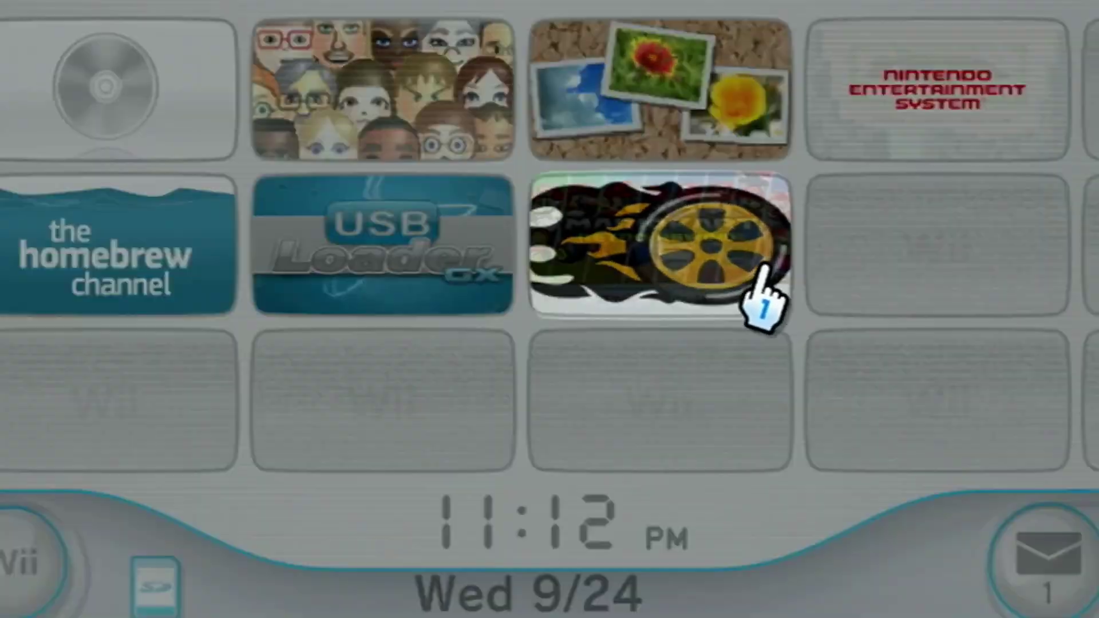
# Launch Retro Rewind and join a one-player Retro WFC worldwide Retro VS match with hybrid drift
pyautogui.click(750, 286)
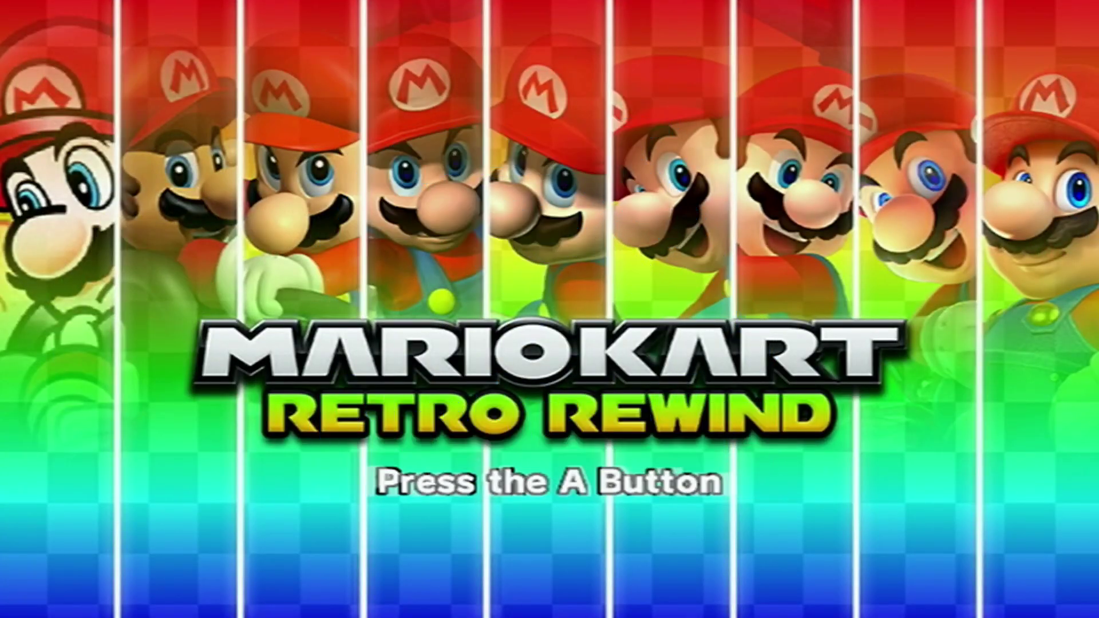
pyautogui.press('Return')
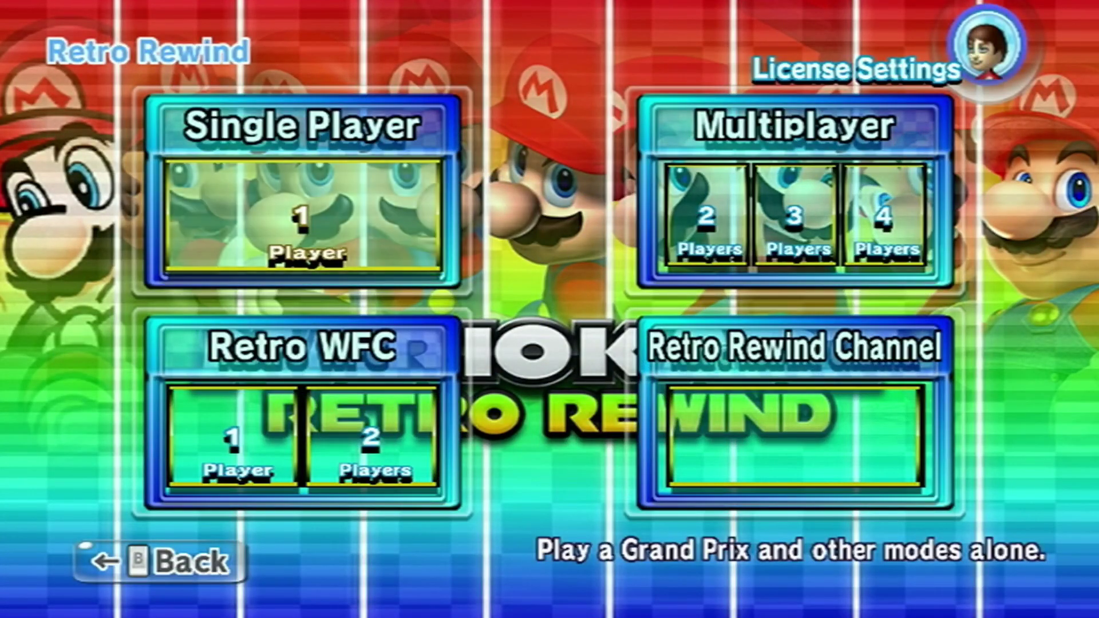
pyautogui.press('Down')
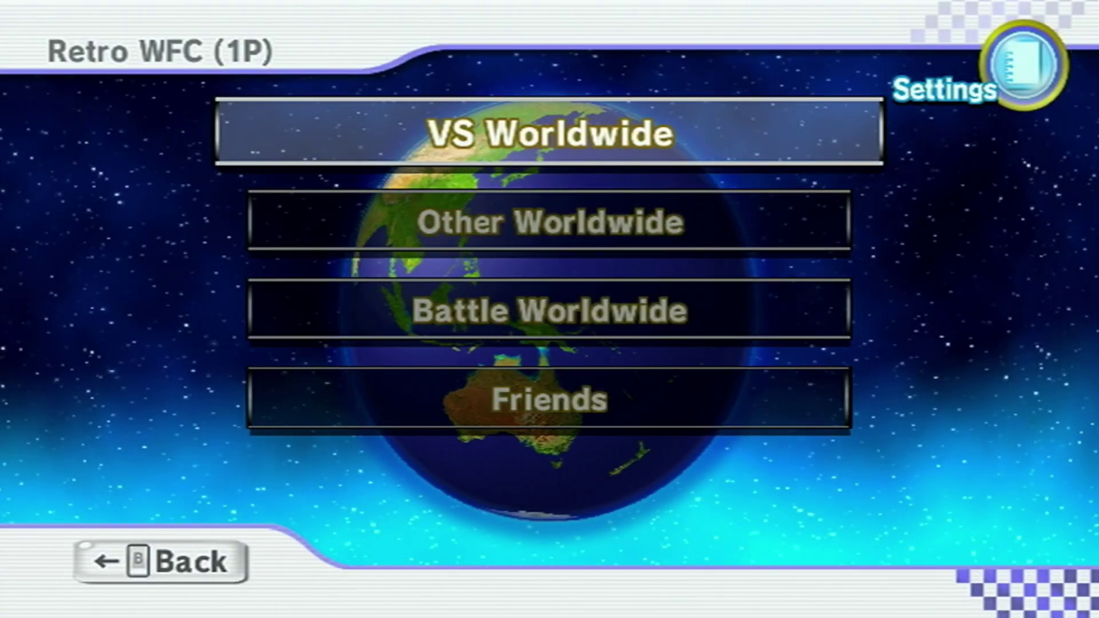
pyautogui.press('Return')
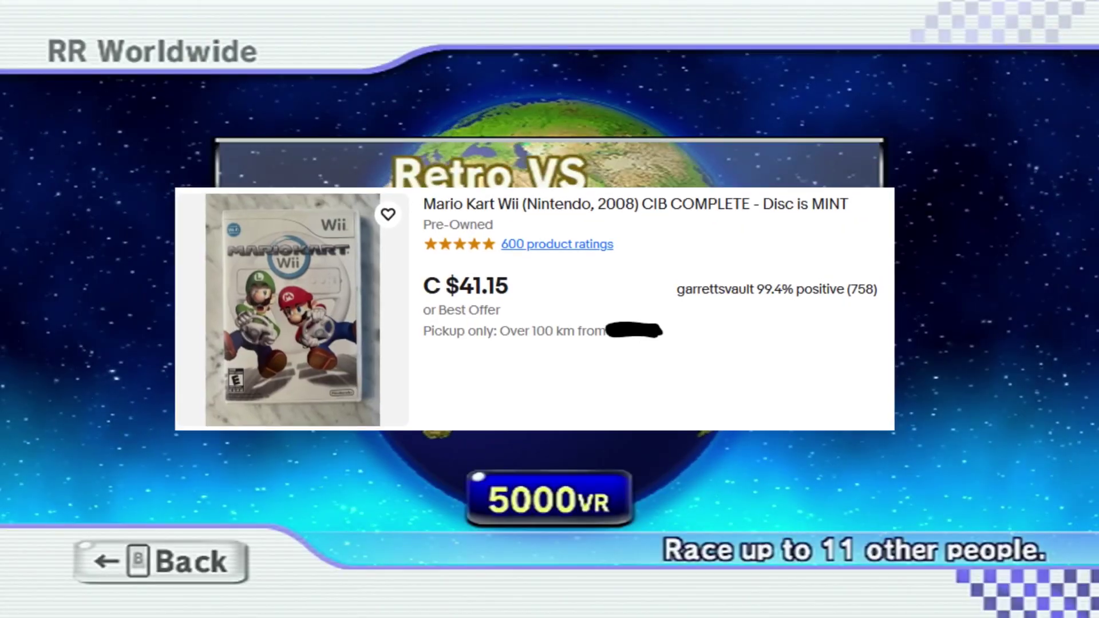
pyautogui.press('Return')
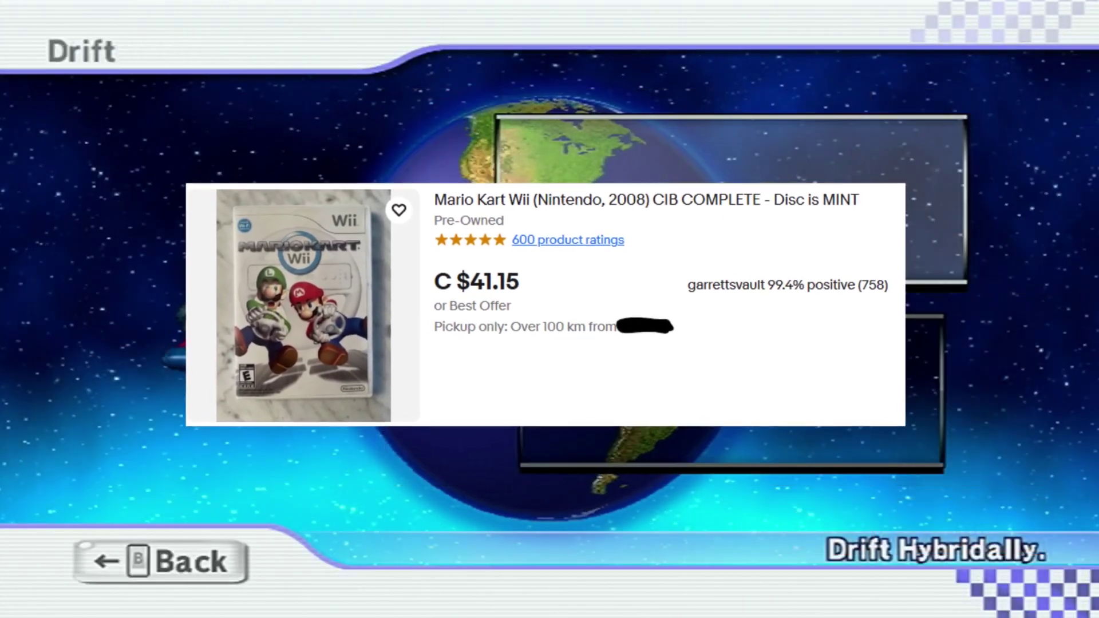
pyautogui.press('Return')
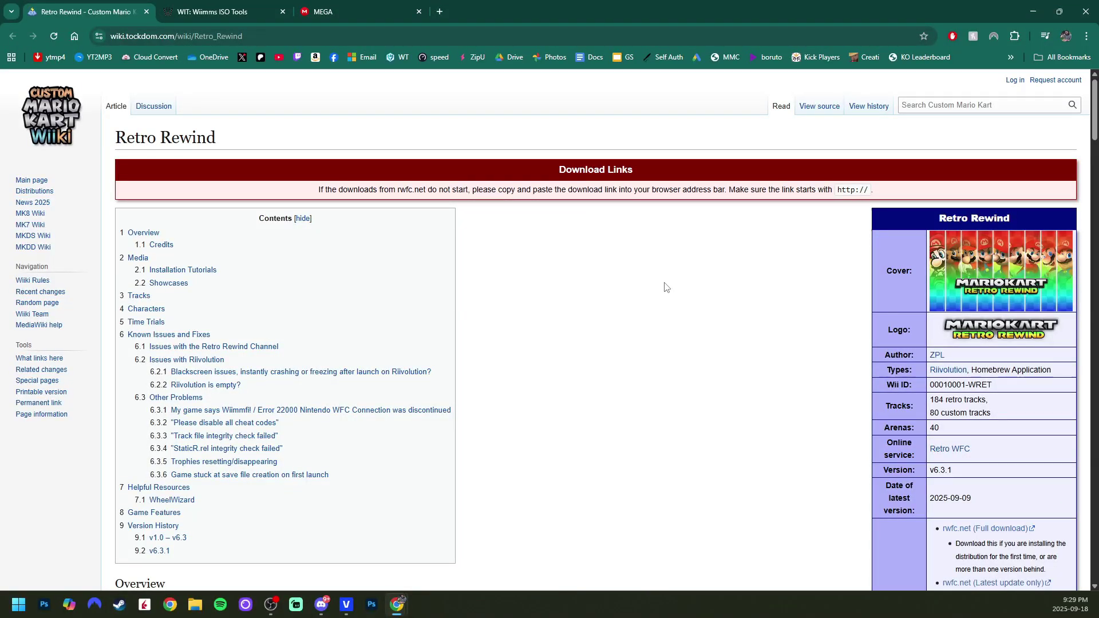
# Copy the link address of the rwfc.net full download on the wiki page
pyautogui.scroll(-1, 681, 294)
pyautogui.scroll(-1, 682, 295)
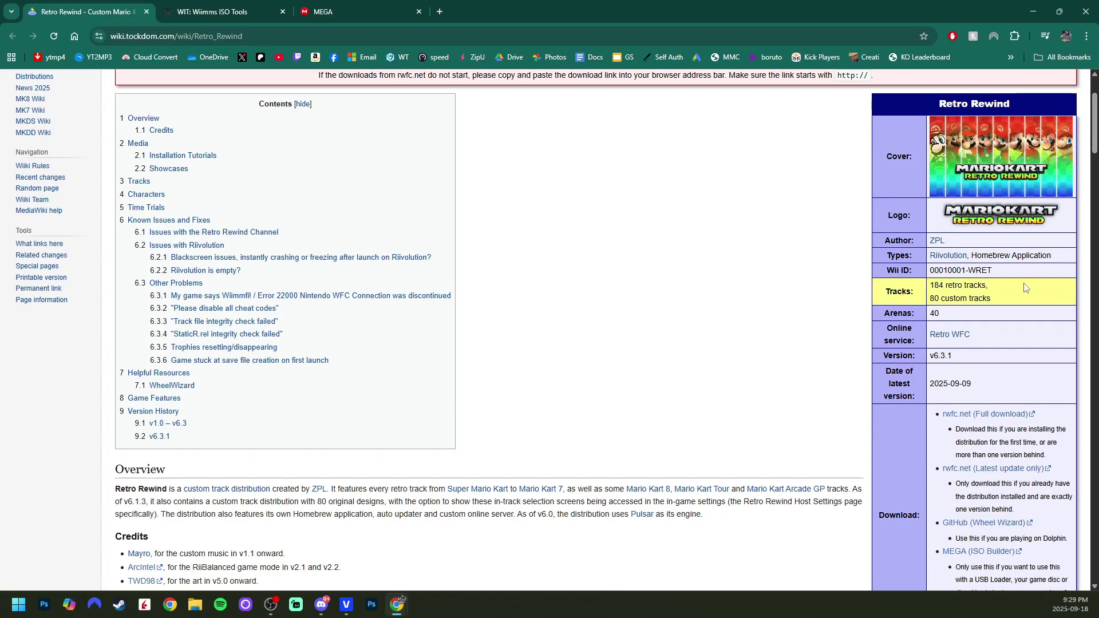
pyautogui.scroll(-2, 1028, 289)
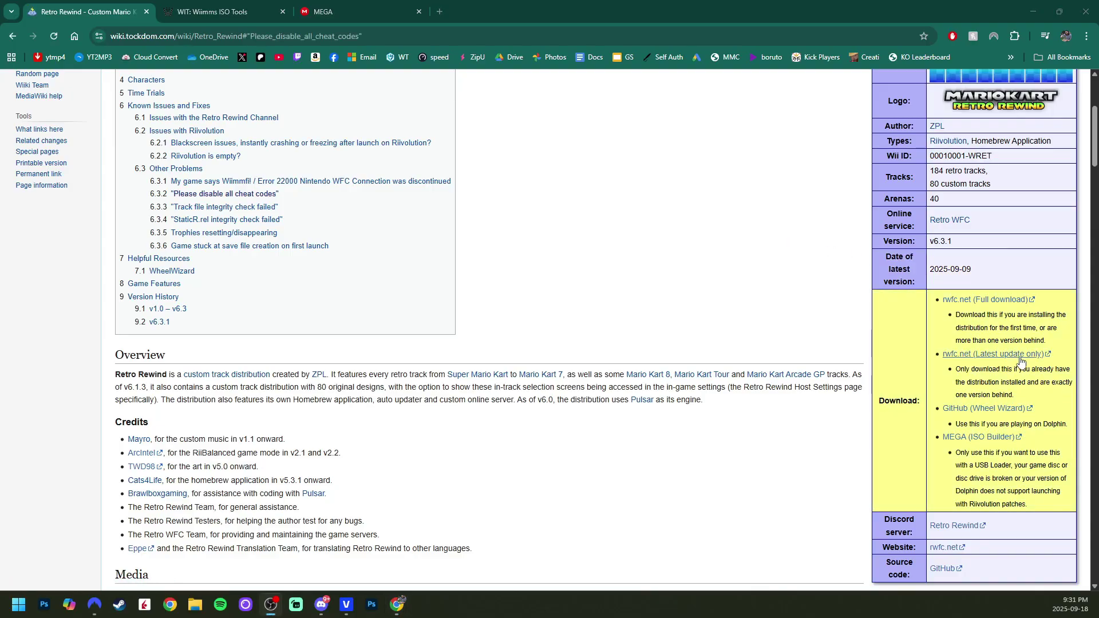
pyautogui.rightClick(1003, 300)
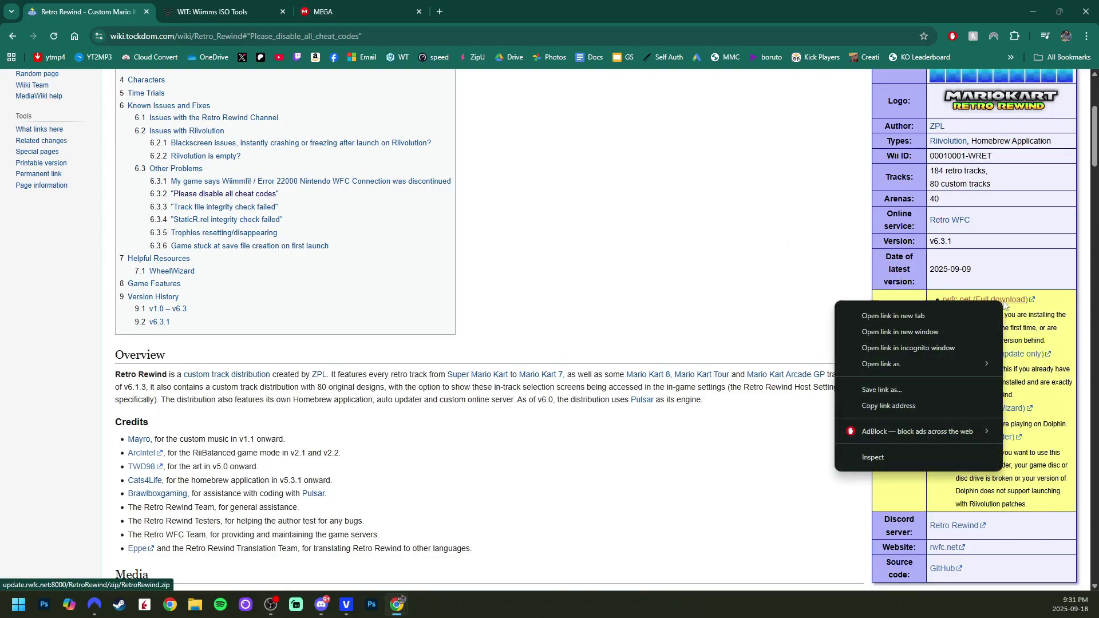
pyautogui.click(891, 404)
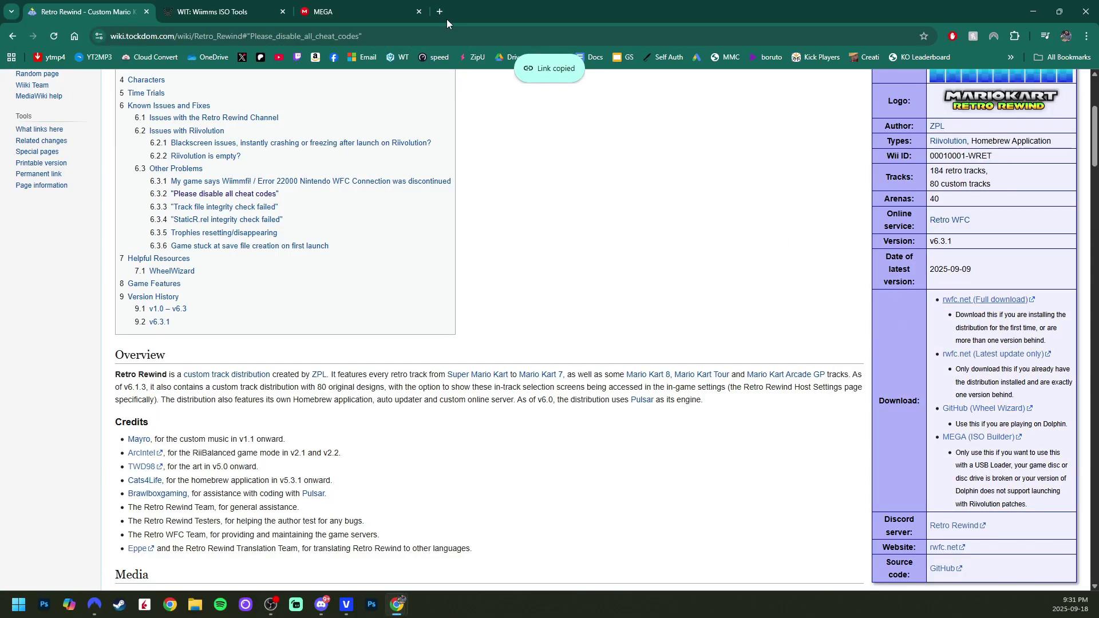
# Load the copied link in a new tab and keep the 1.2 GB RetroRewind.zip download
pyautogui.click(440, 12)
pyautogui.rightClick(441, 36)
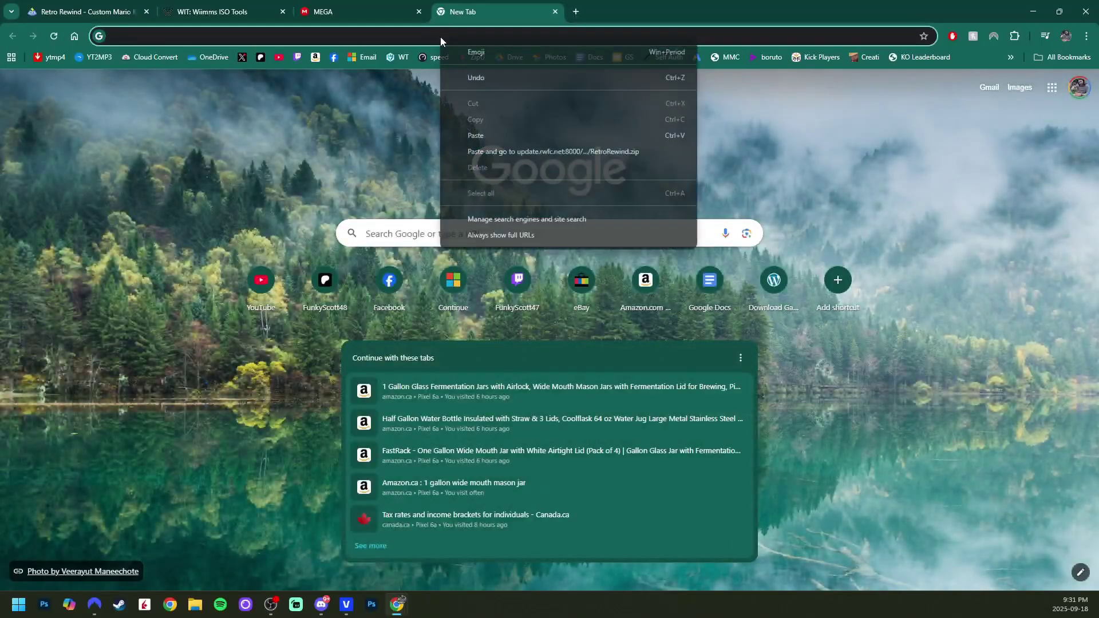
pyautogui.click(498, 135)
pyautogui.press('Return')
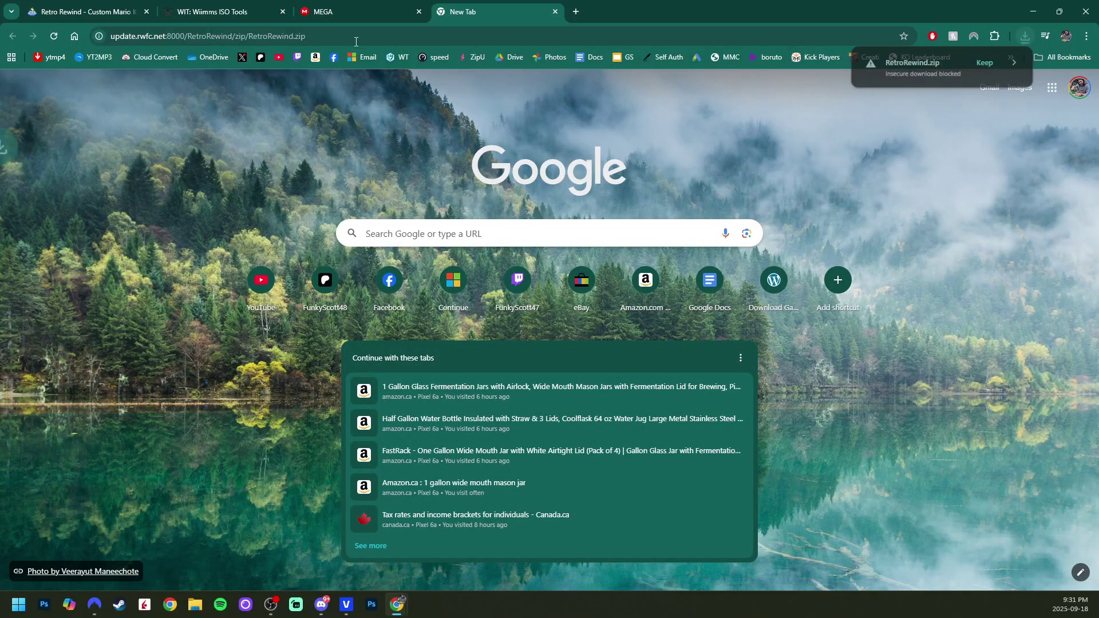
pyautogui.click(1025, 36)
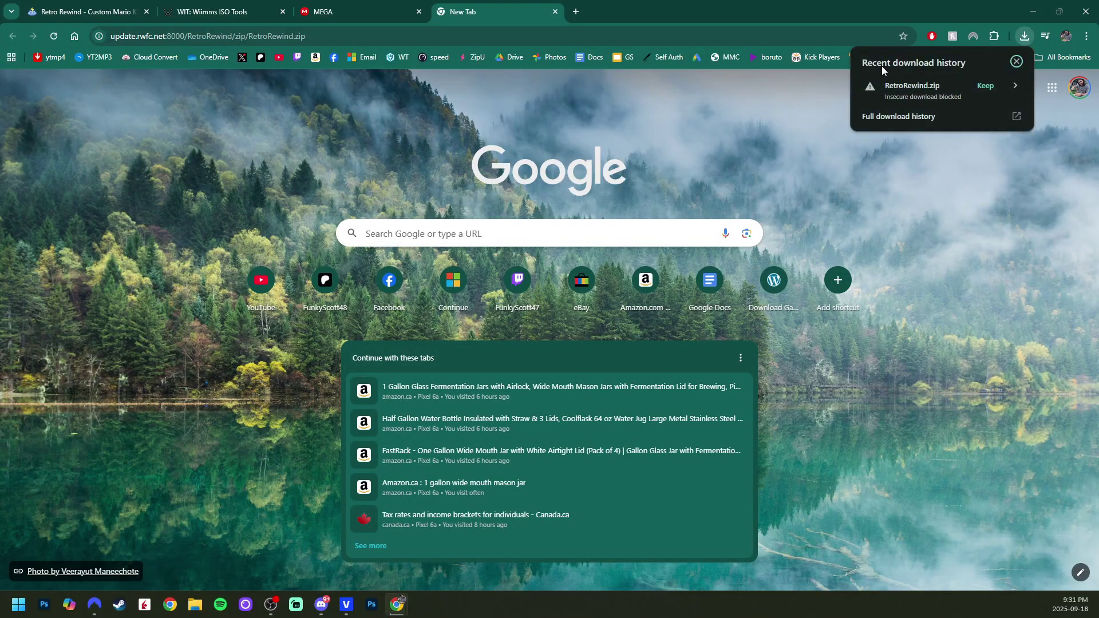
pyautogui.click(988, 86)
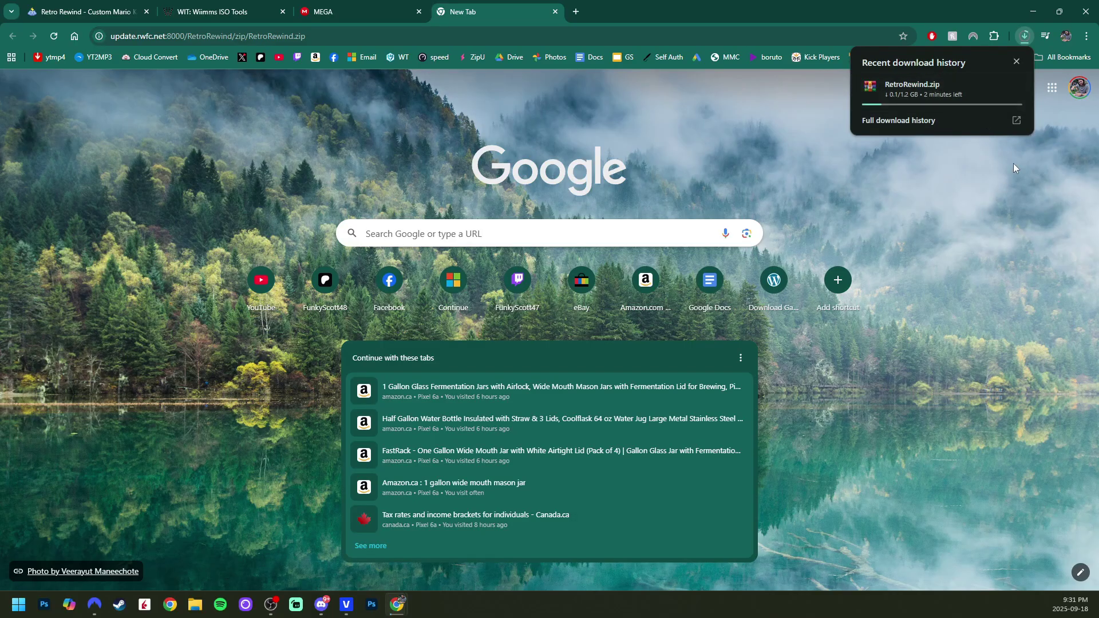
# Close the download tab and follow the MEGA ISO Builder link on the wiki
pyautogui.hotkey('ctrl', 'w')
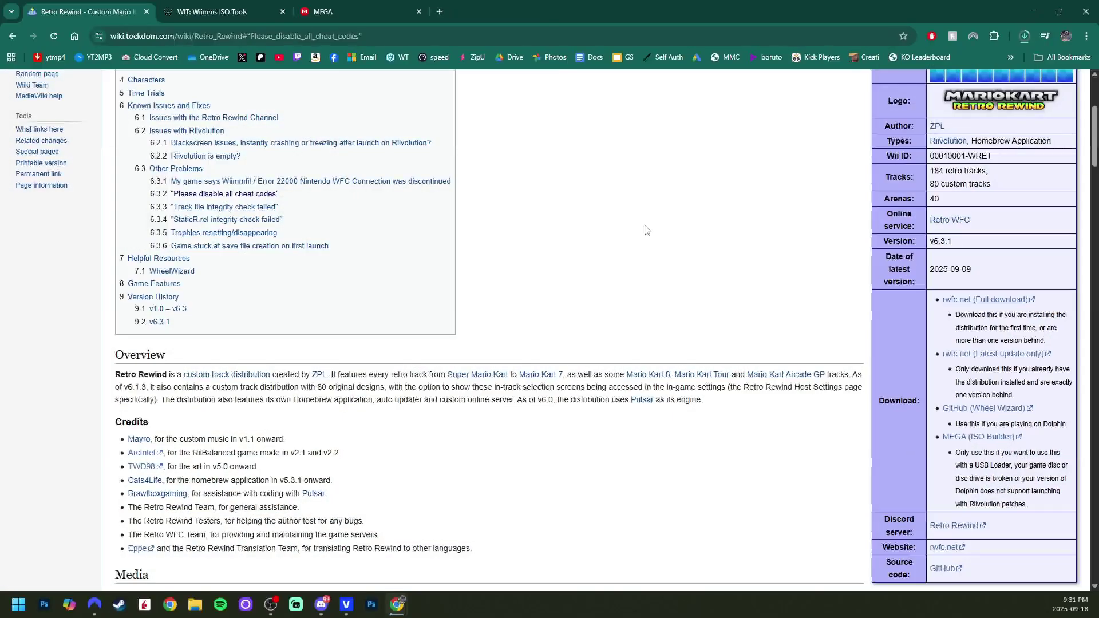
pyautogui.scroll(-1, 888, 269)
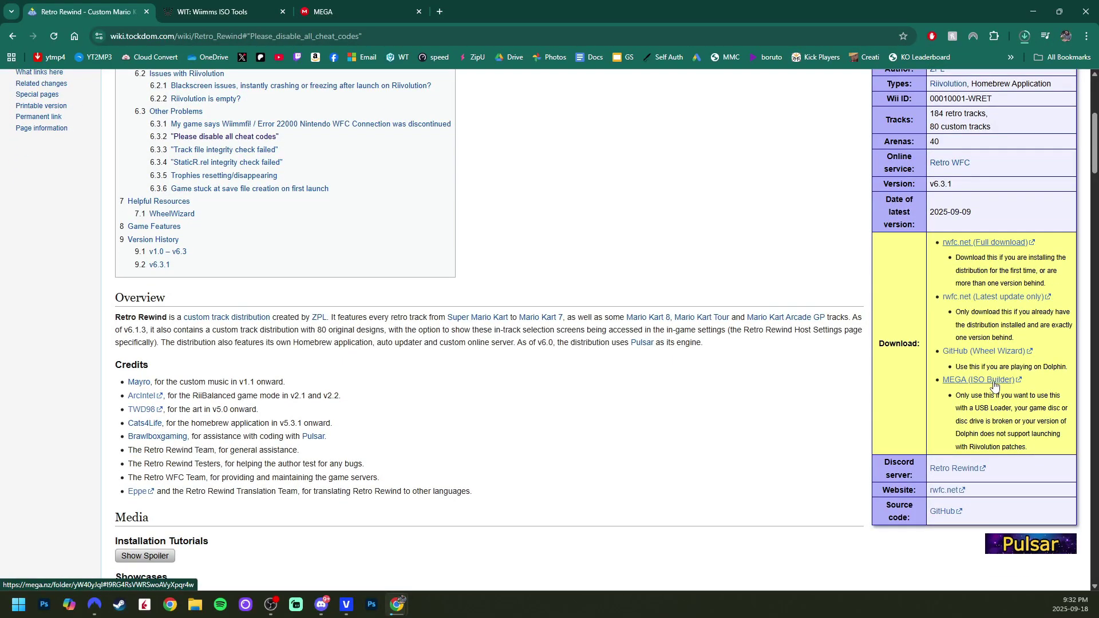
pyautogui.click(994, 384)
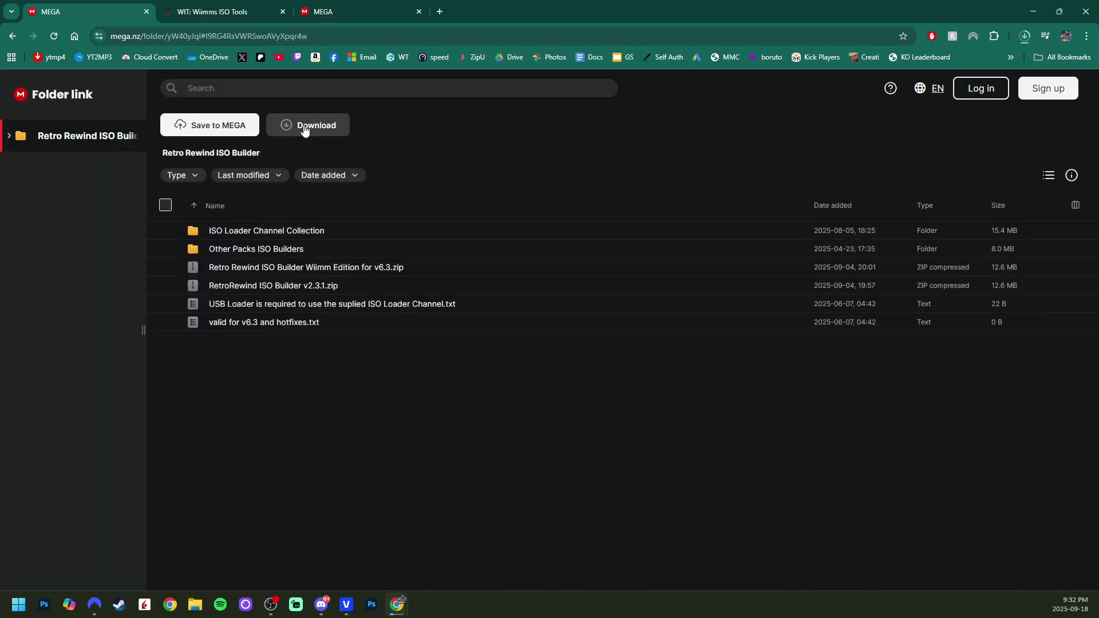
# Download the Retro Rewind ISO Builder MEGA folder as a ZIP file, then go back to the wiki
pyautogui.click(308, 126)
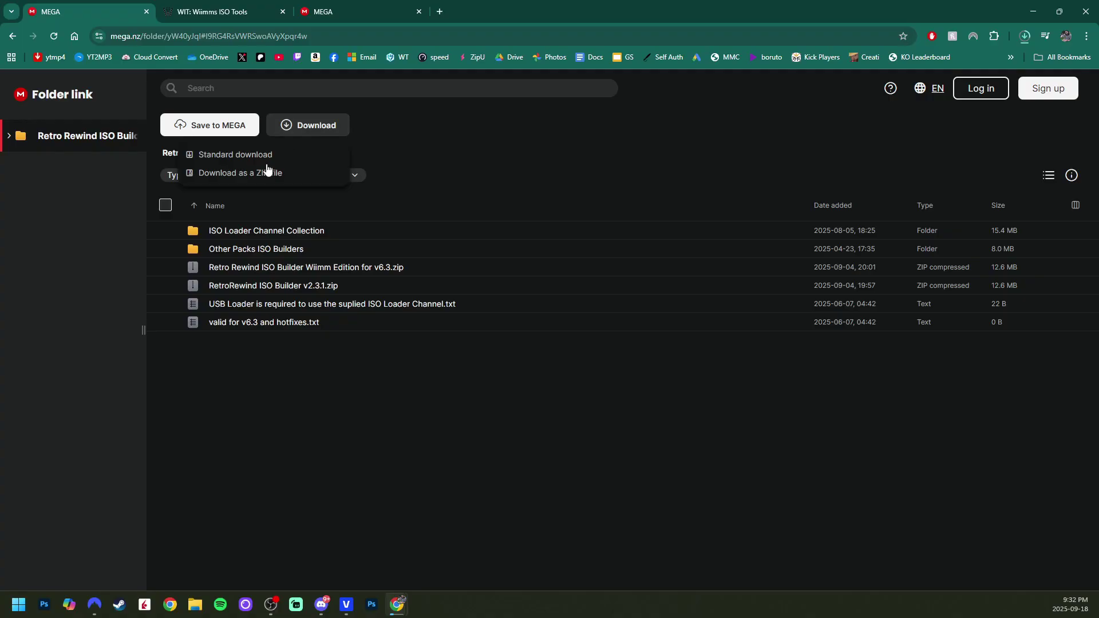
pyautogui.click(268, 172)
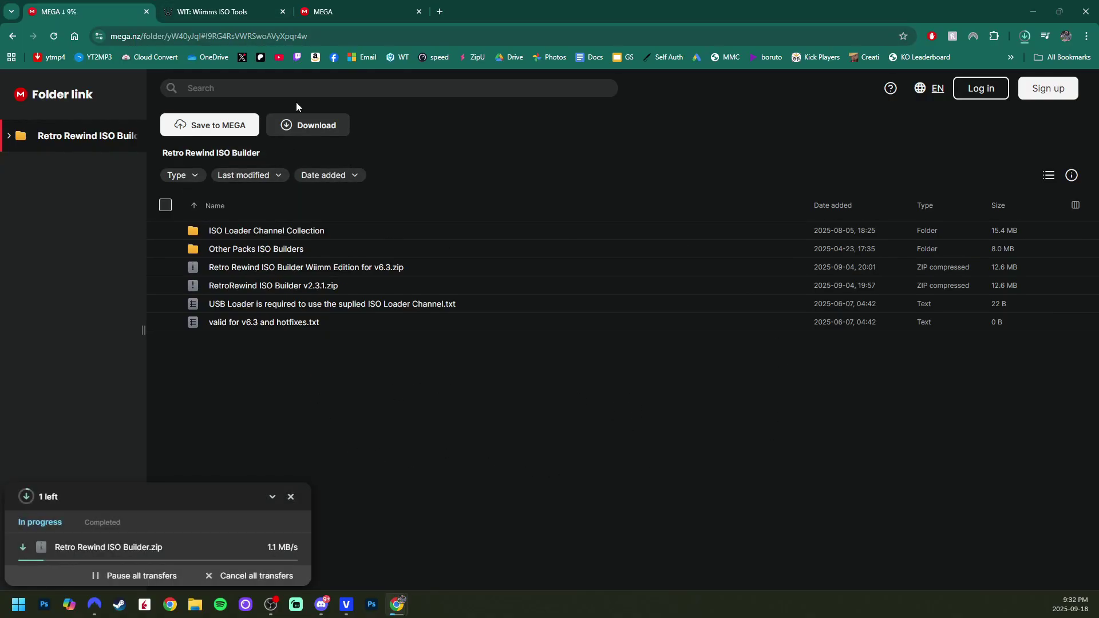
pyautogui.click(12, 35)
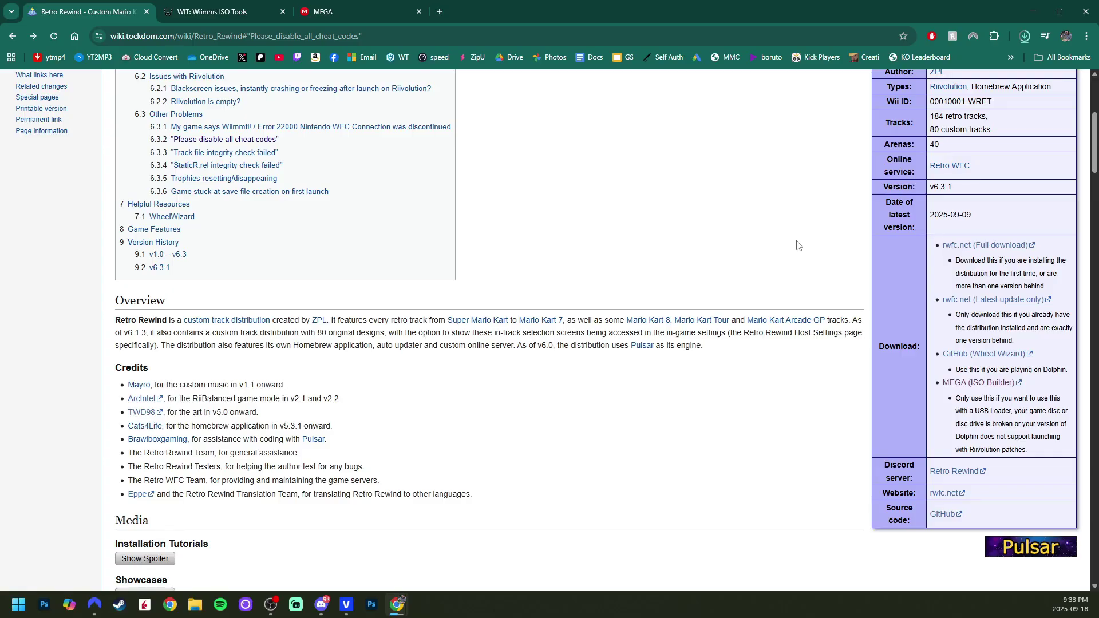
# Follow the wiki infobox's Discord link to the Retro Rewind server's welcome channel
pyautogui.scroll(1, 802, 255)
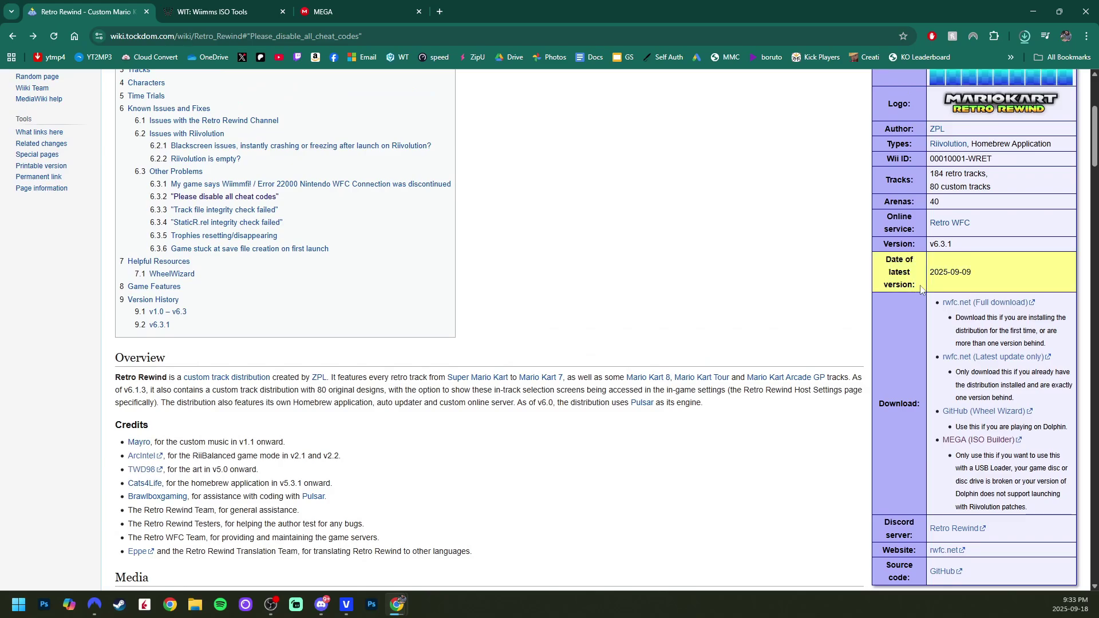
pyautogui.scroll(1, 956, 247)
pyautogui.scroll(-2, 1024, 274)
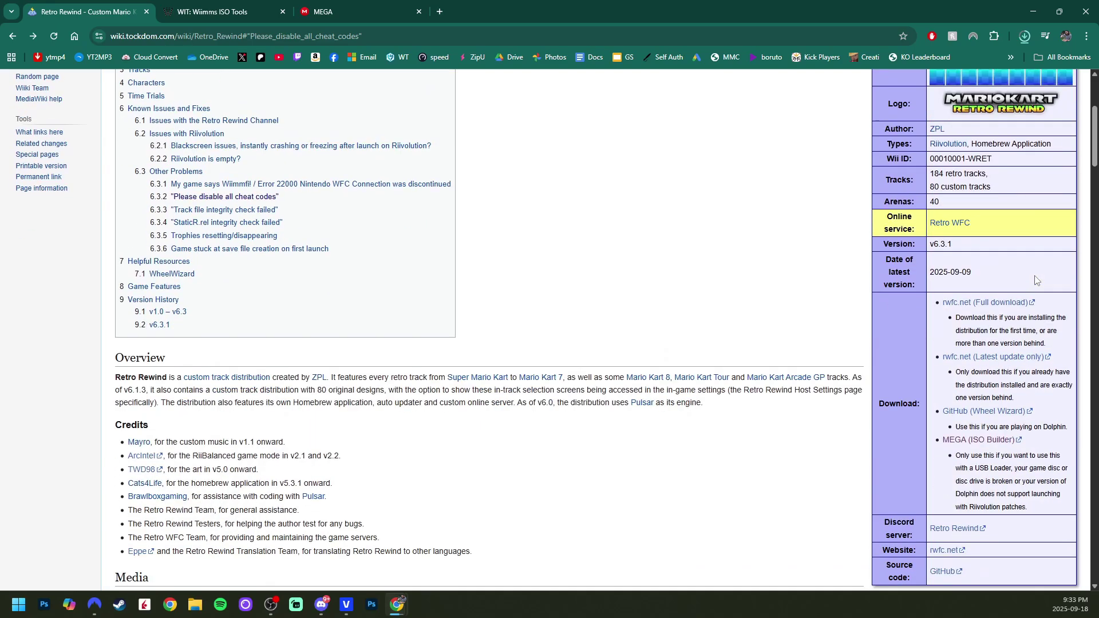
pyautogui.scroll(-2, 1036, 278)
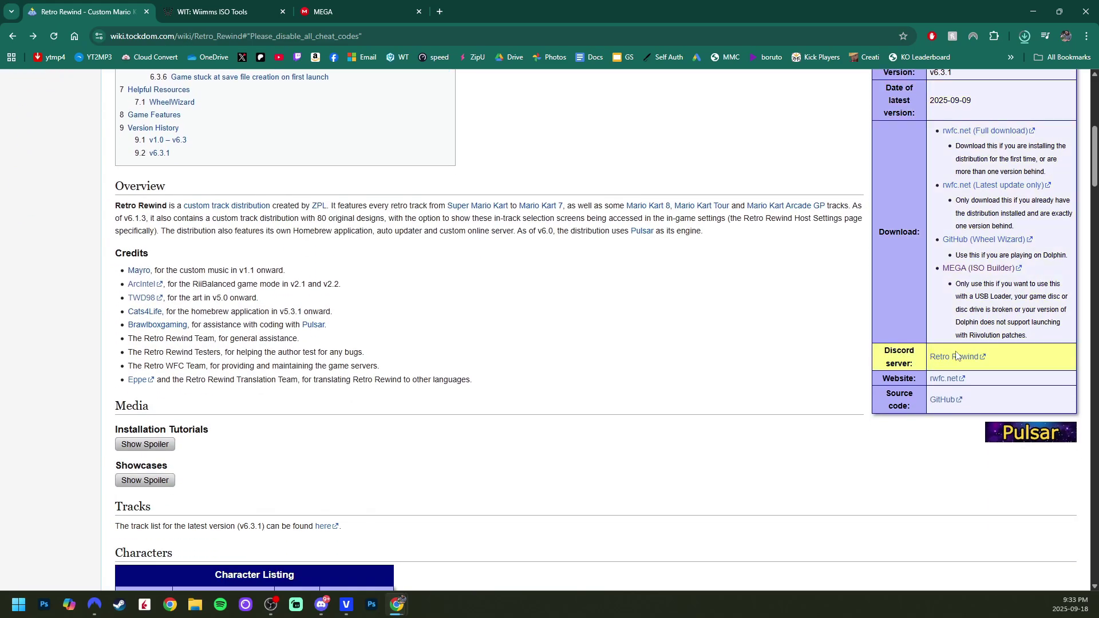
pyautogui.click(959, 359)
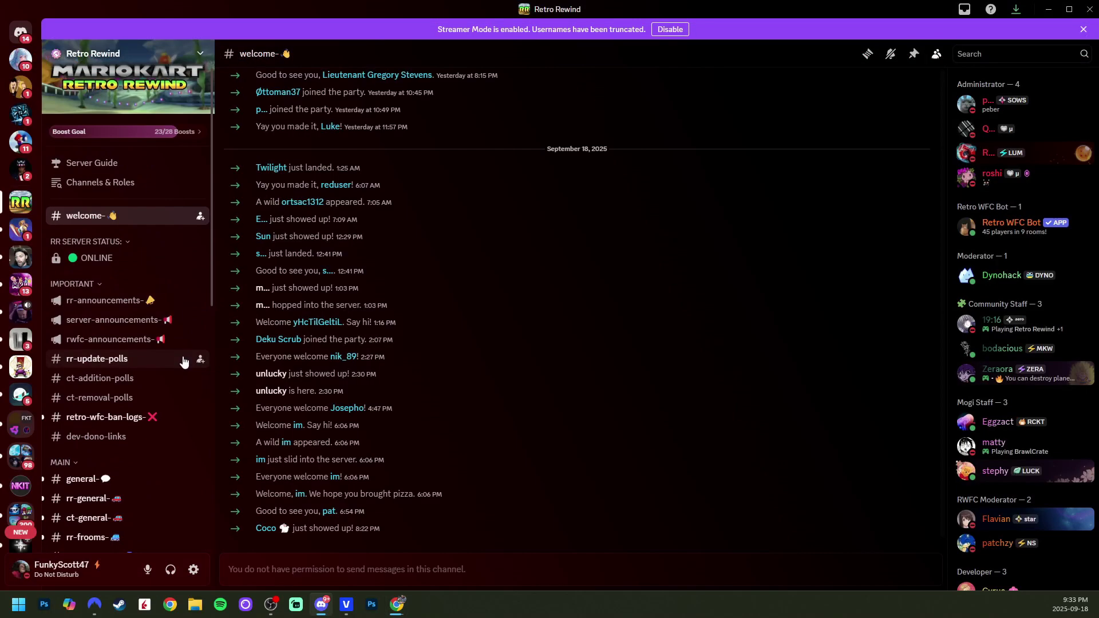
# Read the v6.3.1 required-update notice in rr-announcements, then return to the browser
pyautogui.click(117, 303)
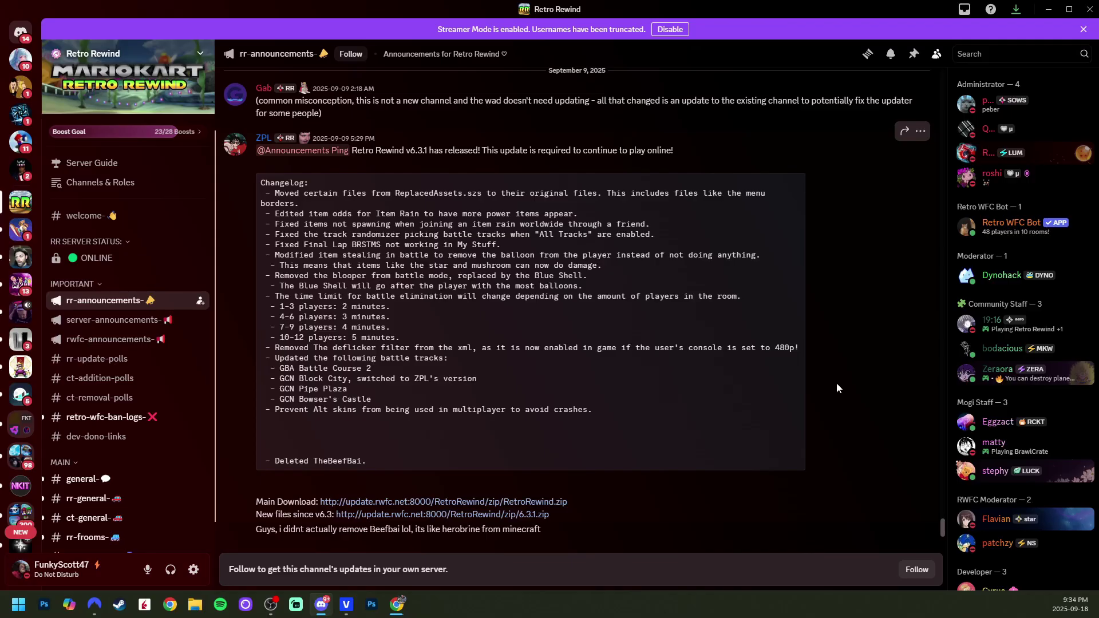
pyautogui.moveTo(502, 152); pyautogui.dragTo(673, 152)
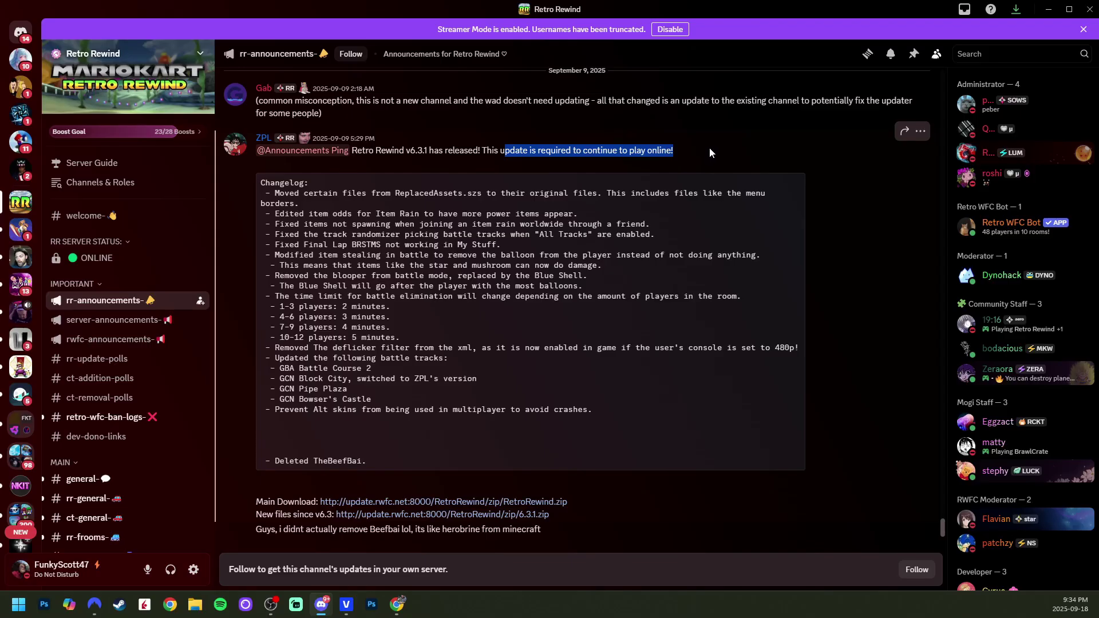
pyautogui.click(579, 152)
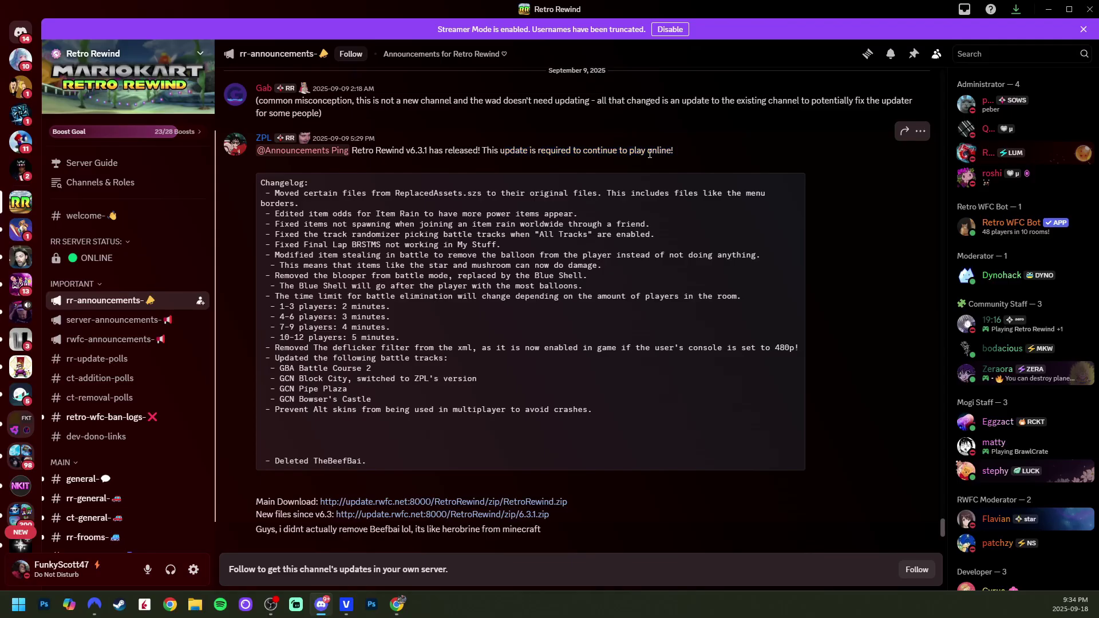
pyautogui.hotkey('alt', 'Tab')
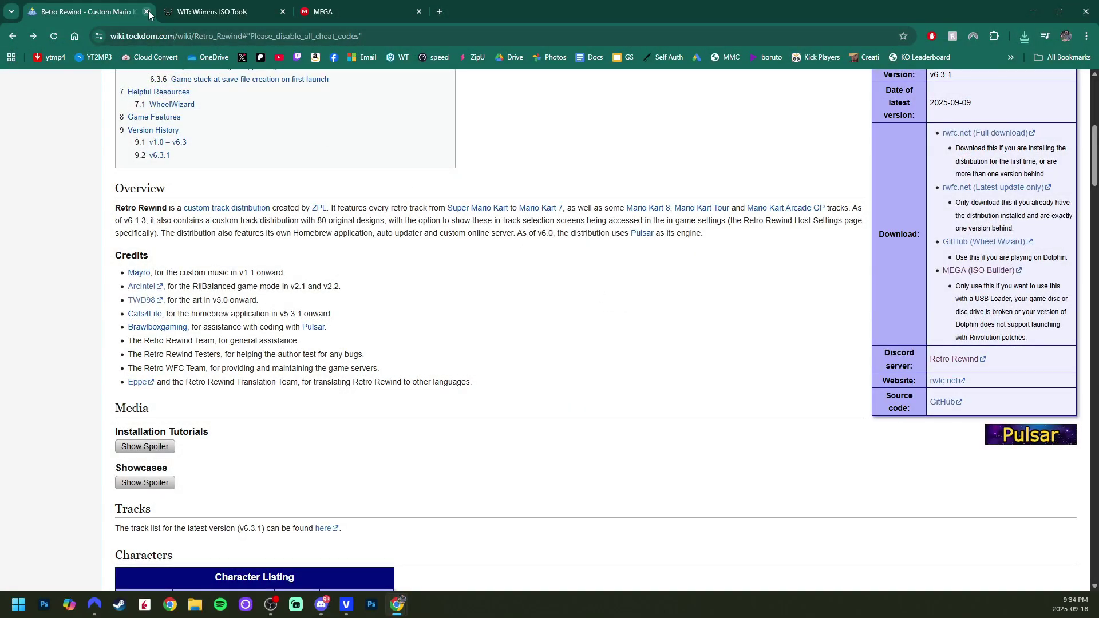
# Close the wiki tab, download wit-v3.05a-r8638-cygwin64.zip from Wiimms ISO Tools, and close that tab
pyautogui.scroll(-10, 343, 252)
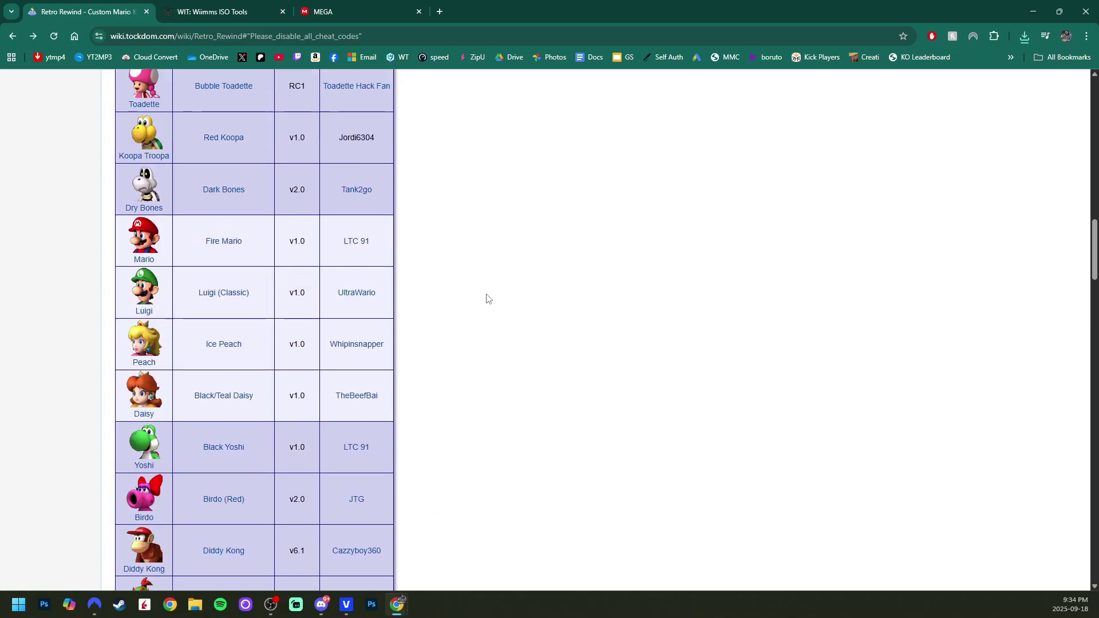
pyautogui.scroll(18, 515, 321)
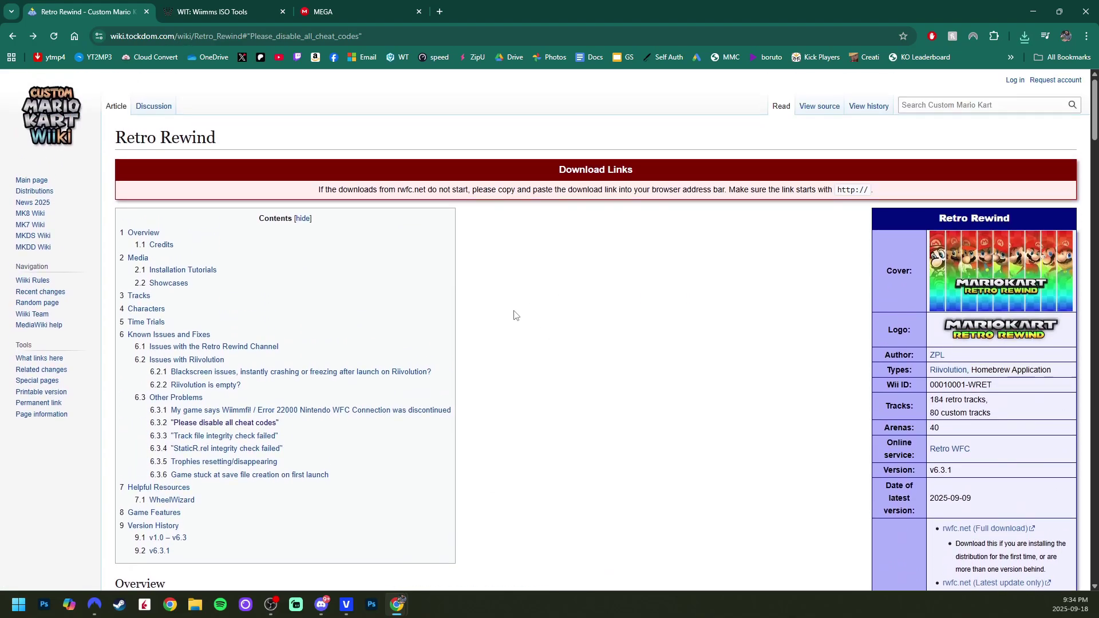
pyautogui.click(147, 11)
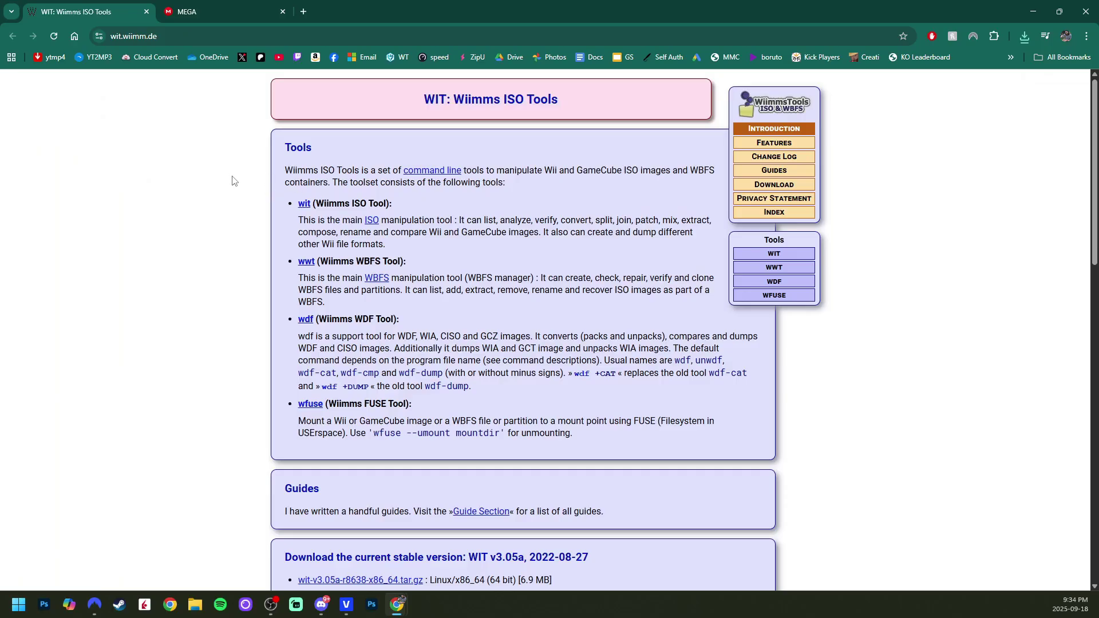
pyautogui.scroll(-6, 233, 180)
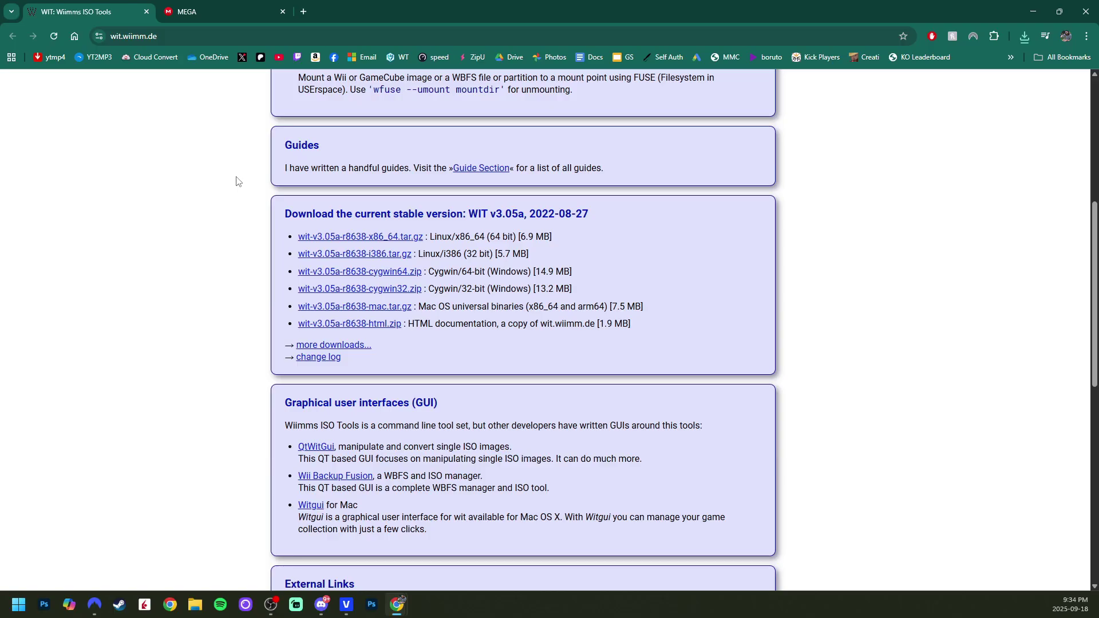
pyautogui.click(395, 276)
pyautogui.click(147, 11)
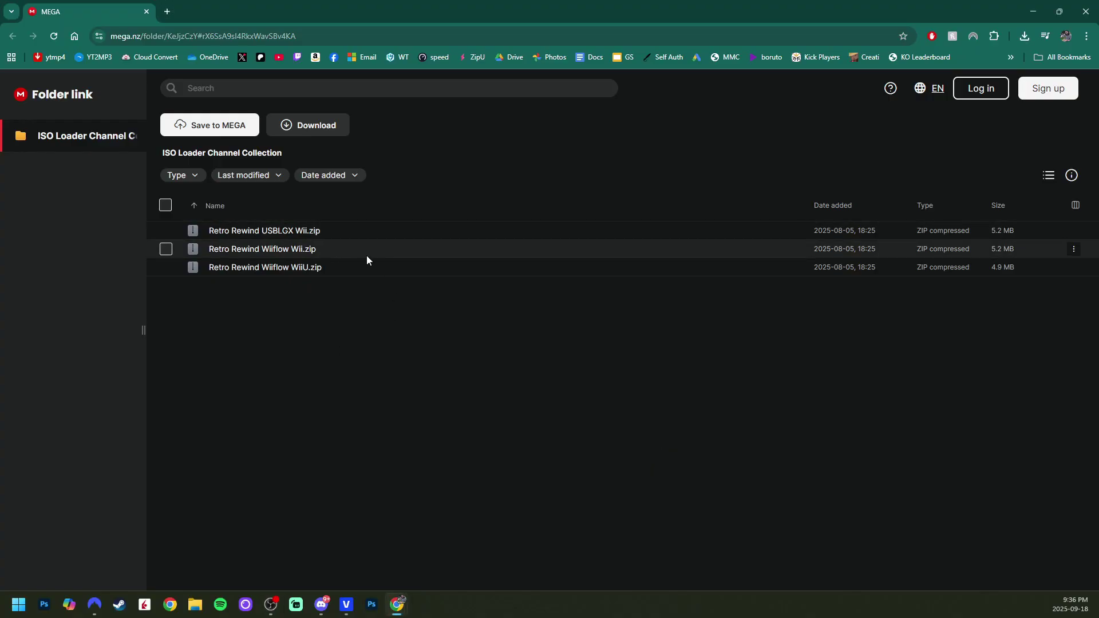
# Download Retro Rewind USBLGX Wii.zip from the MEGA ISO Loader Channel Collection folder
pyautogui.click(330, 228)
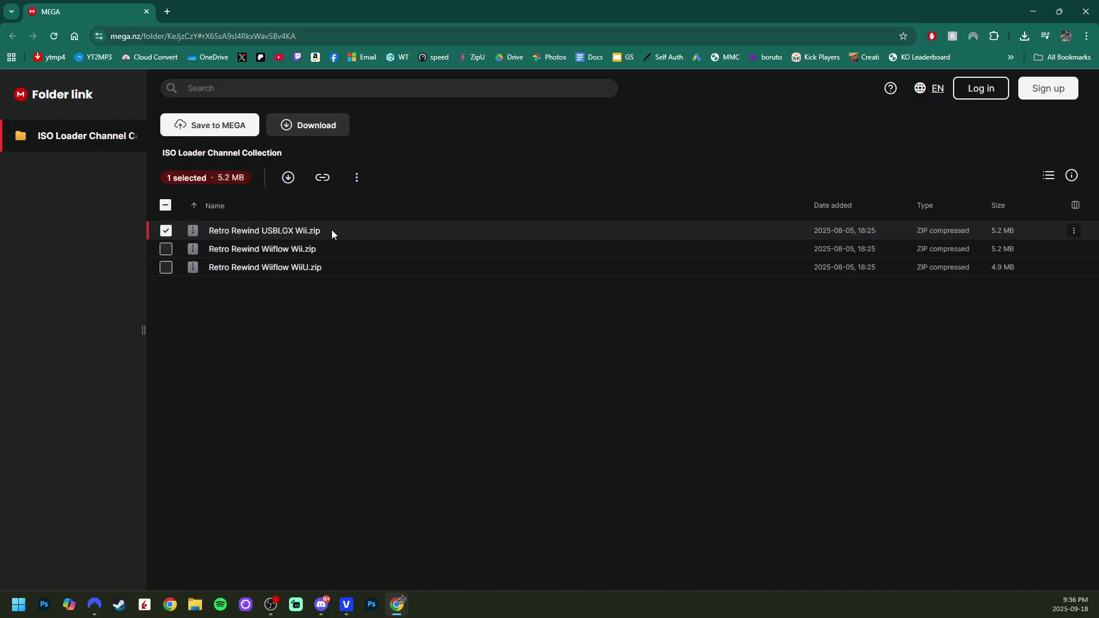
pyautogui.rightClick(345, 232)
pyautogui.click(389, 251)
pyautogui.click(713, 404)
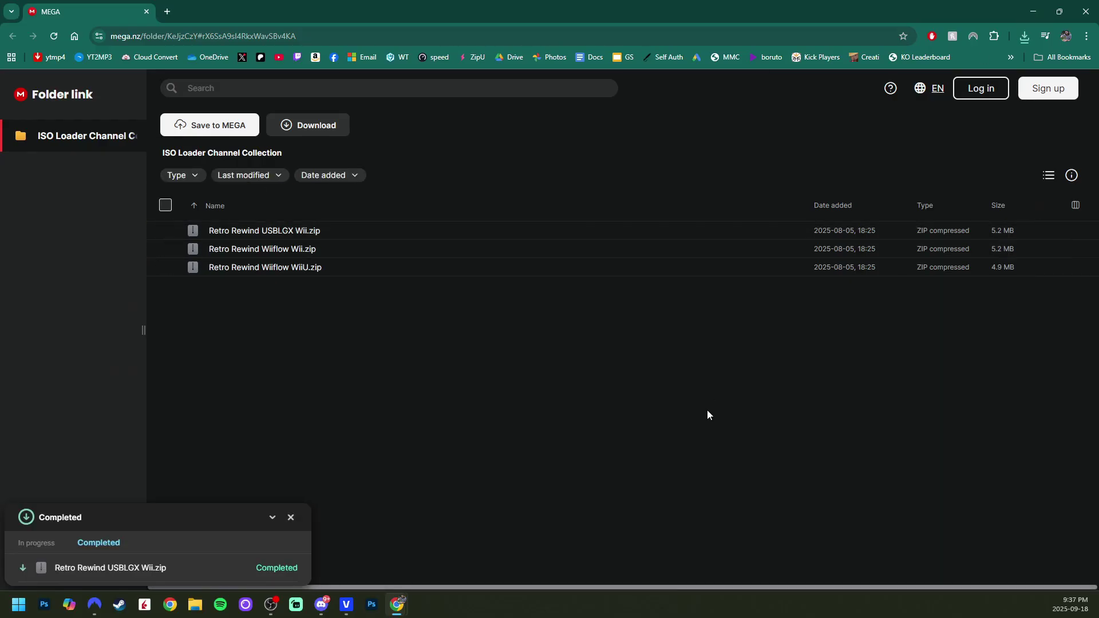
# Extract the wit-v3.05a-r8638-cygwin64 folder from its zip in Downloads to the desktop
pyautogui.click(1033, 11)
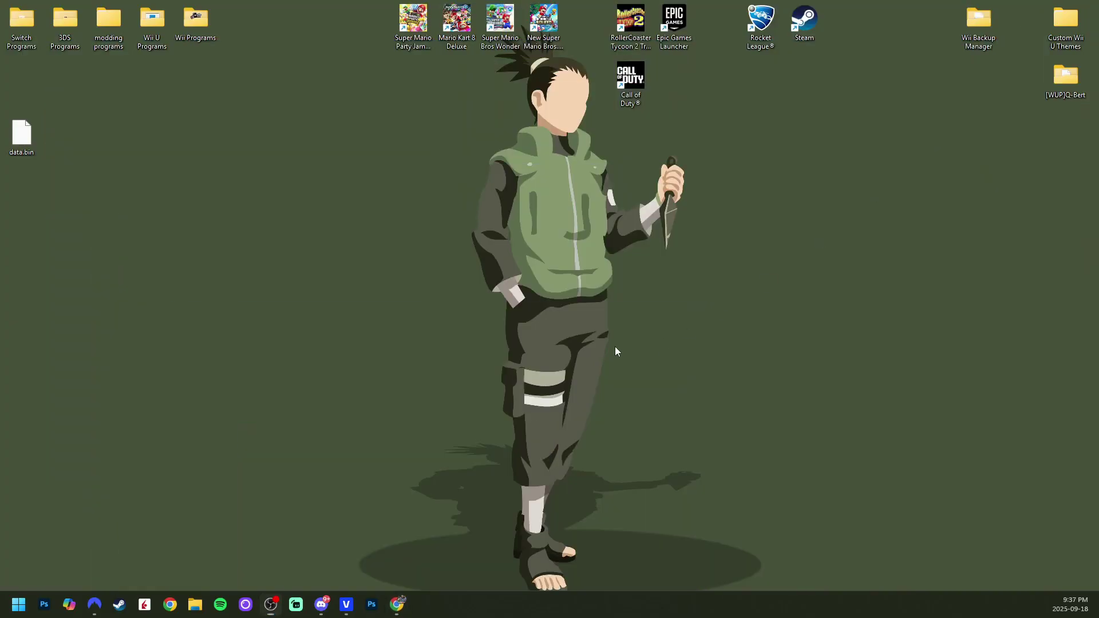
pyautogui.click(195, 604)
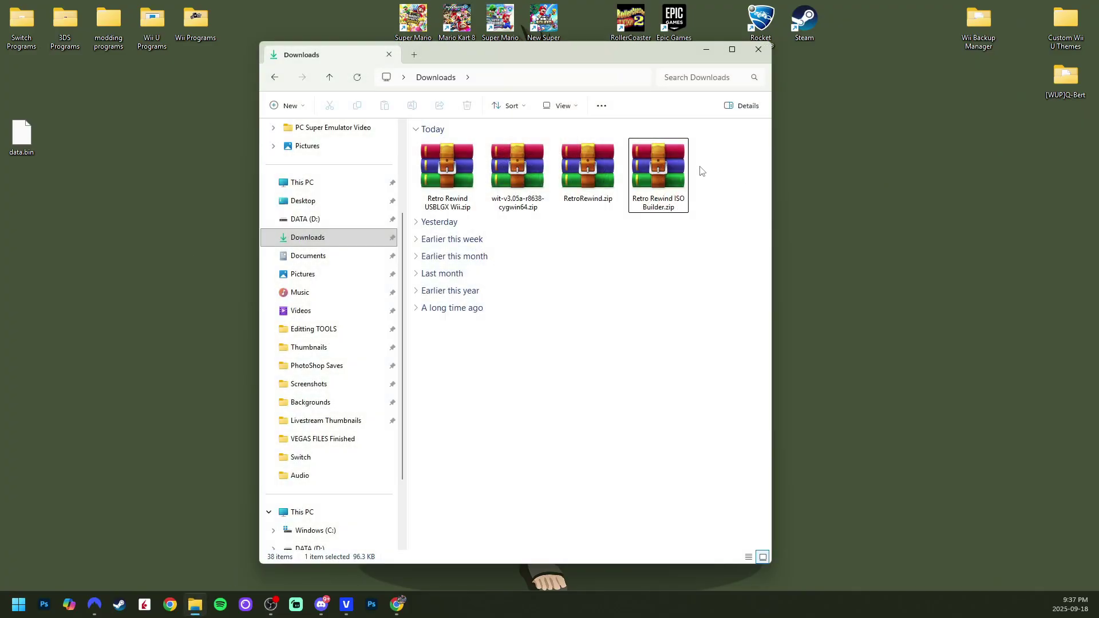
pyautogui.doubleClick(502, 195)
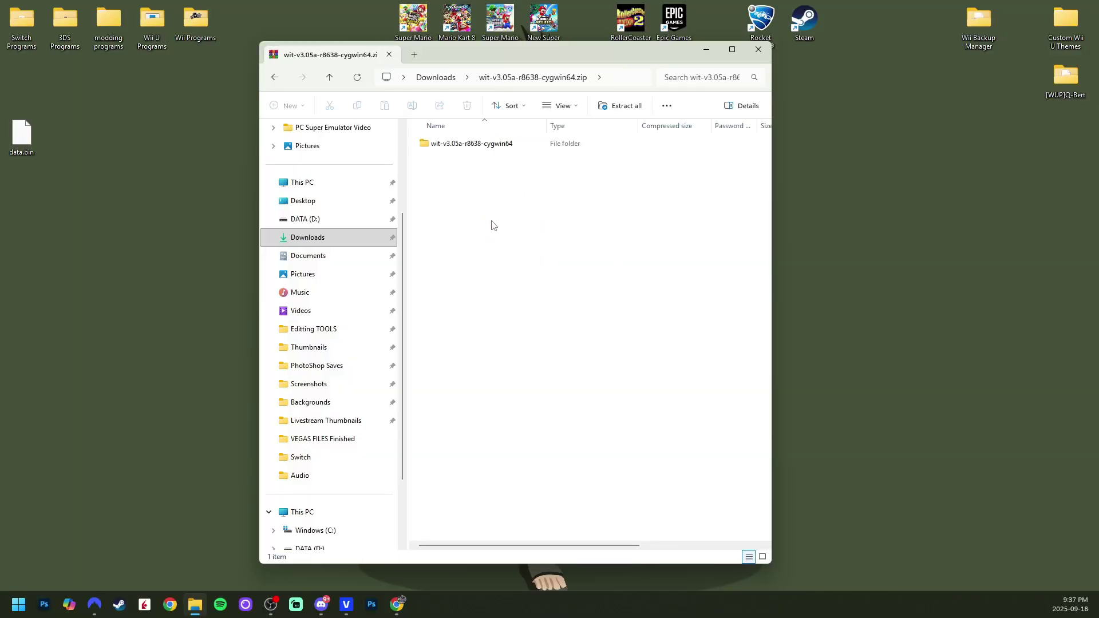
pyautogui.click(483, 148)
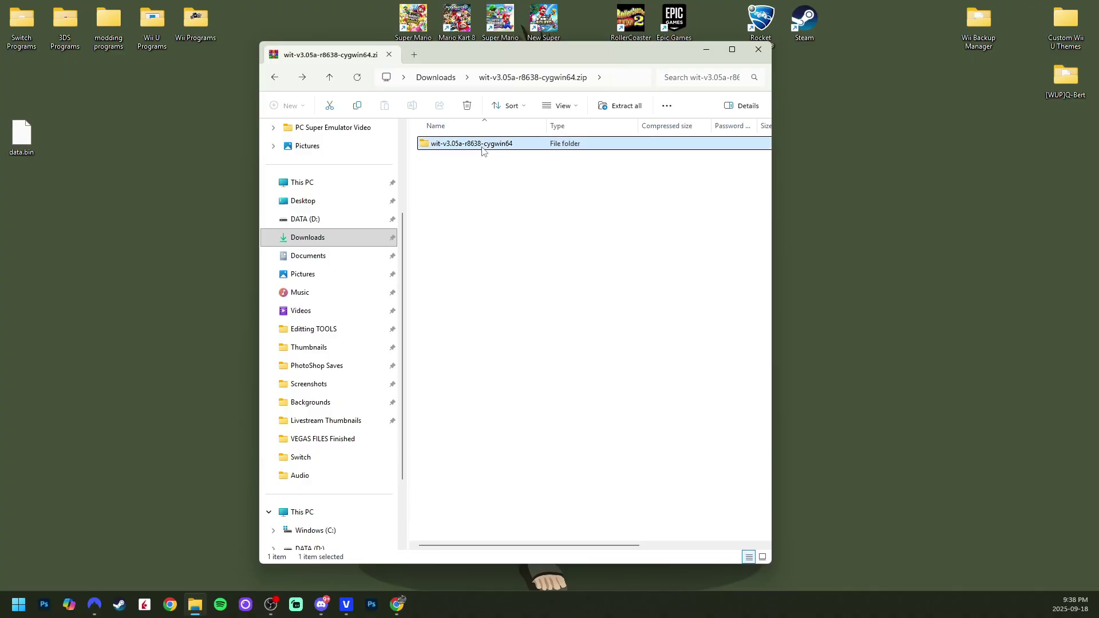
pyautogui.moveTo(462, 150); pyautogui.dragTo(826, 236)
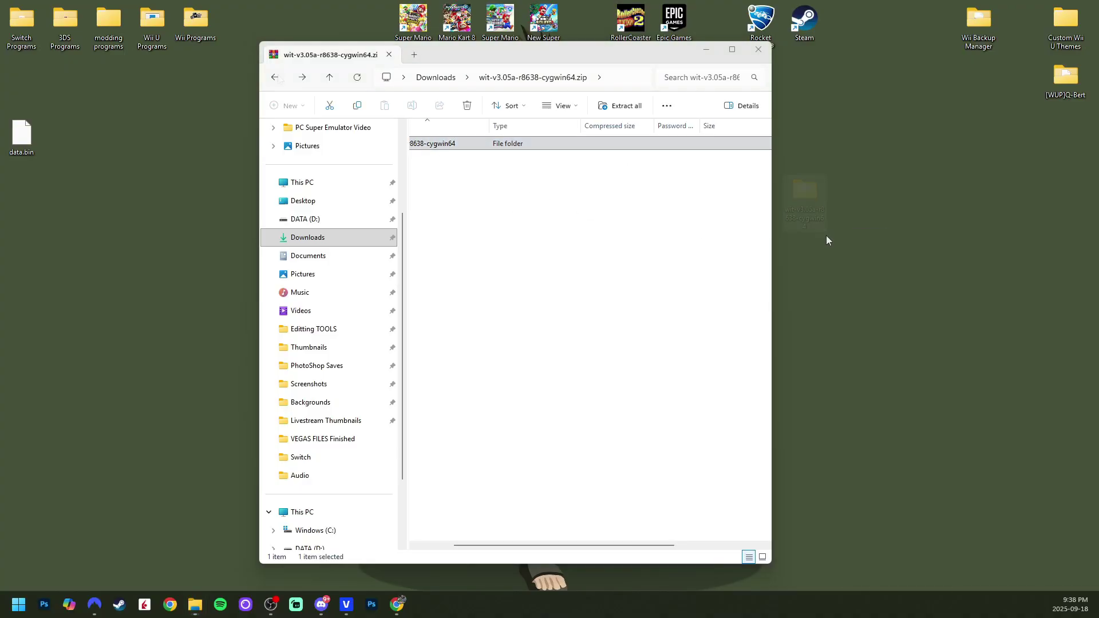
# Delete the WIT zip from Downloads and centre the WIT folder on the desktop
pyautogui.click(275, 78)
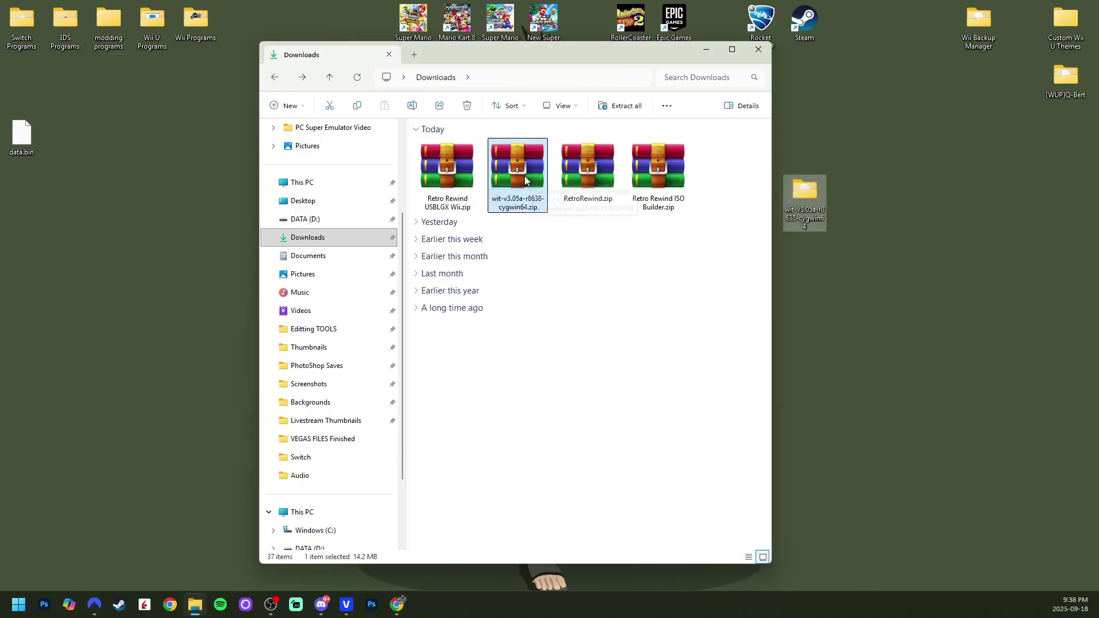
pyautogui.press('Delete')
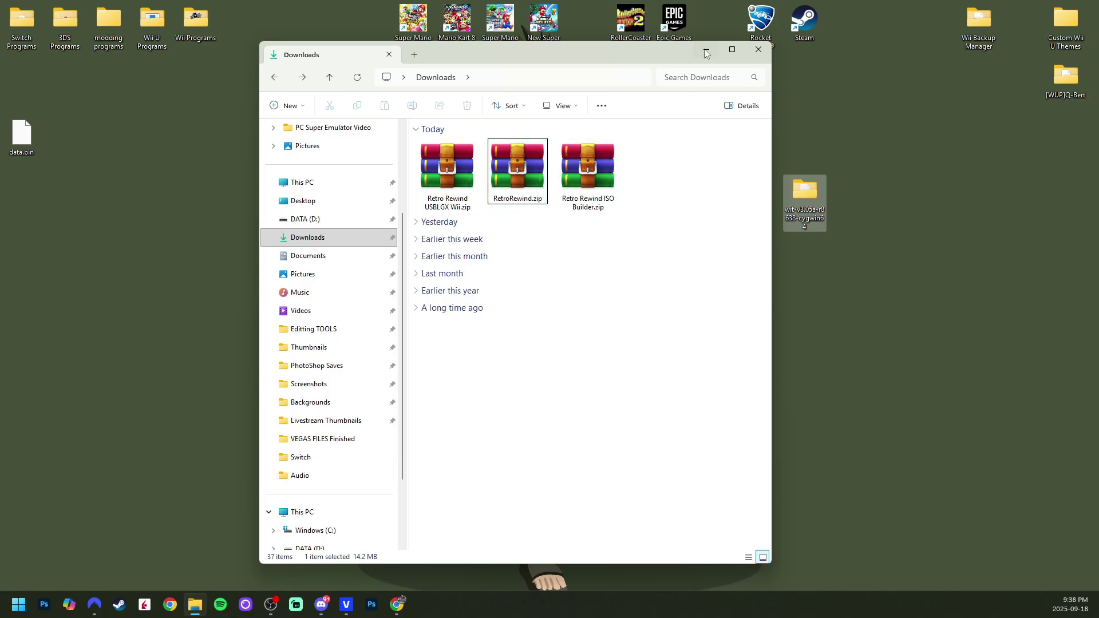
pyautogui.click(706, 50)
pyautogui.moveTo(812, 213); pyautogui.dragTo(552, 213)
# Run windows-install.exe from the desktop WIT folder, then close that folder window
pyautogui.doubleClick(540, 198)
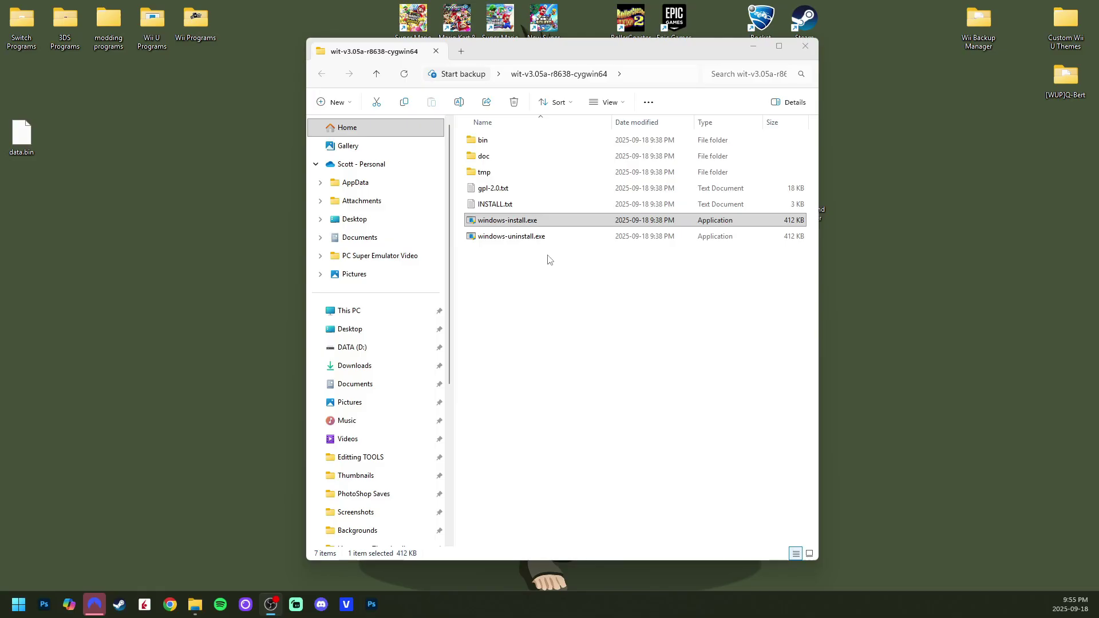
pyautogui.click(815, 44)
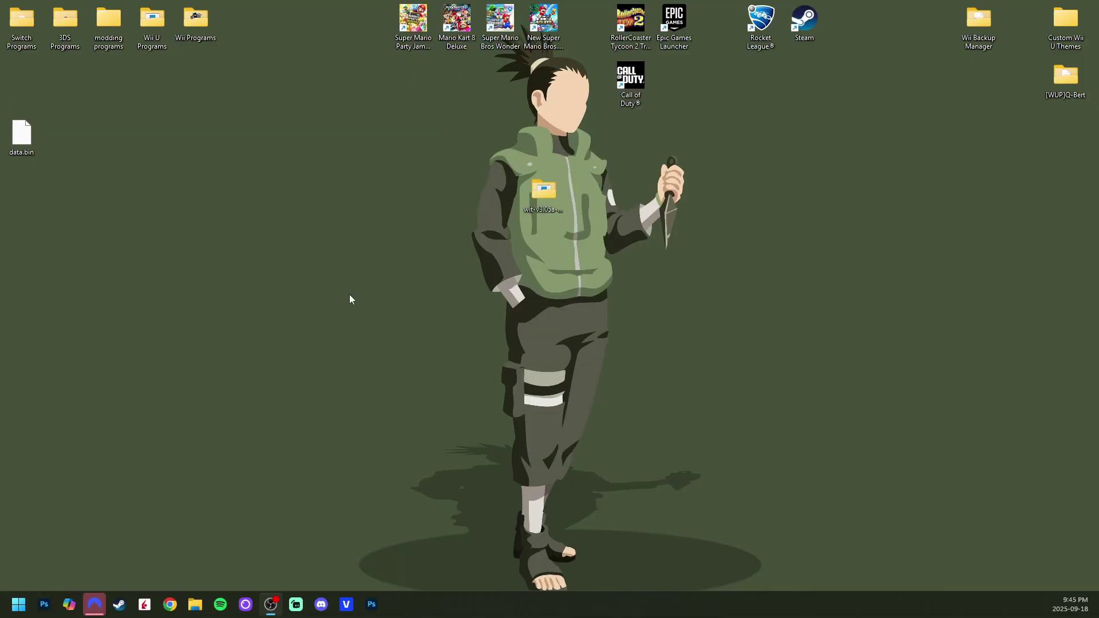
# Extract the Retro Rewind ISO Builder folder from its zip in Downloads to the desktop
pyautogui.click(195, 605)
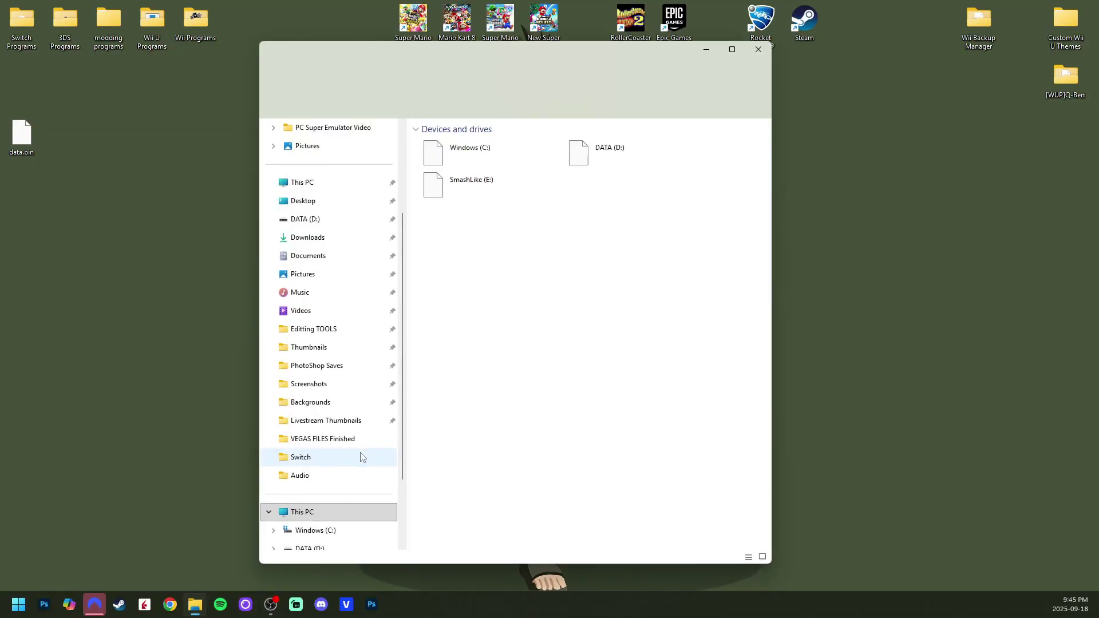
pyautogui.click(334, 238)
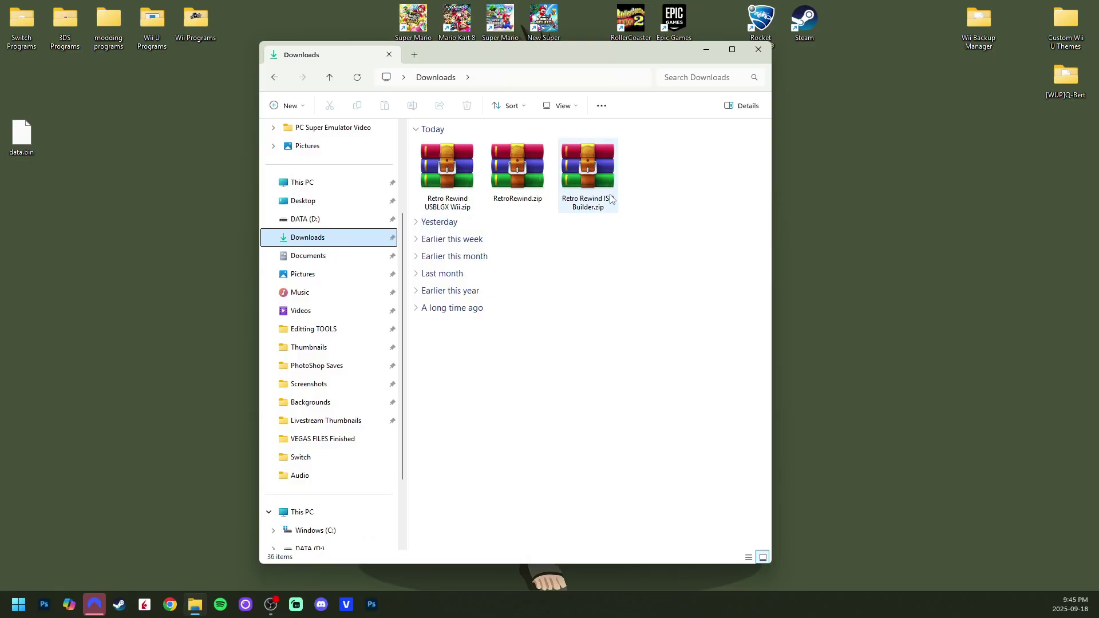
pyautogui.doubleClick(598, 169)
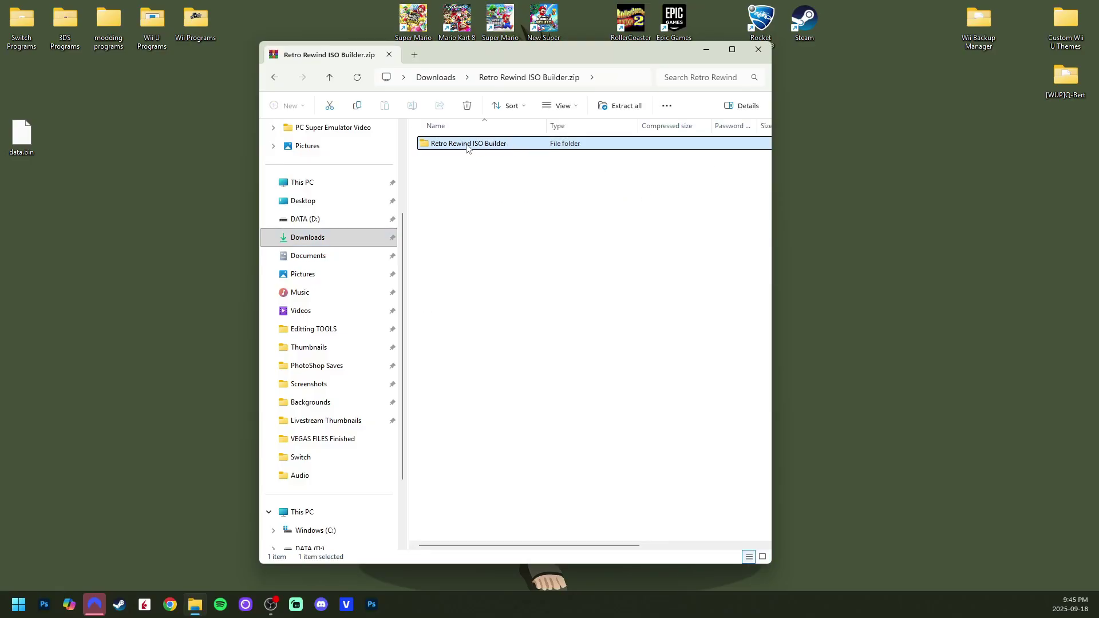
pyautogui.moveTo(473, 147); pyautogui.dragTo(834, 196)
# Delete the ISO Builder zip and open the desktop folder beside the Downloads window
pyautogui.click(275, 77)
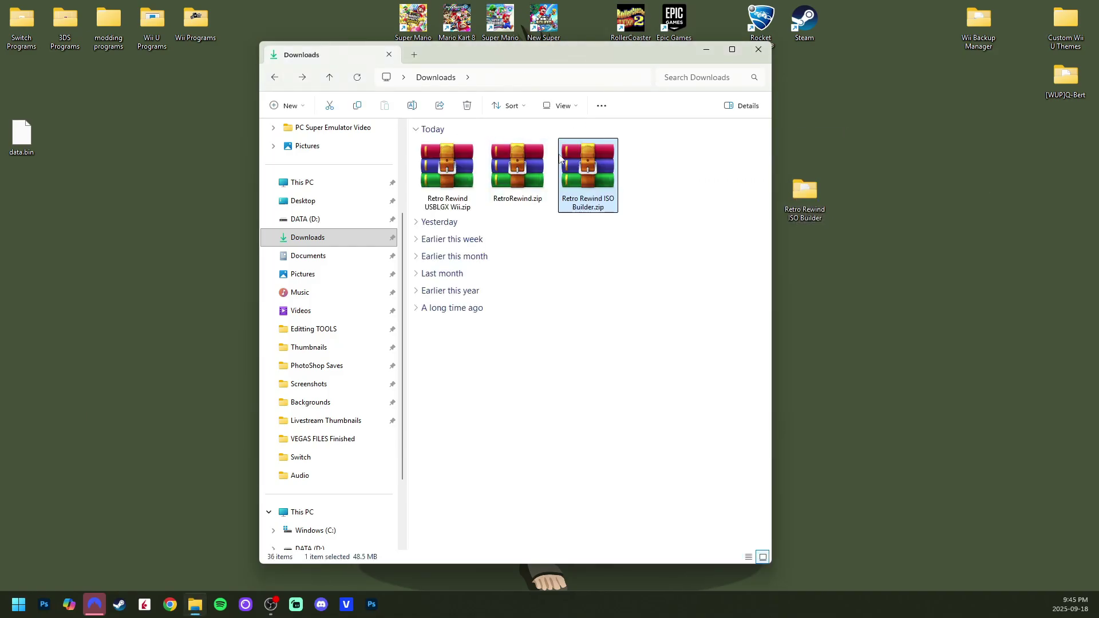
pyautogui.press('Delete')
pyautogui.moveTo(652, 57); pyautogui.dragTo(427, 73)
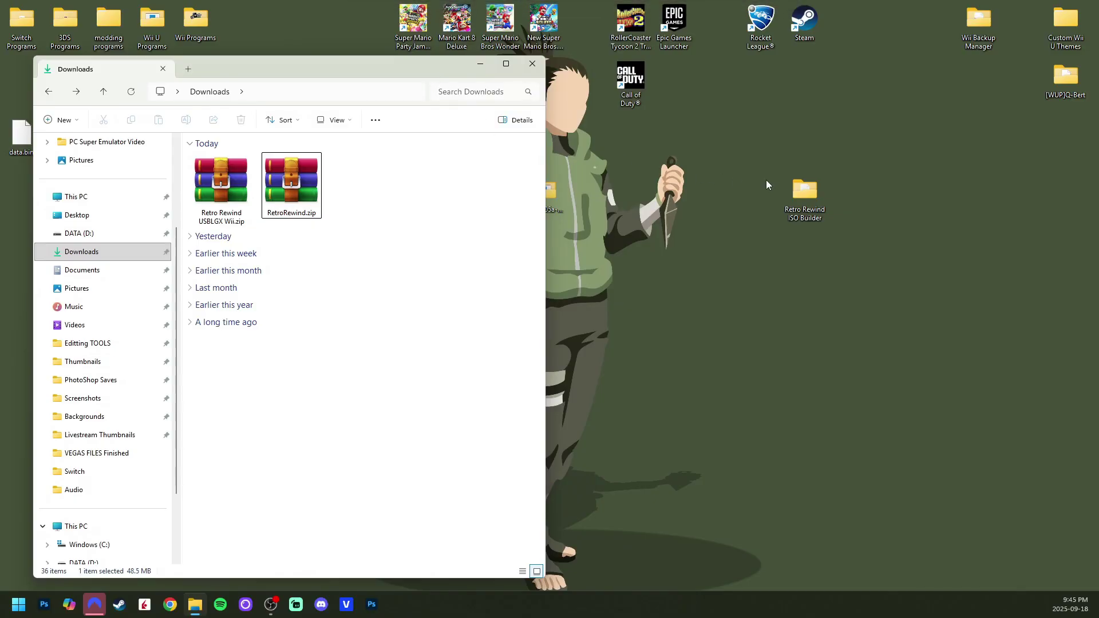
pyautogui.doubleClick(803, 206)
pyautogui.moveTo(352, 68); pyautogui.dragTo(864, 68)
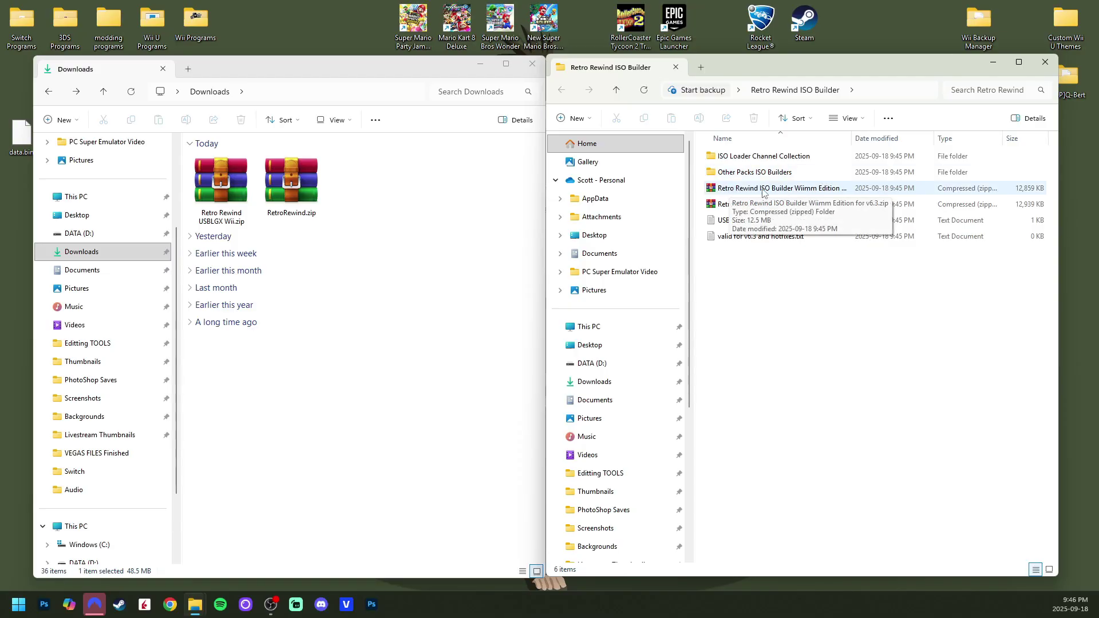
# Extract the Wiimm Edition ISO Builder zip into its own folder with 7-Zip, then open it
pyautogui.rightClick(814, 192)
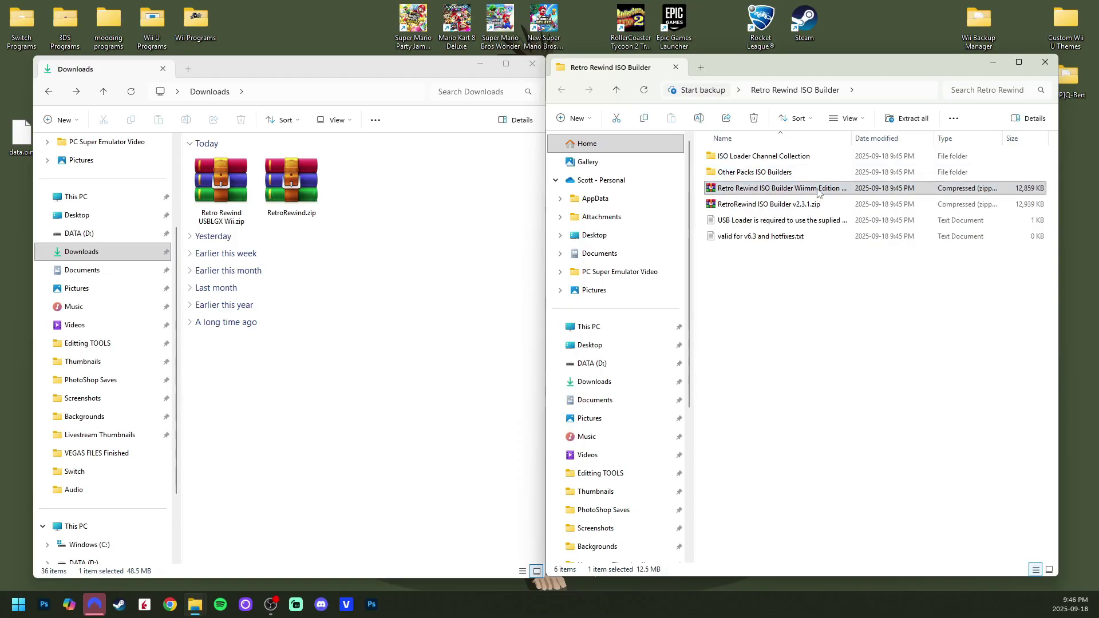
pyautogui.click(873, 461)
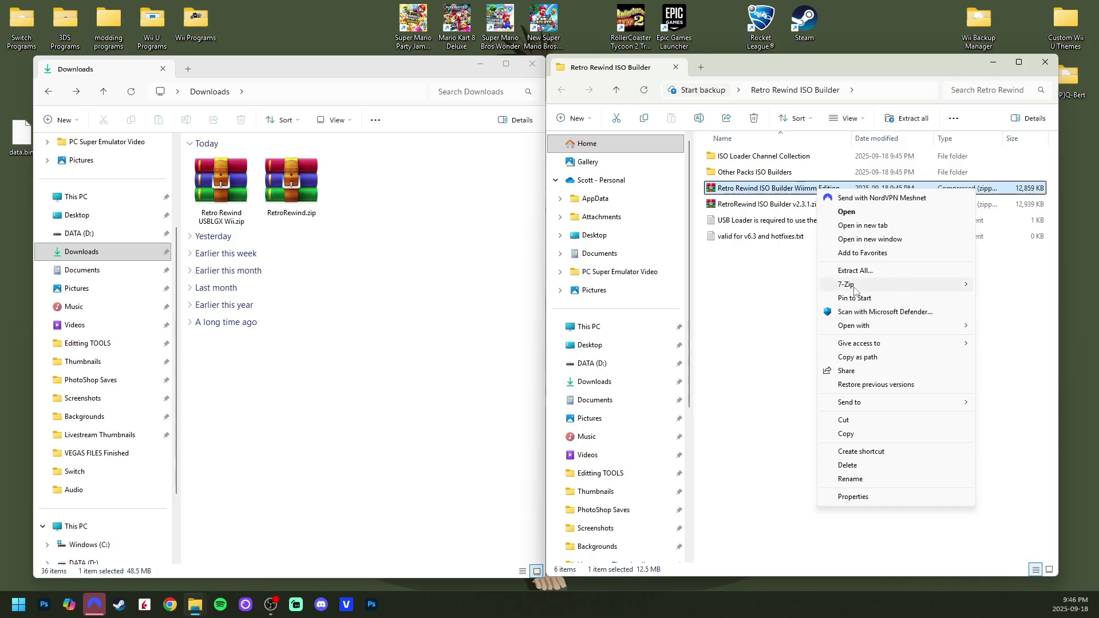
pyautogui.moveTo(856, 287)
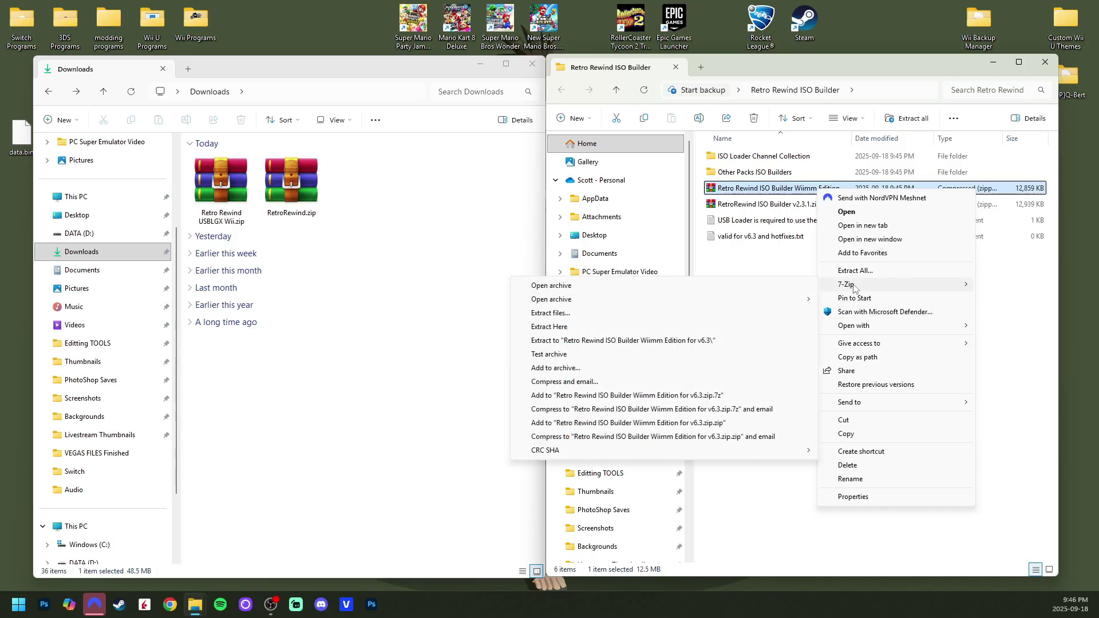
pyautogui.click(578, 342)
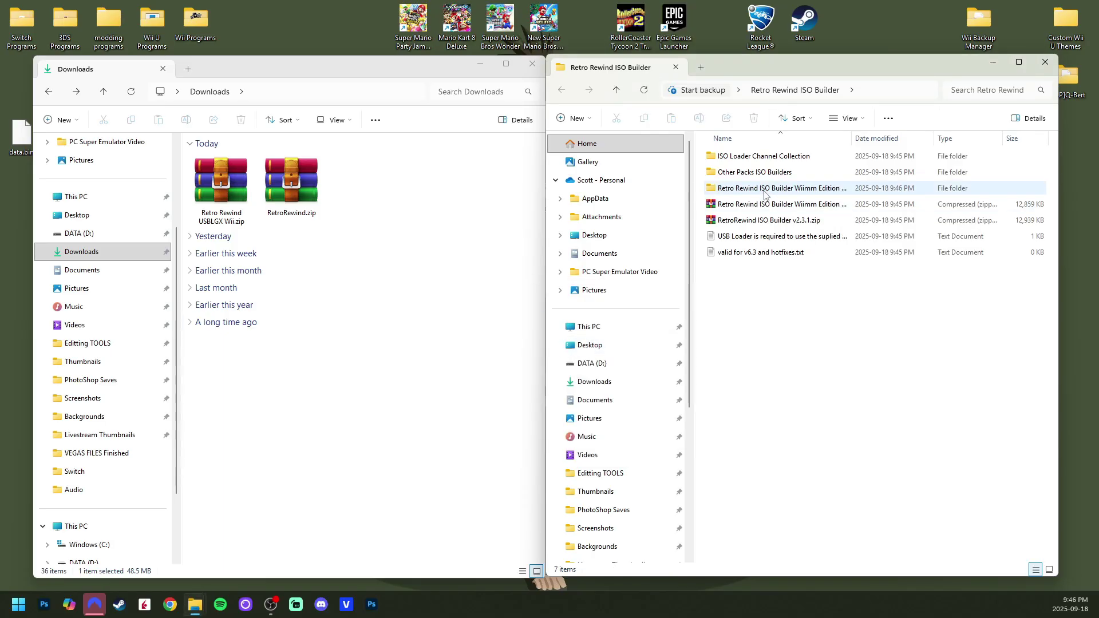
pyautogui.doubleClick(756, 189)
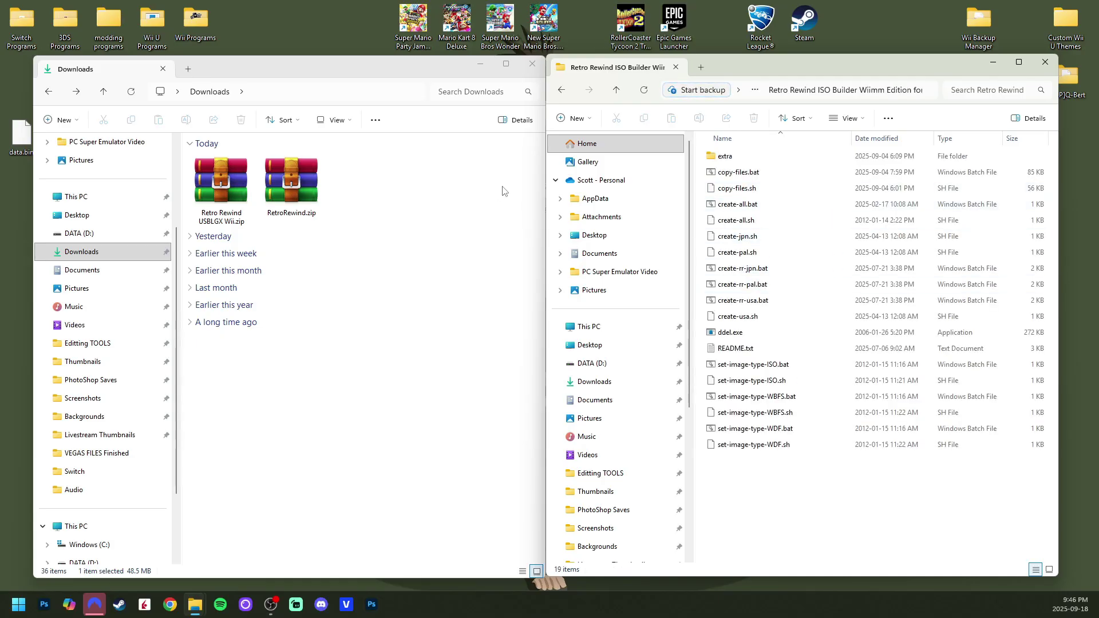
# Copy RetroRewind6 from RetroRewind.zip into the builder folder, then delete RetroRewind.zip from Downloads
pyautogui.doubleClick(297, 195)
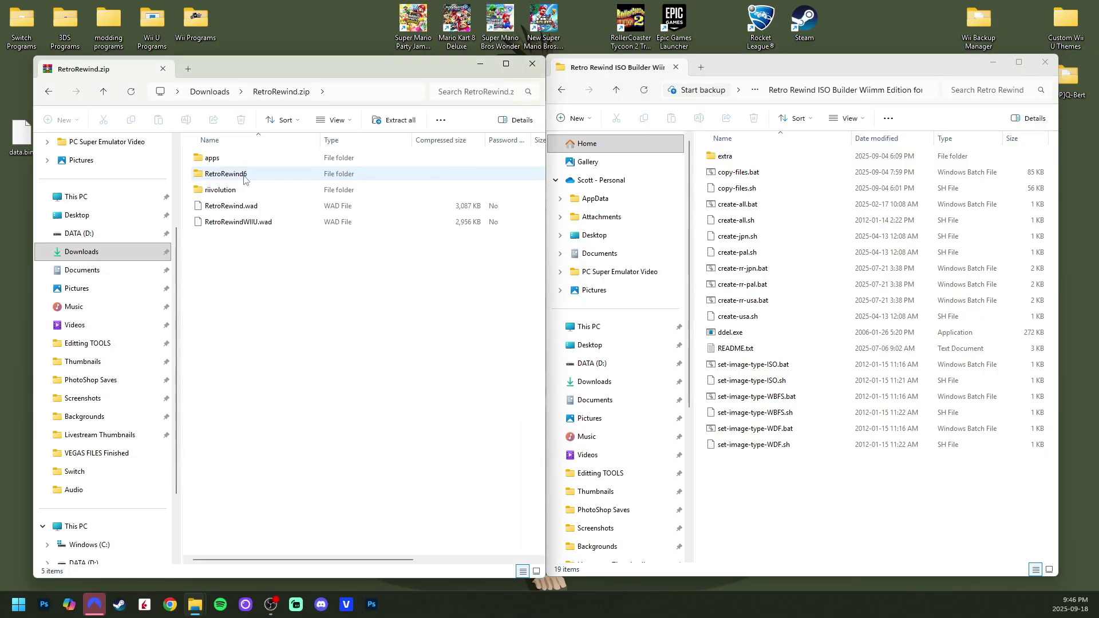
pyautogui.moveTo(244, 179); pyautogui.dragTo(724, 493)
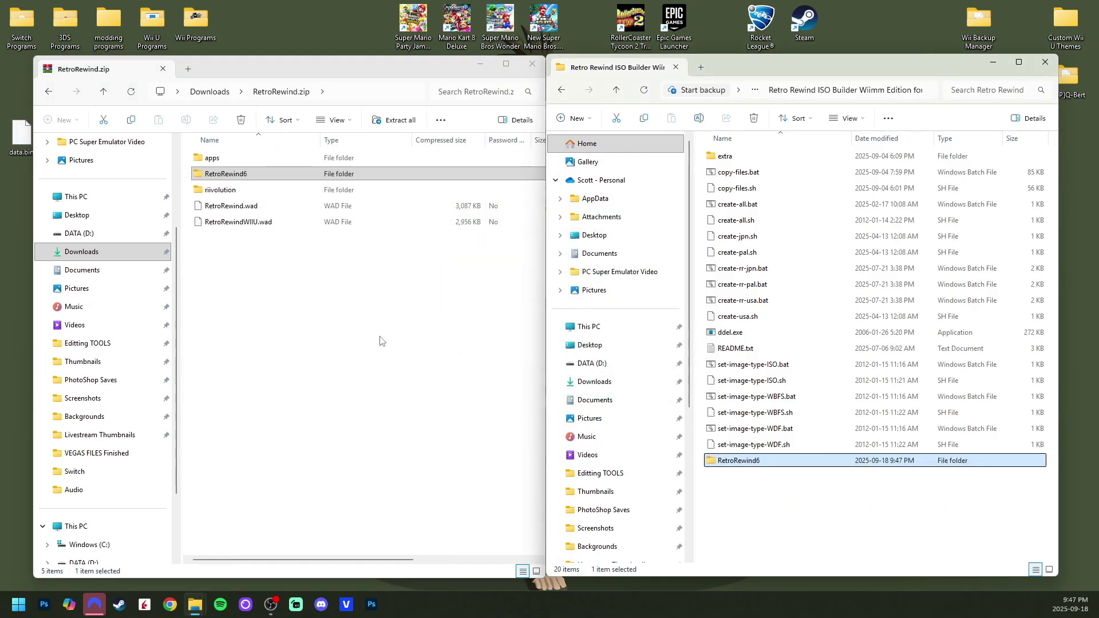
pyautogui.hotkey('alt', 'Left')
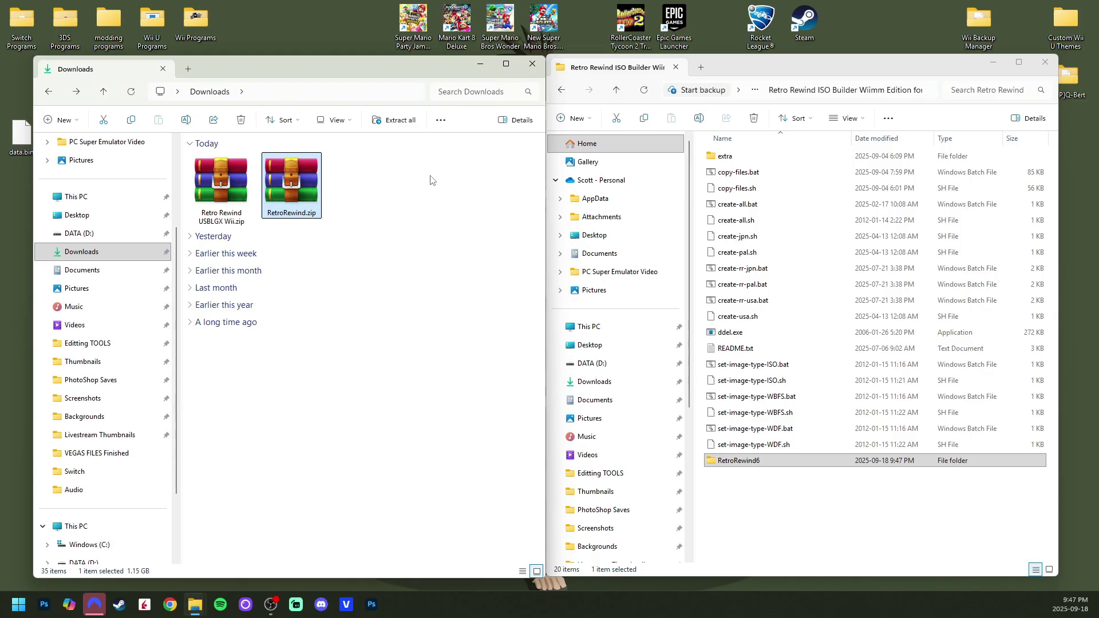
pyautogui.press('Delete')
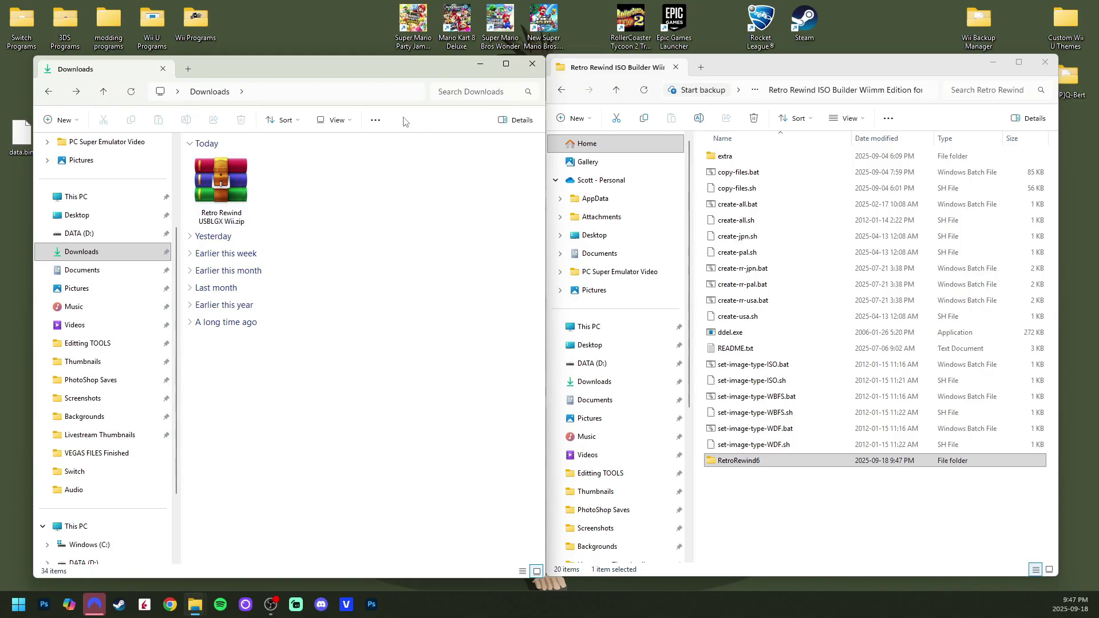
# Move Mario Kart Wii Subscribe.wbfs from Downloads via the desktop into the ISO Builder folder
pyautogui.click(482, 61)
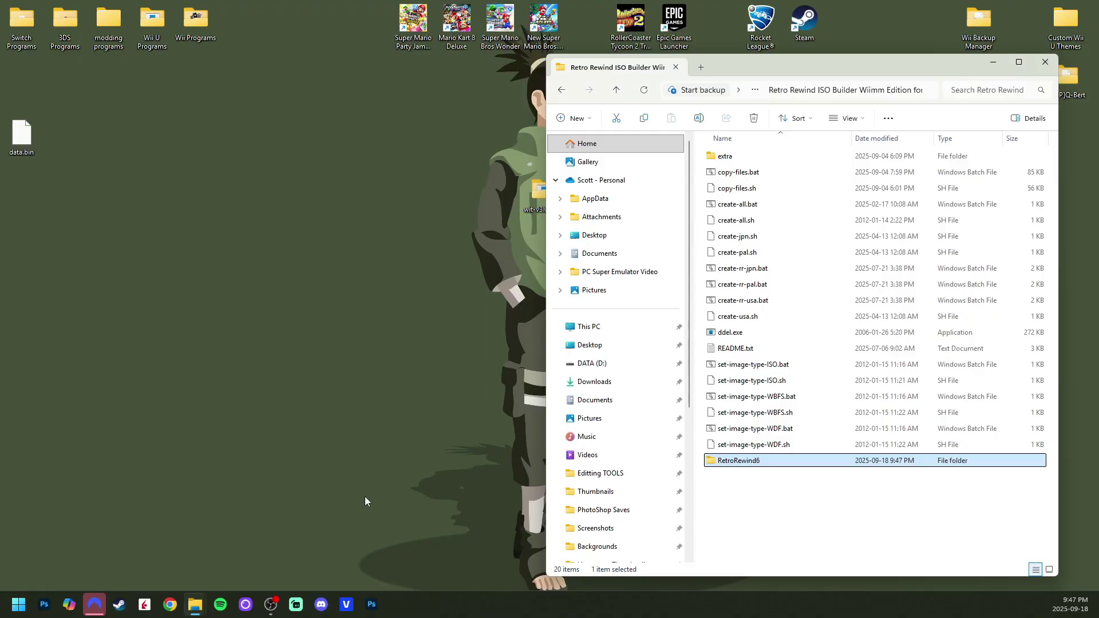
pyautogui.moveTo(0, 232); pyautogui.dragTo(296, 261)
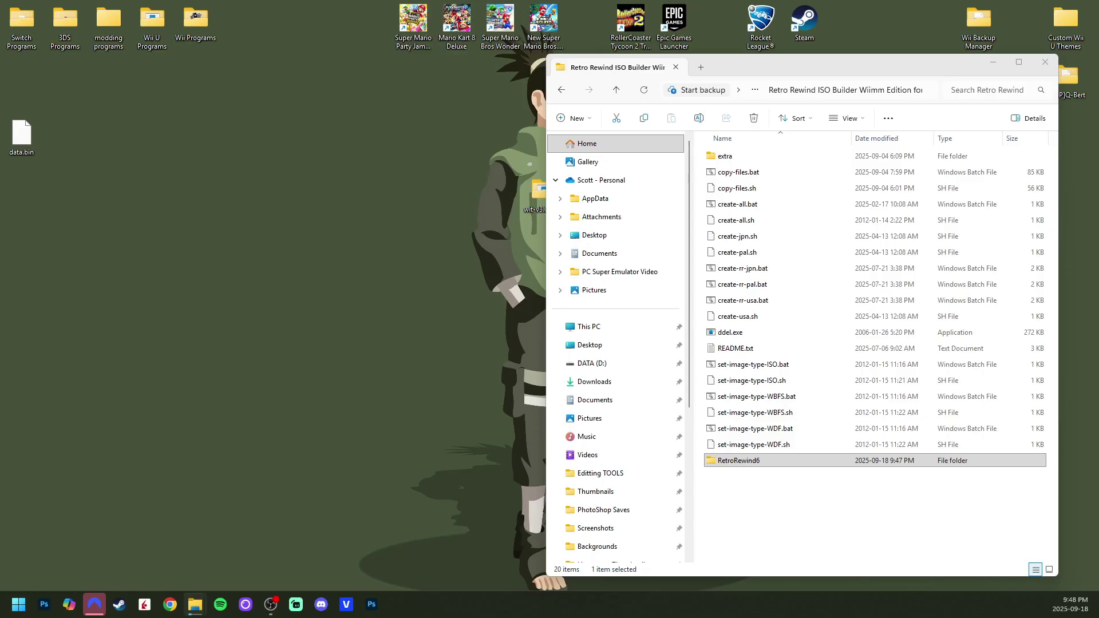
pyautogui.moveTo(293, 266)
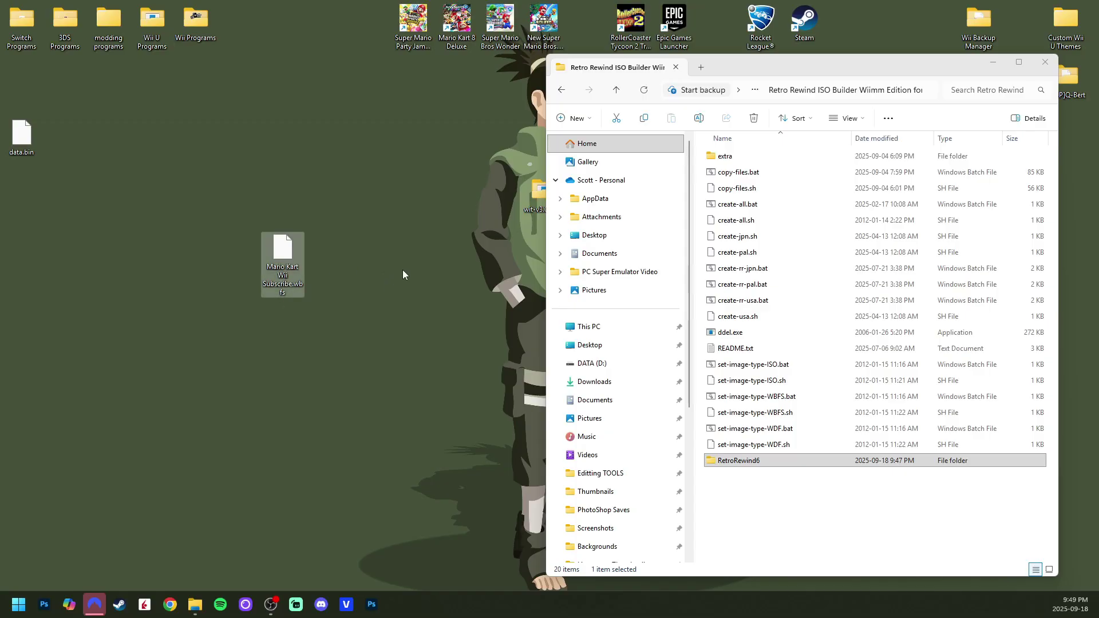
pyautogui.moveTo(283, 270); pyautogui.dragTo(799, 509)
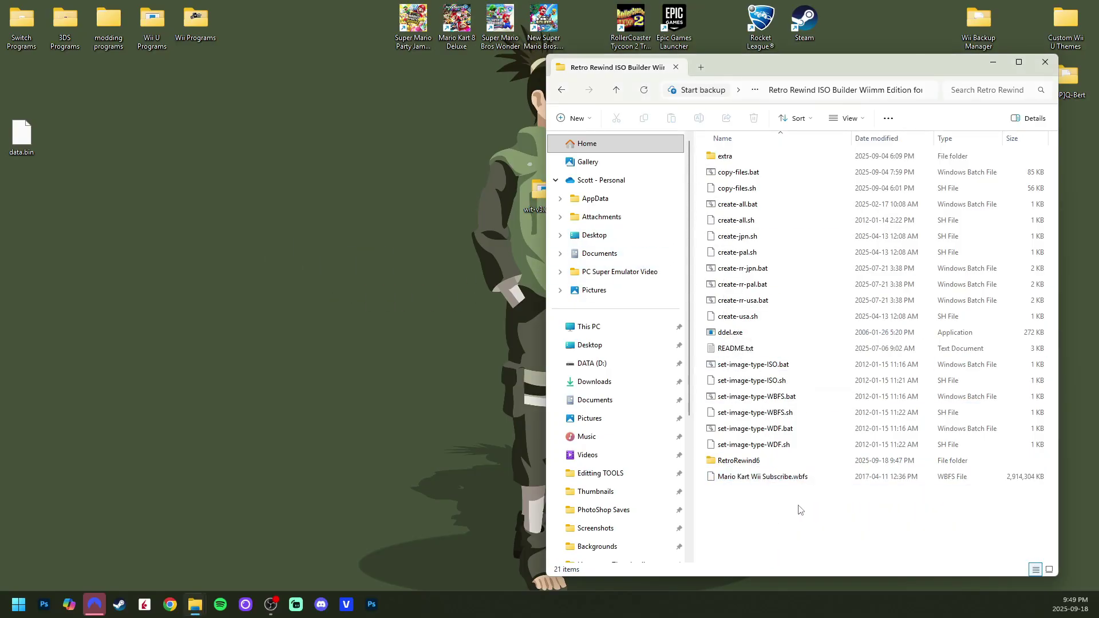
# Check the copied backup and RetroRewind6 in the builder folder listing, then clear the selection
pyautogui.click(774, 478)
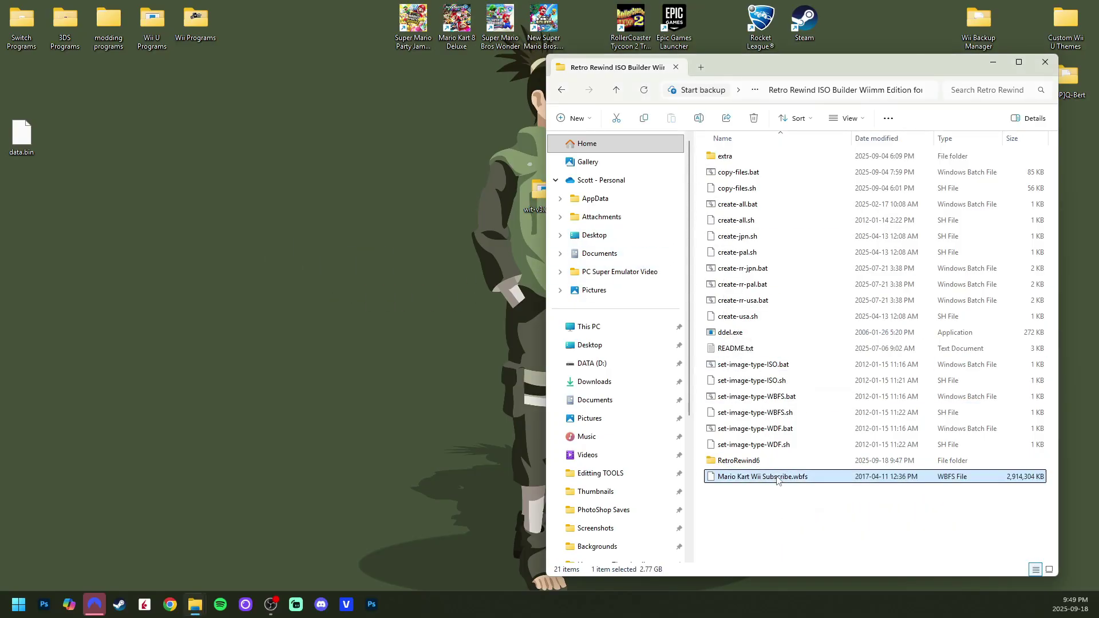
pyautogui.click(765, 462)
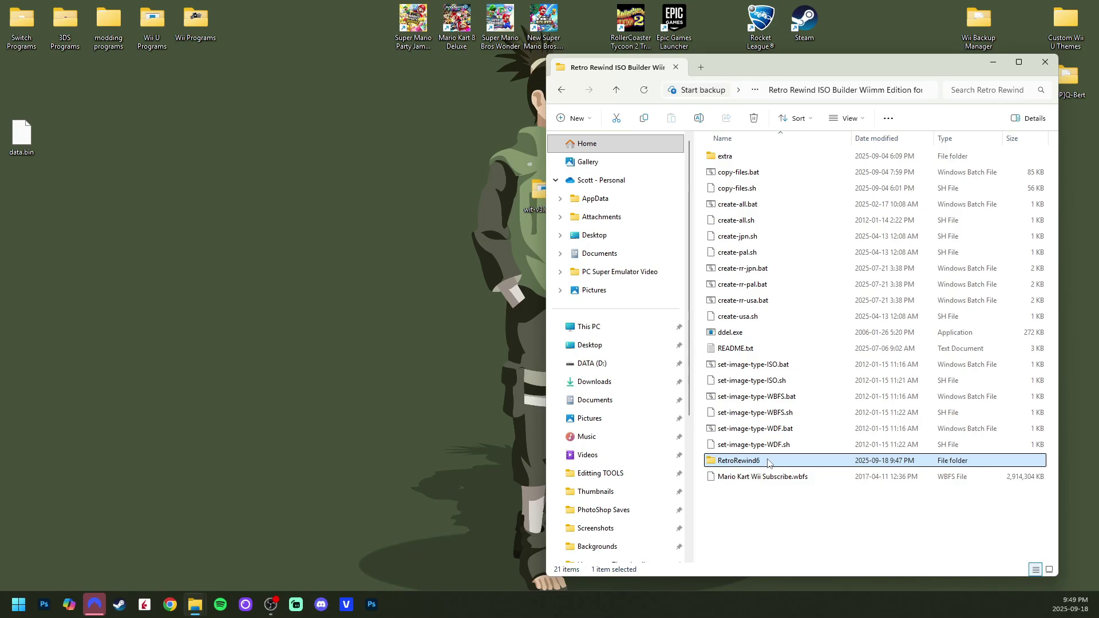
pyautogui.click(777, 525)
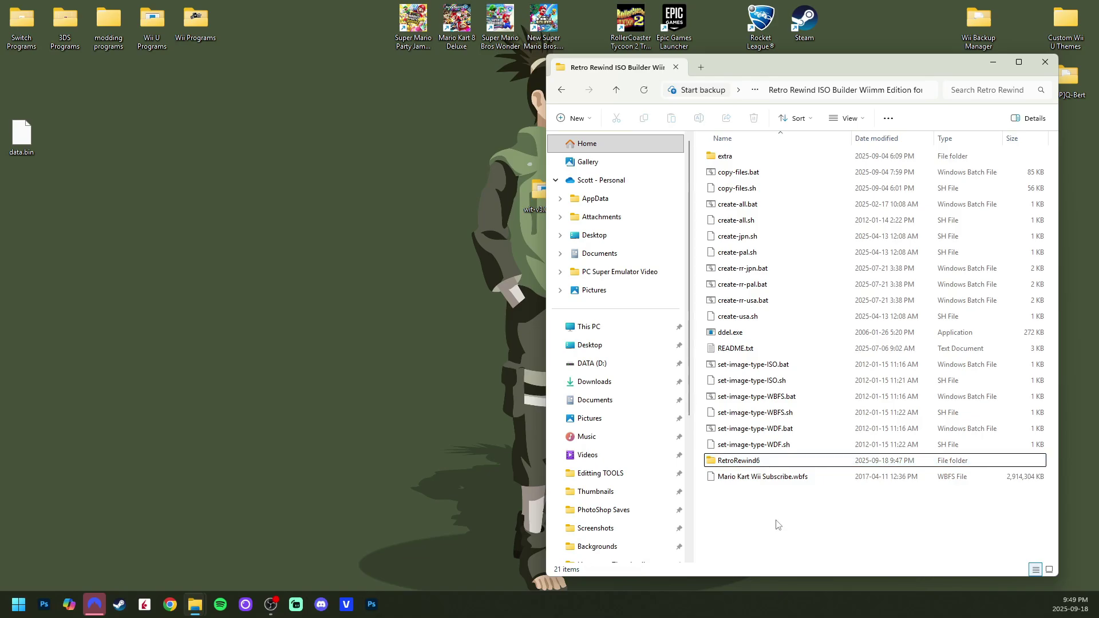
pyautogui.press('r')
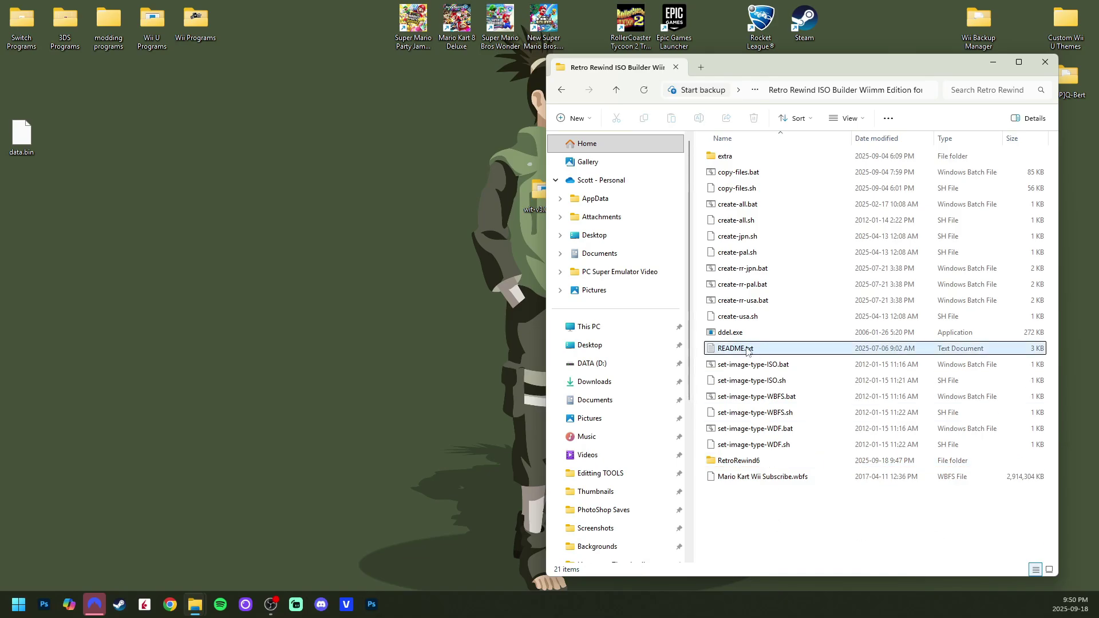
pyautogui.doubleClick(765, 347)
pyautogui.scroll(-7, 766, 345)
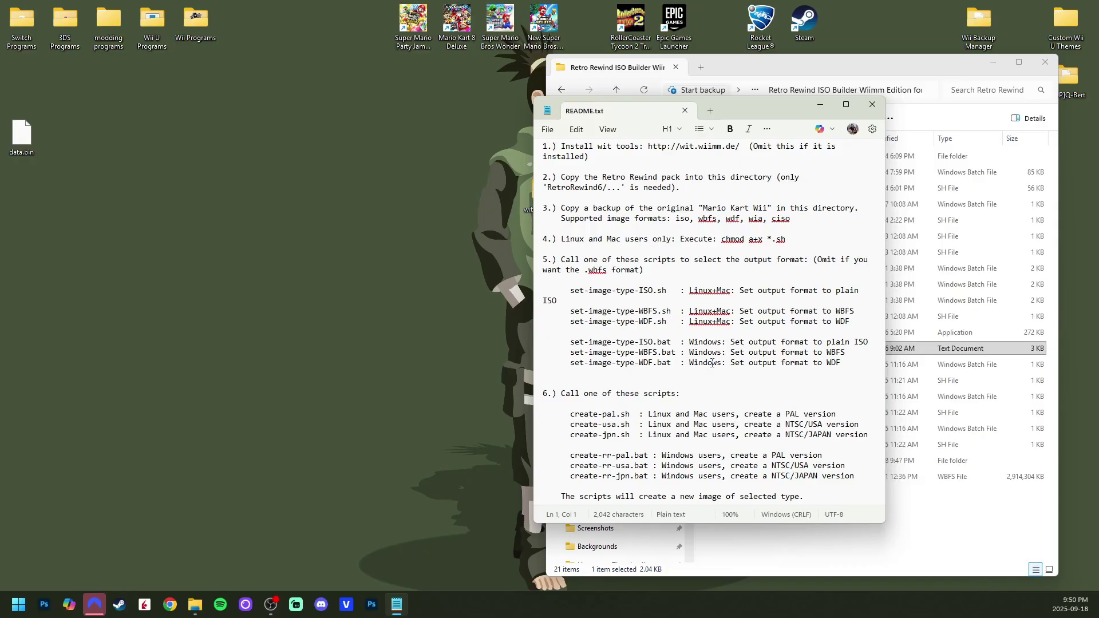
pyautogui.scroll(-2, 712, 363)
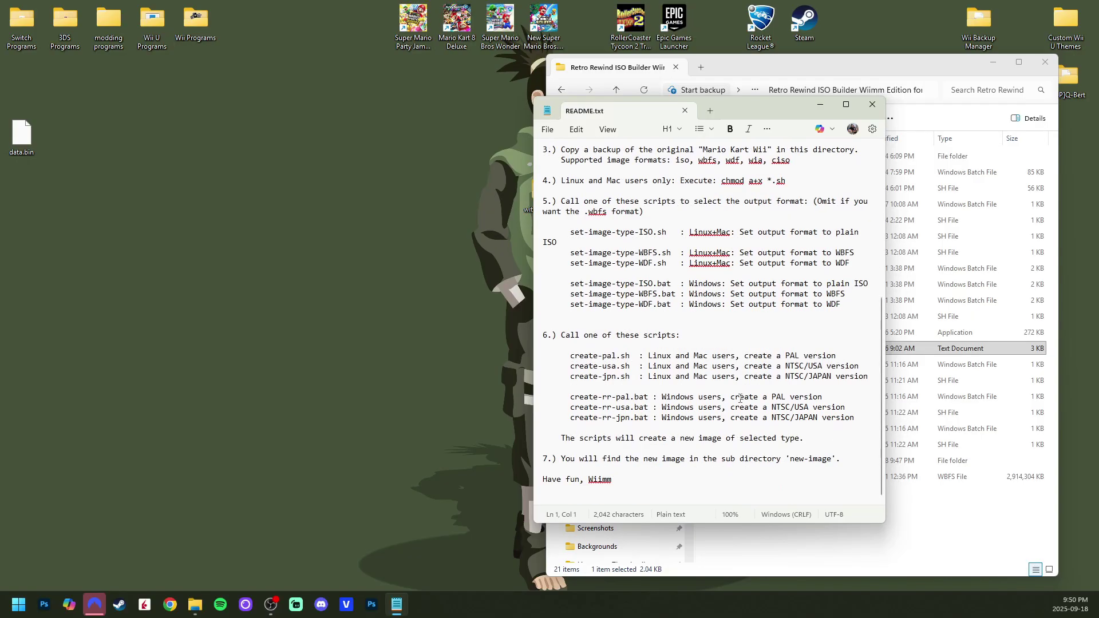
pyautogui.scroll(9, 742, 406)
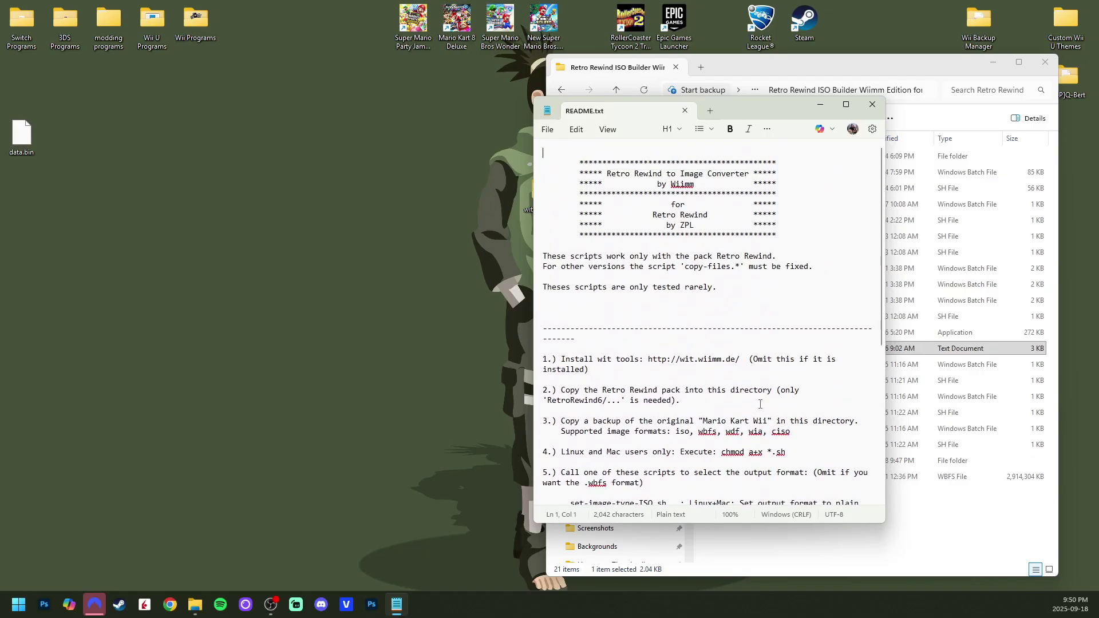
pyautogui.scroll(-3, 819, 374)
pyautogui.hotkey('ctrl', 'w')
pyautogui.click(760, 462)
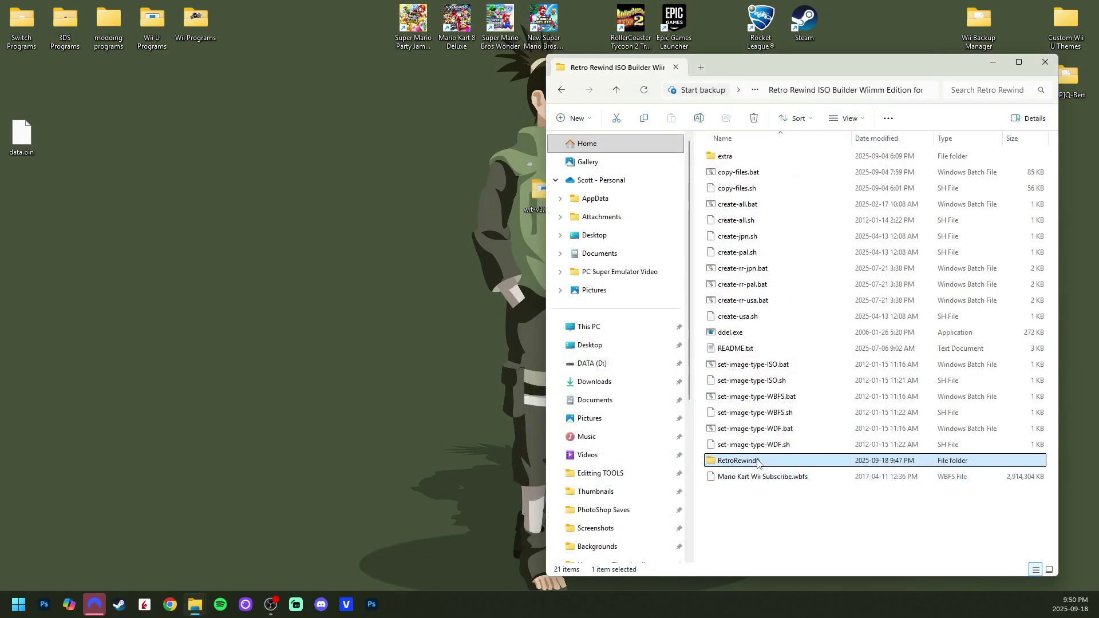
pyautogui.click(781, 480)
pyautogui.click(818, 530)
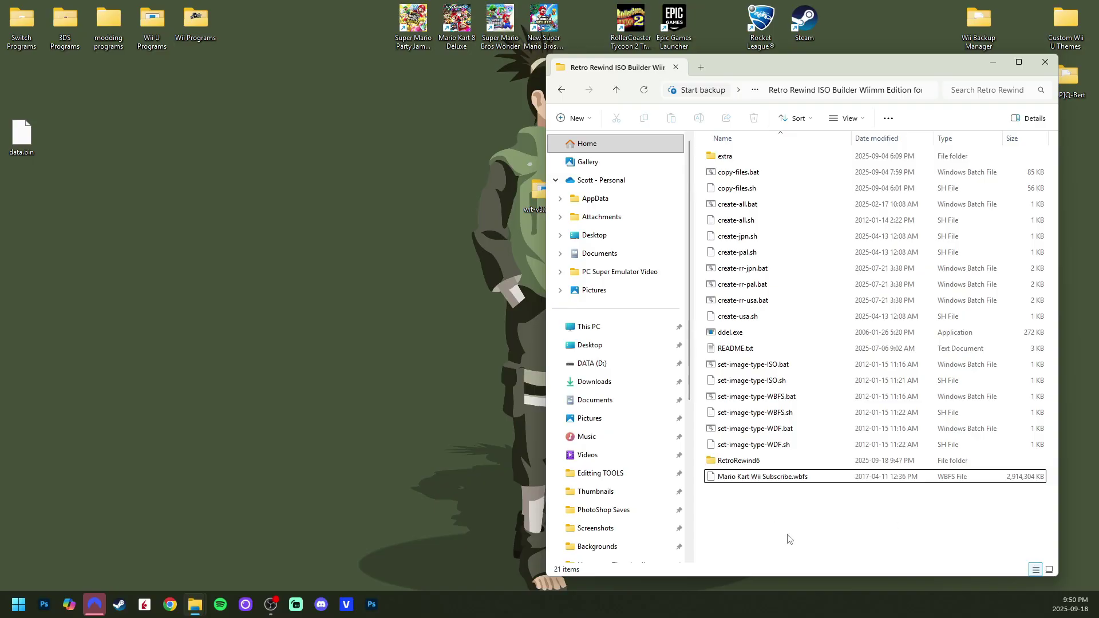
pyautogui.moveTo(698, 263); pyautogui.dragTo(772, 297)
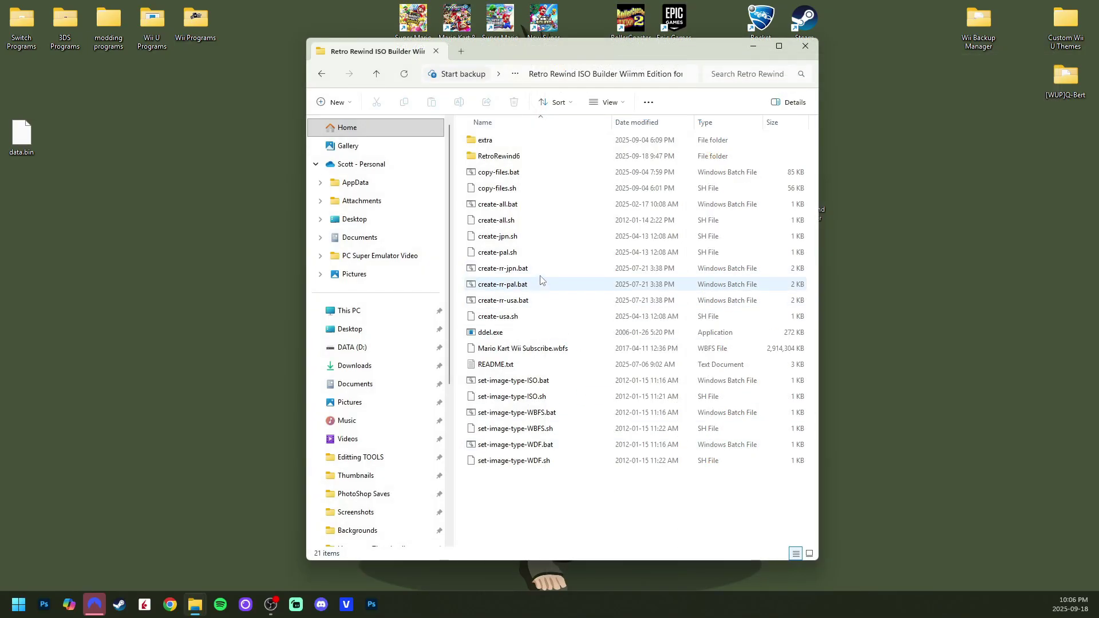
# Run create-rr-usa.bat to build the USA Retro Rewind image and dismiss the finished console
pyautogui.click(528, 304)
pyautogui.doubleClick(528, 303)
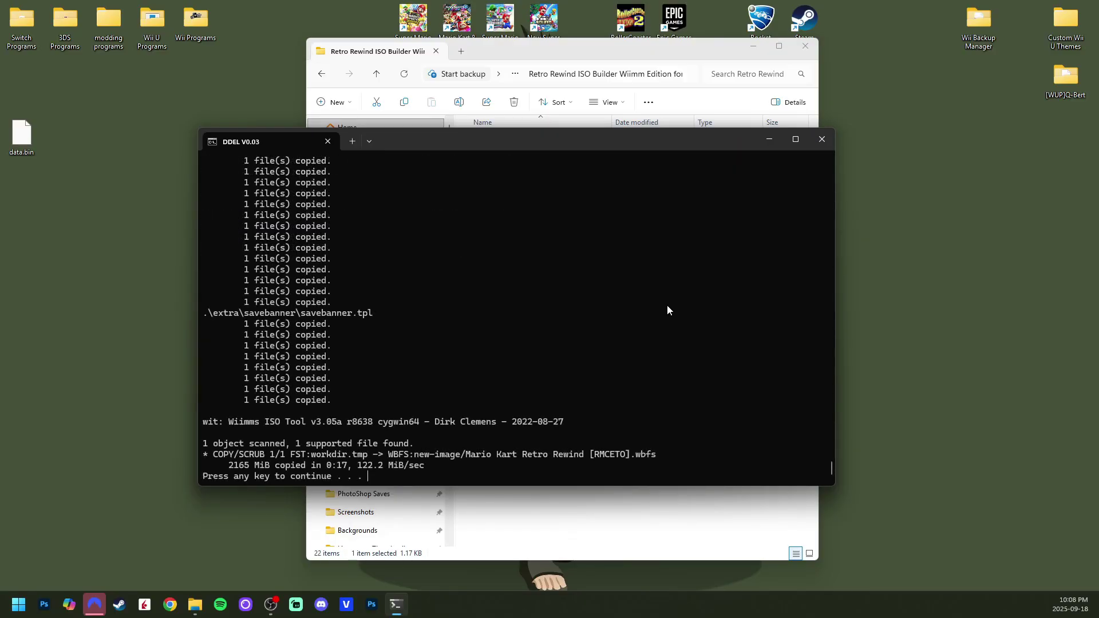
pyautogui.press('Return')
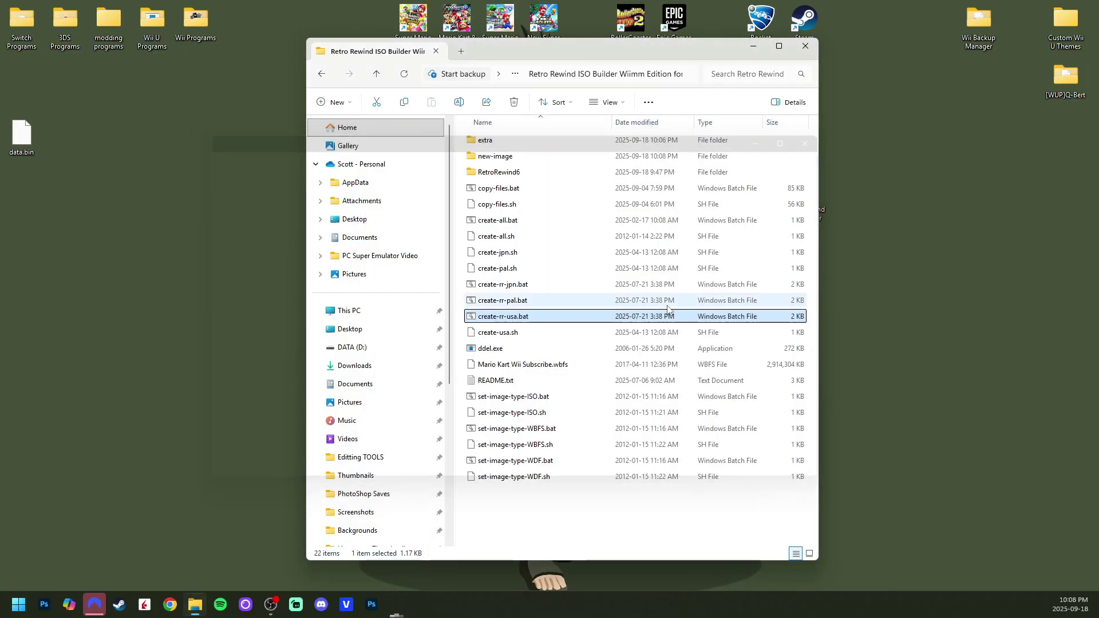
# Move Mario Kart Retro Rewind [RMCETO].wbfs from new-image to the desktop and close that window
pyautogui.doubleClick(494, 156)
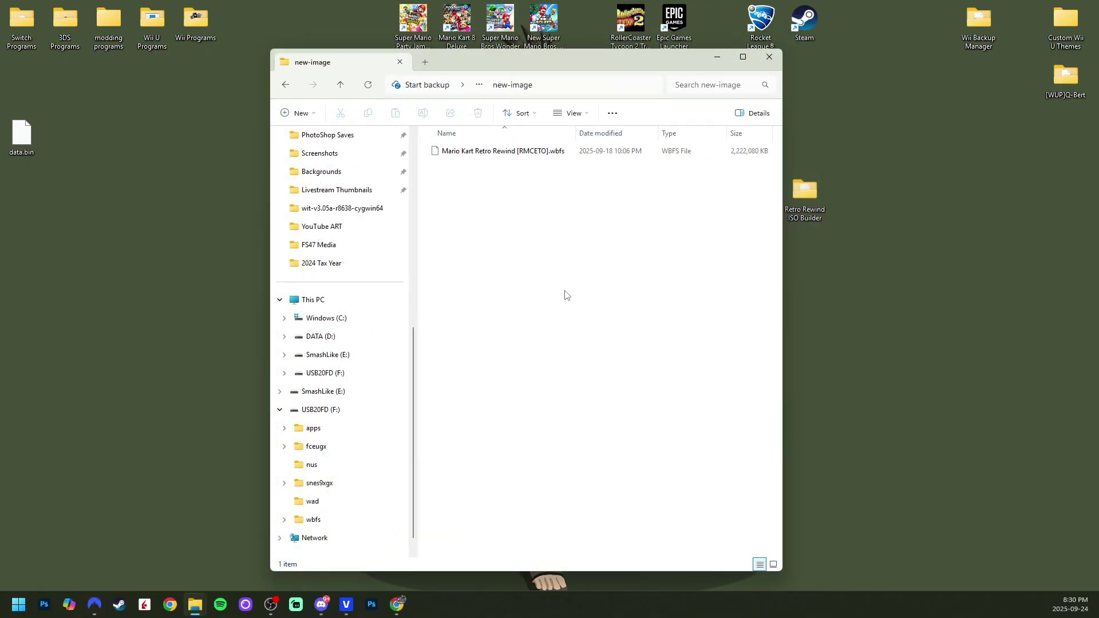
pyautogui.moveTo(503, 151); pyautogui.dragTo(223, 176)
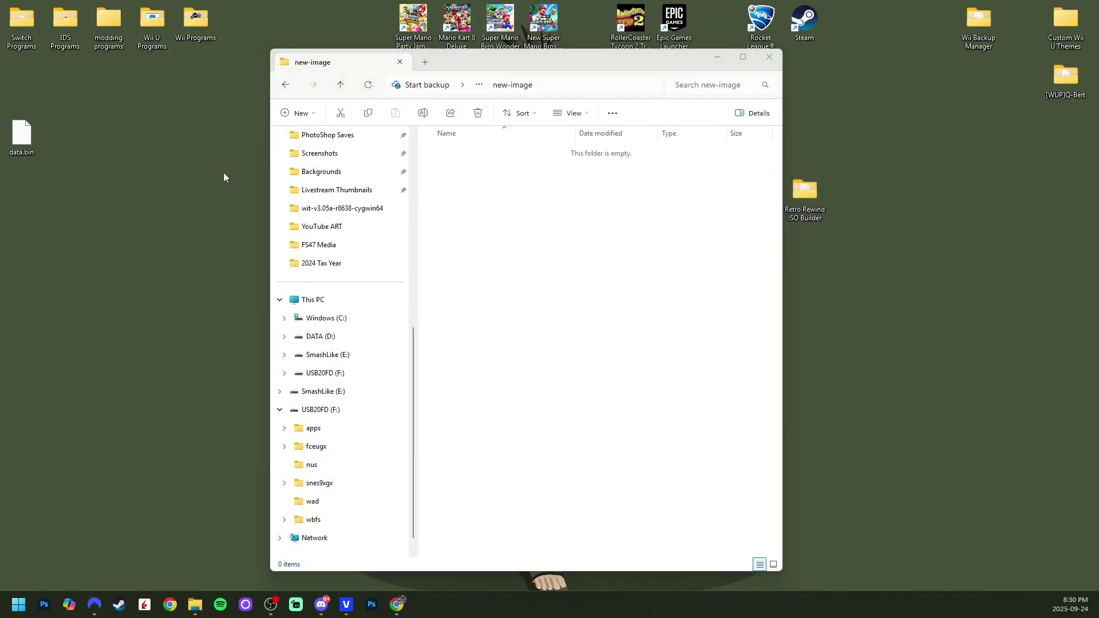
pyautogui.click(770, 58)
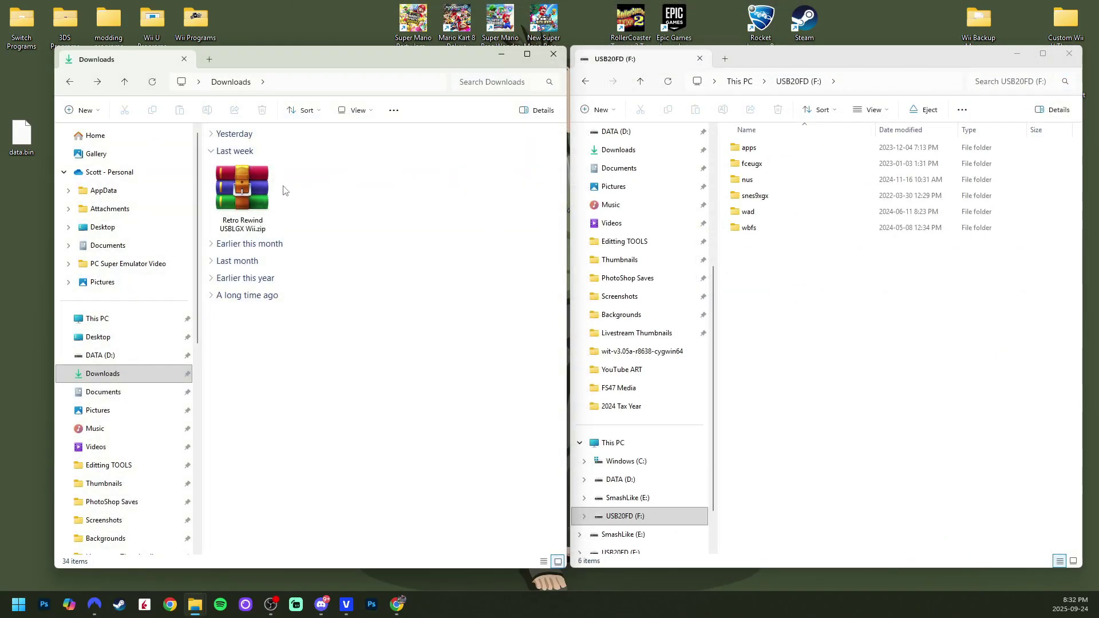
# Copy Retro Rewind (USA) - RRTE.wad from the USBLGX zip into the wad folder on F:
pyautogui.click(254, 197)
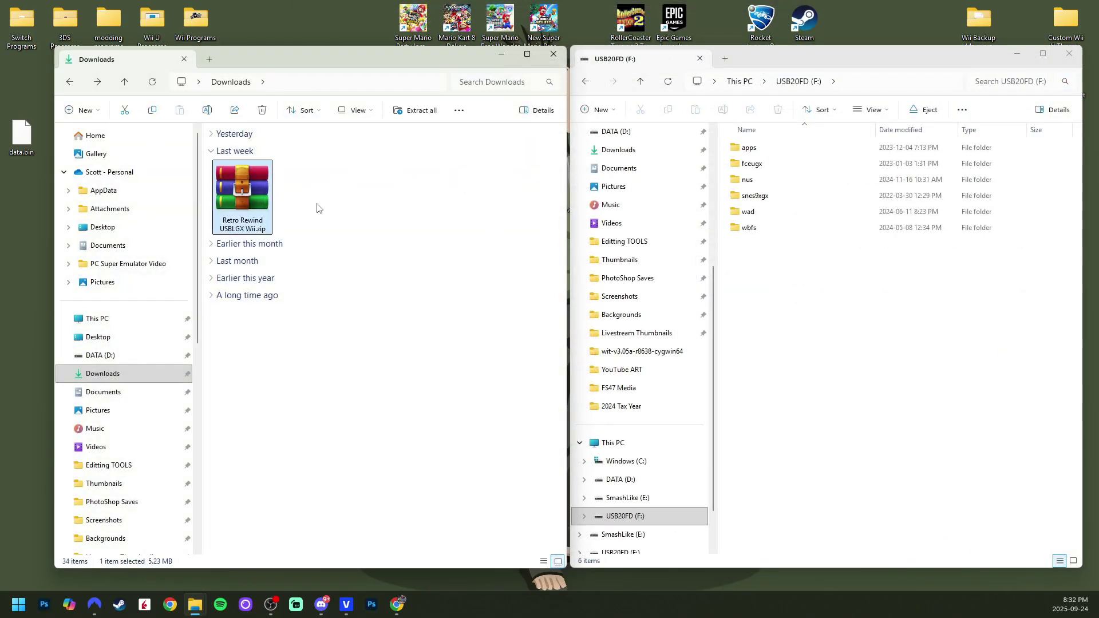
pyautogui.doubleClick(258, 207)
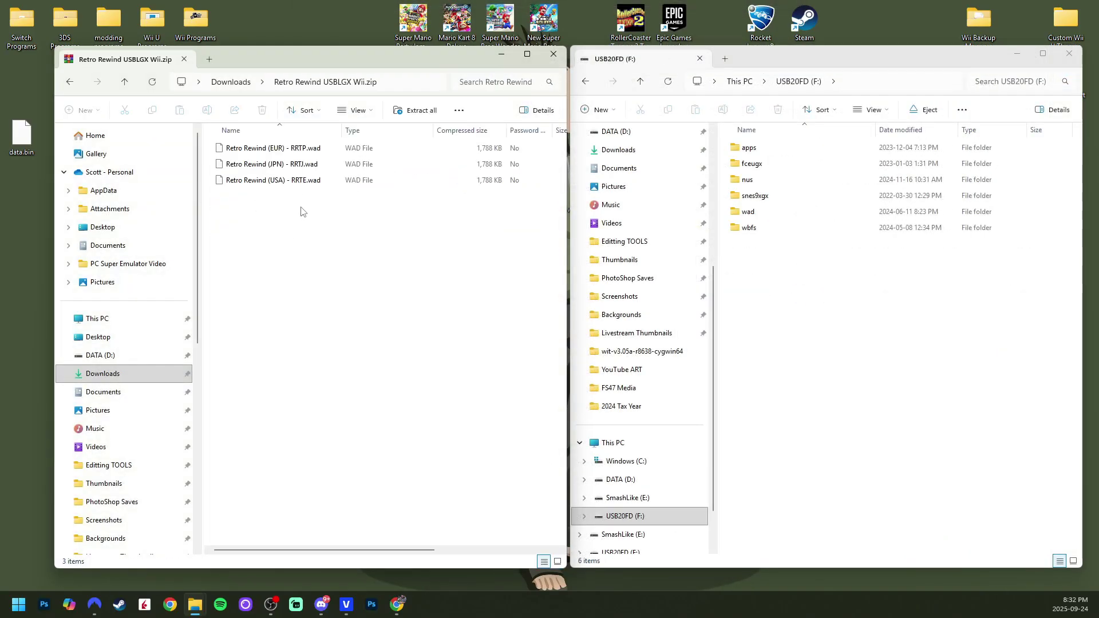
pyautogui.moveTo(301, 211); pyautogui.dragTo(317, 152)
pyautogui.click(315, 223)
pyautogui.click(817, 269)
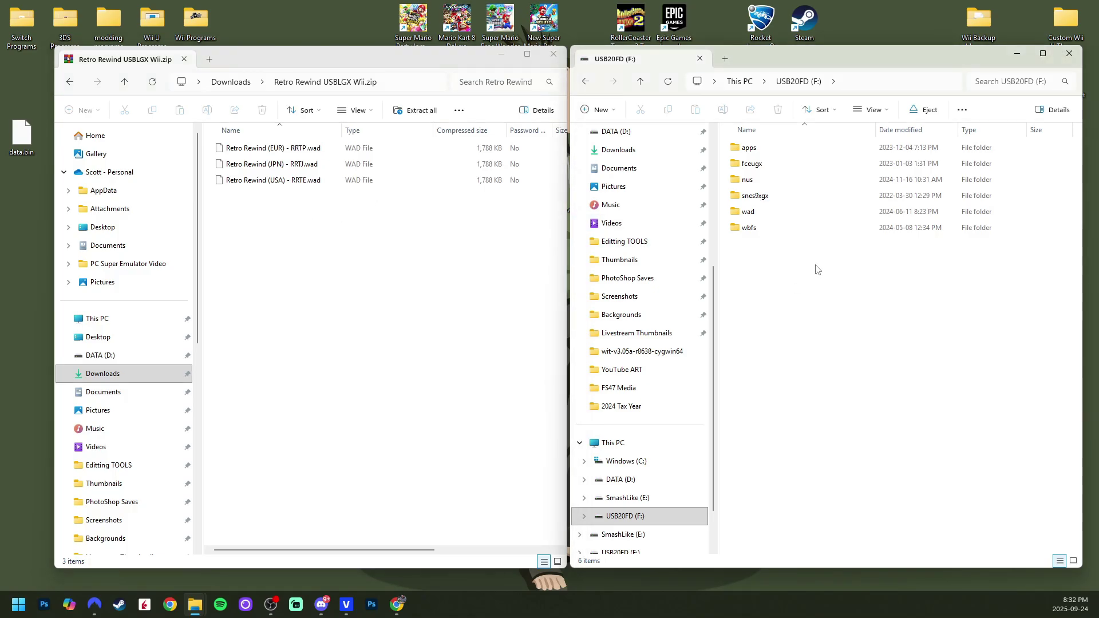
pyautogui.doubleClick(764, 213)
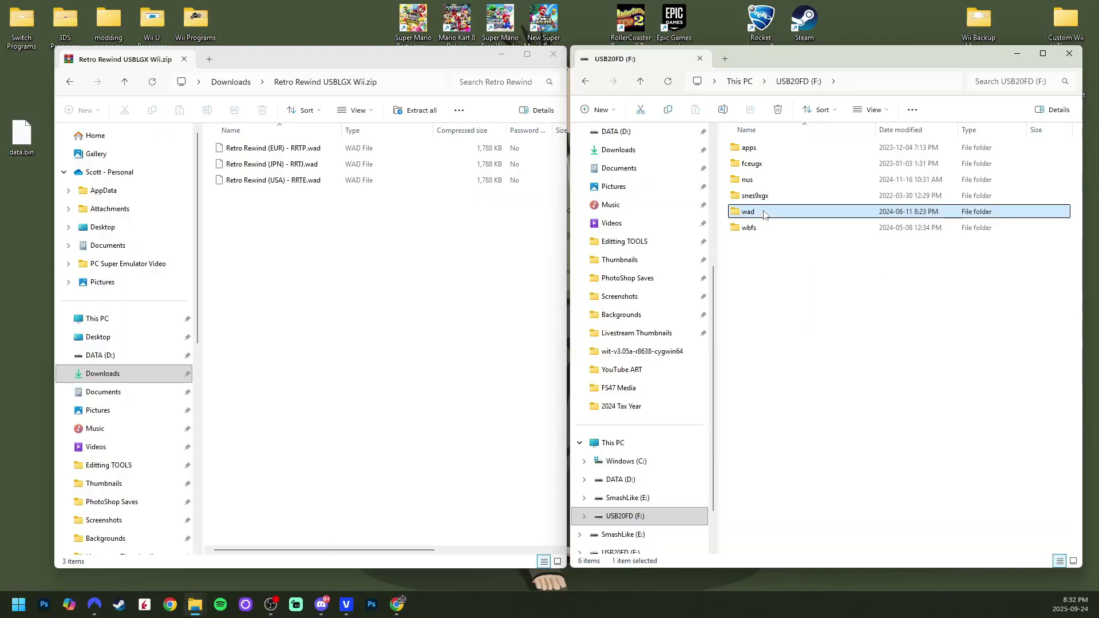
pyautogui.click(283, 181)
pyautogui.moveTo(251, 182); pyautogui.dragTo(840, 296)
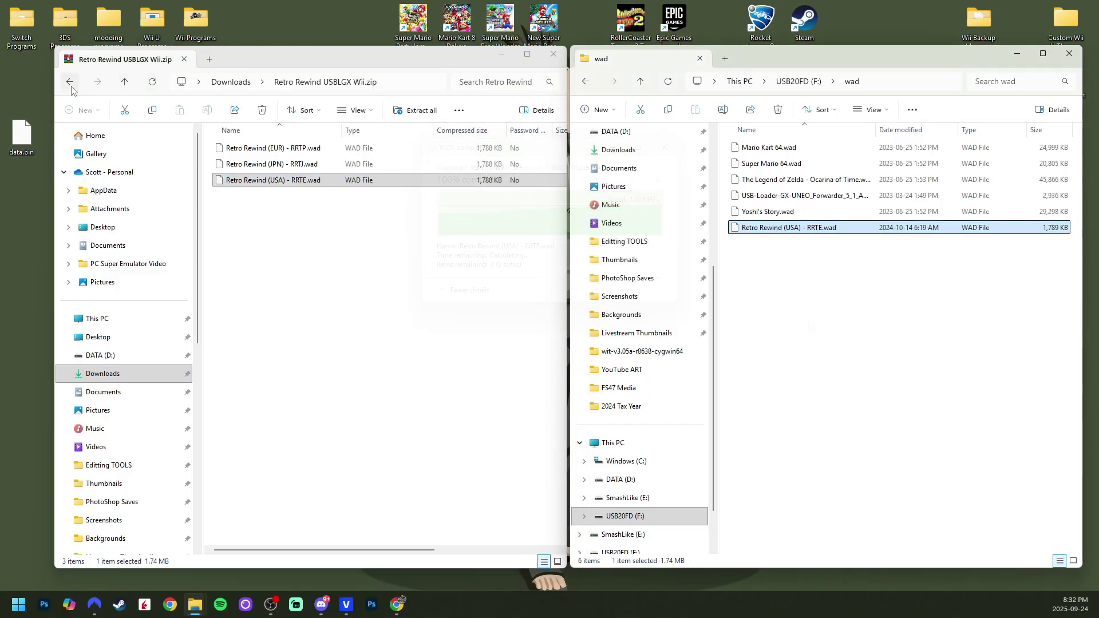
# Delete Retro Rewind USBLGX Wii.zip from Downloads and return the USB window to the F: root
pyautogui.click(344, 172)
pyautogui.hotkey('alt', 'Left')
pyautogui.press('Delete')
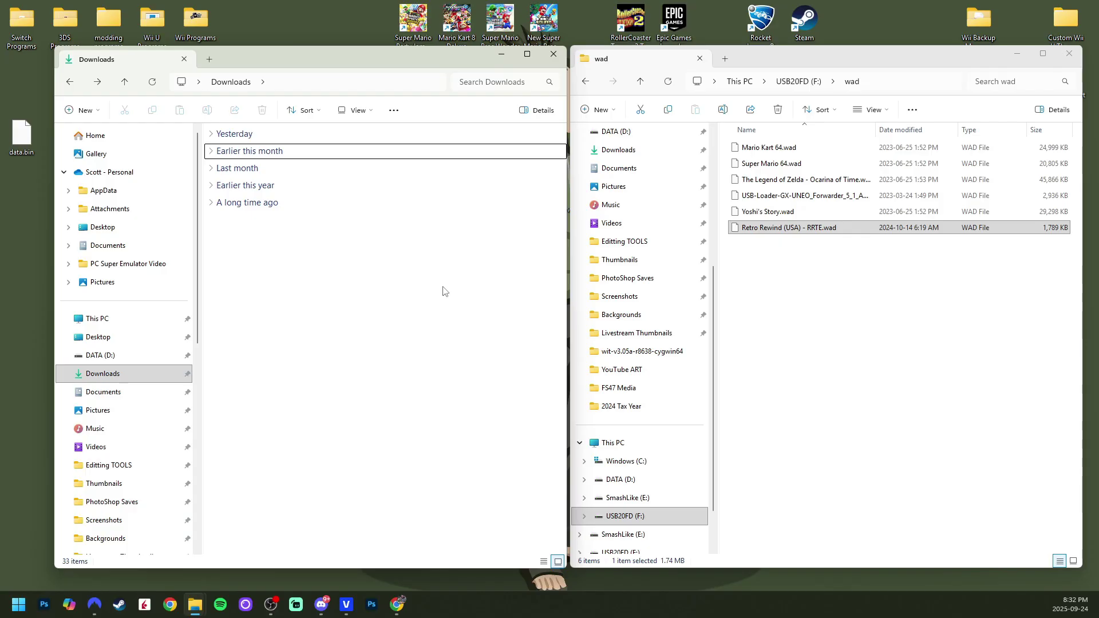
pyautogui.hotkey('alt', 'Tab')
pyautogui.hotkey('alt', 'Up')
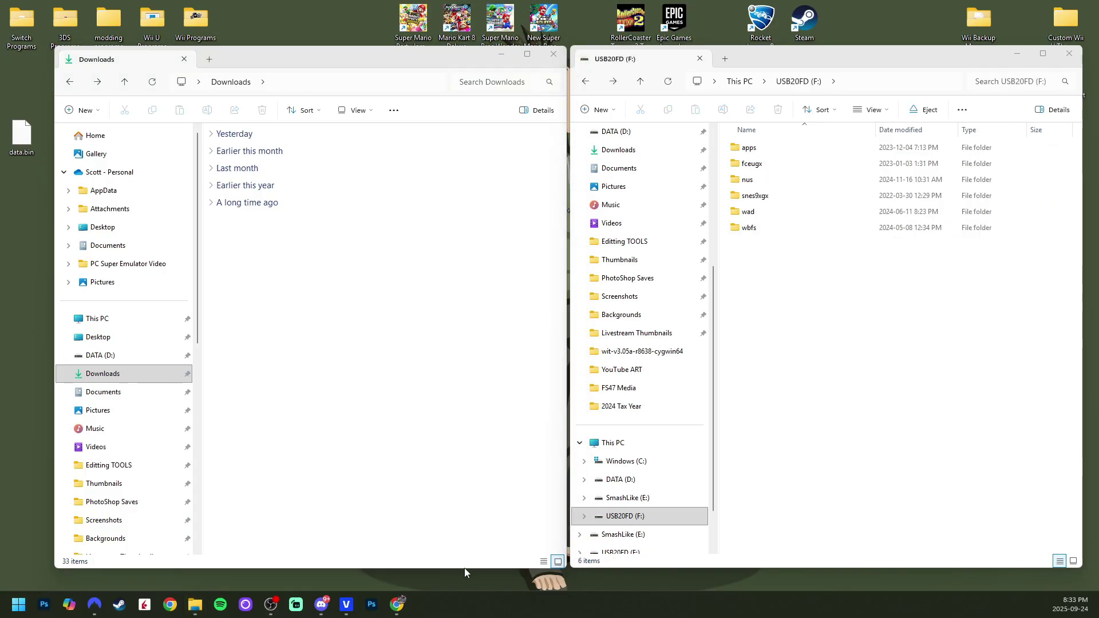
# Bring up the YAWM ModMii Edition page in the browser and scroll to its Recommended Download
pyautogui.click(397, 604)
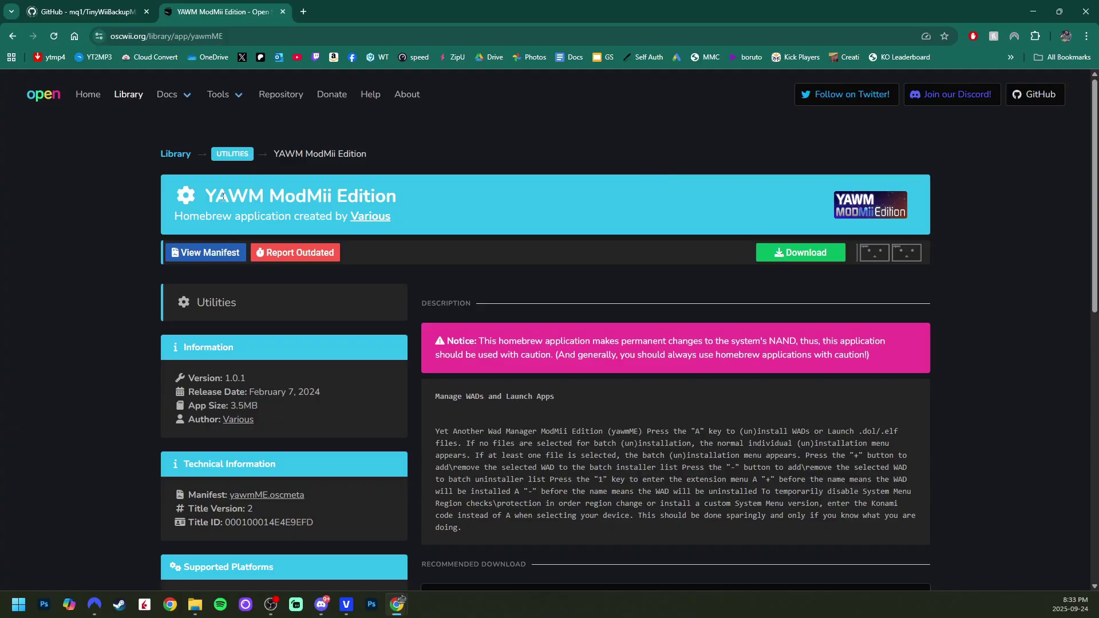
pyautogui.scroll(-7, 535, 214)
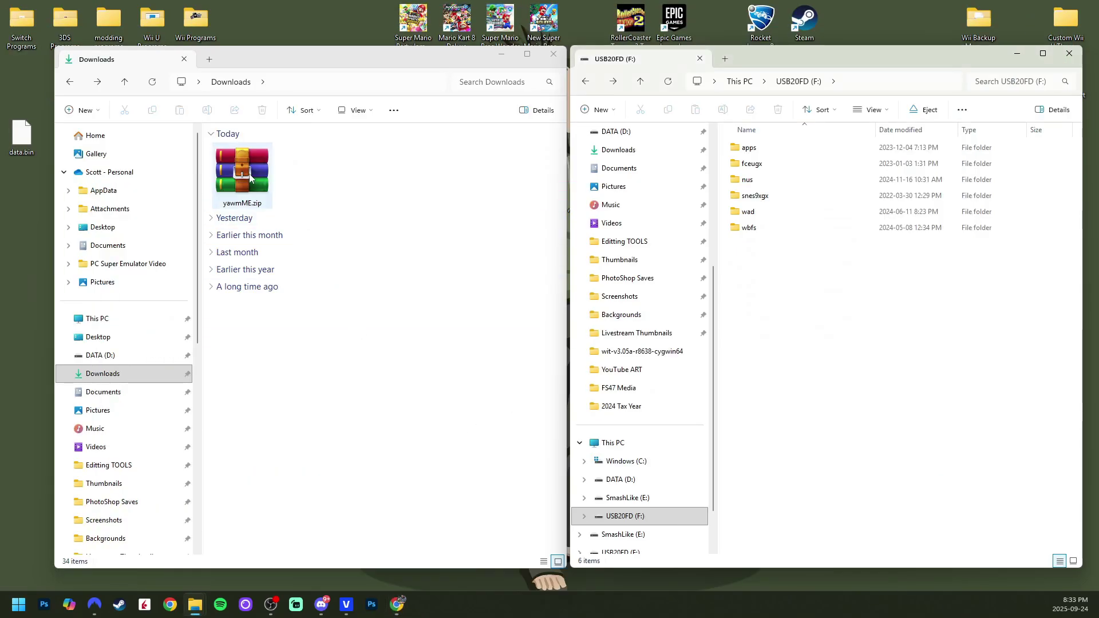
# Copy the apps folder from yawmME.zip onto the USB20FD (F:) drive
pyautogui.doubleClick(250, 178)
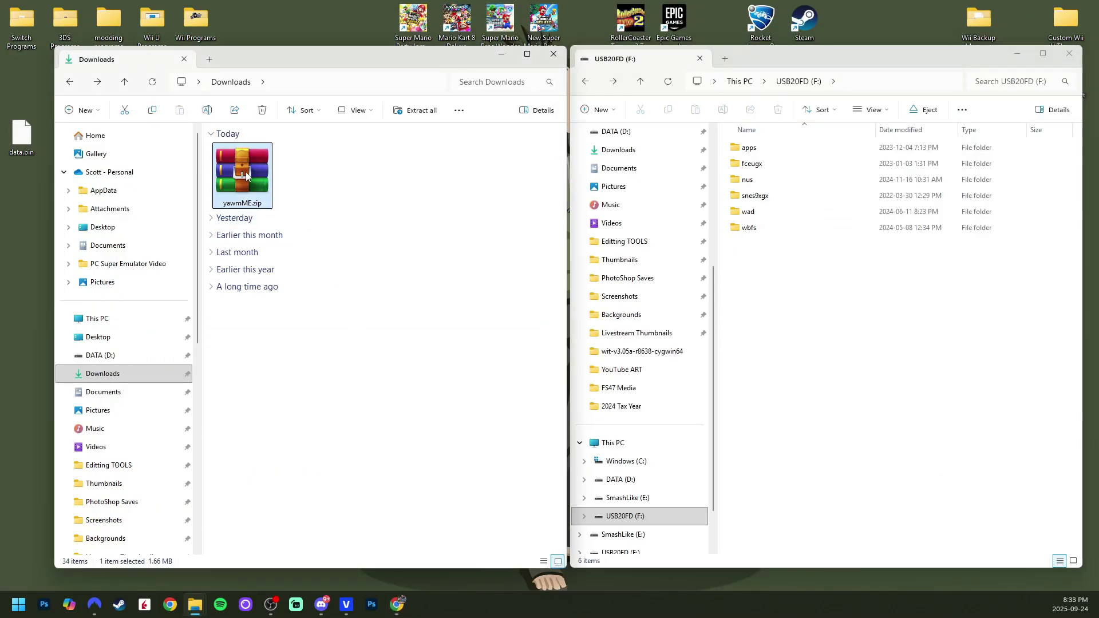
pyautogui.click(243, 150)
pyautogui.moveTo(231, 152); pyautogui.dragTo(801, 320)
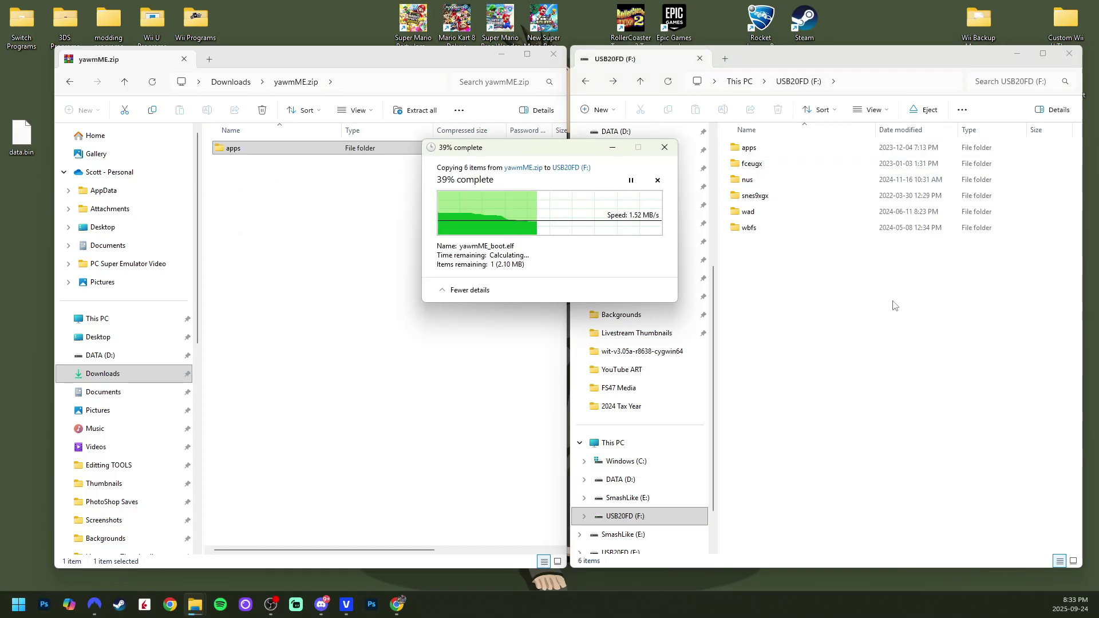
# Delete yawmME.zip from Downloads and go back to the browser
pyautogui.click(69, 84)
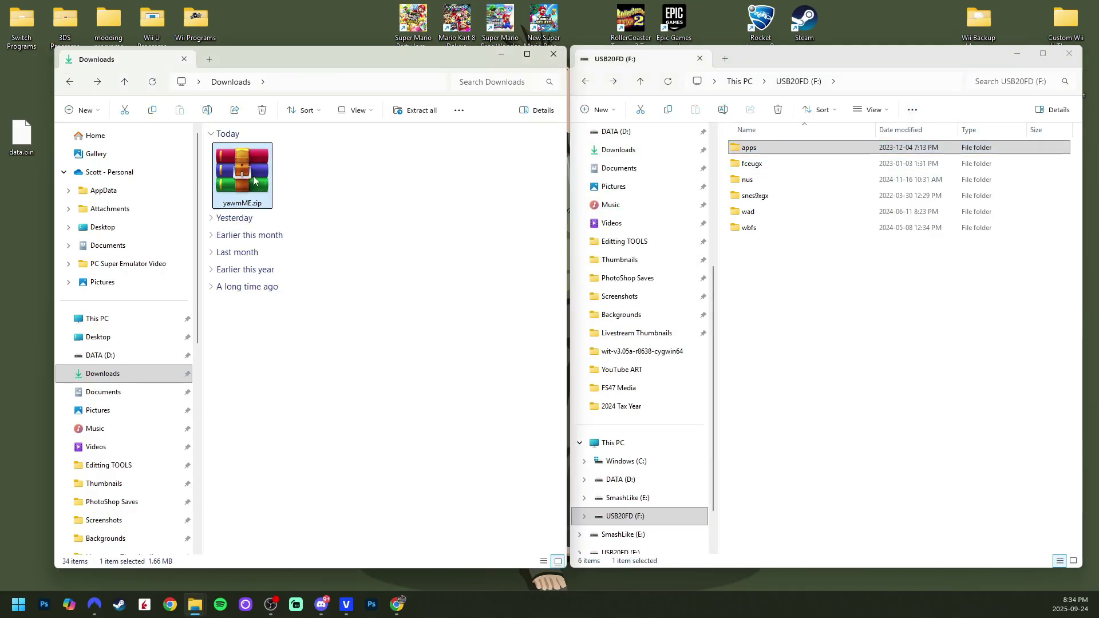
pyautogui.press('Delete')
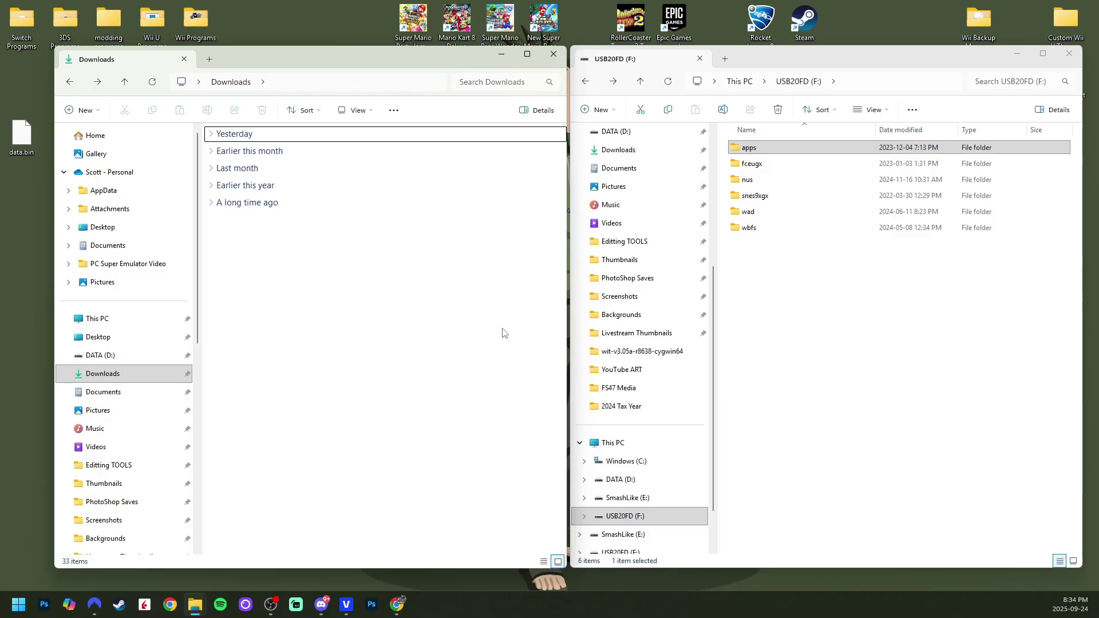
pyautogui.hotkey('alt', 'Tab')
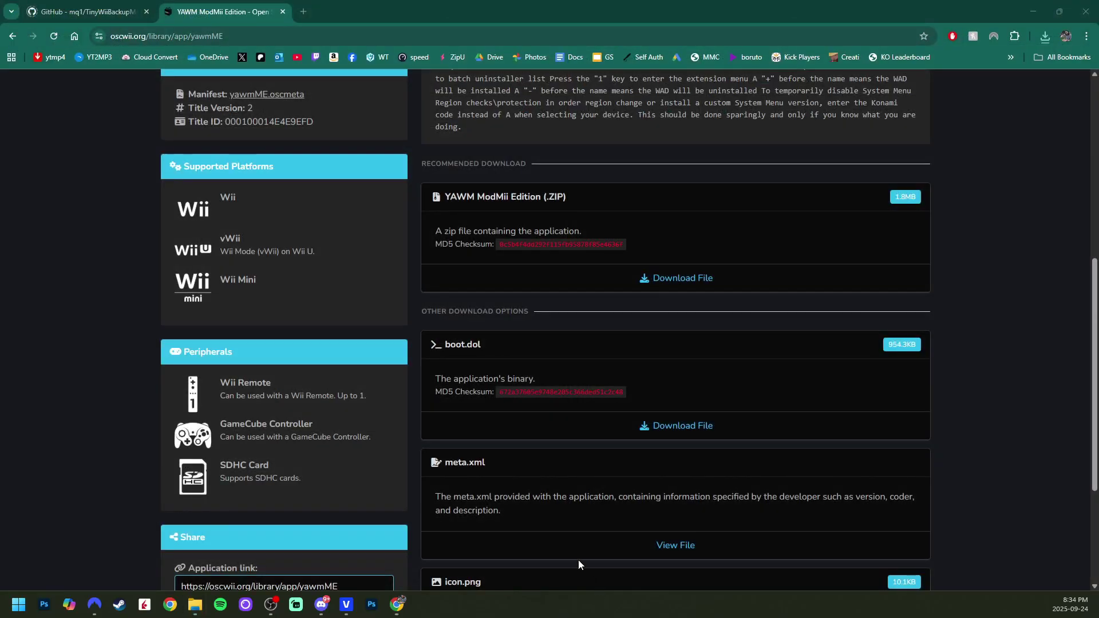
# Download TinyWiiBackupManager_2.5.0_x64-win-portable.zip from the GitHub v2.5.0 release, then close Chrome
pyautogui.click(119, 13)
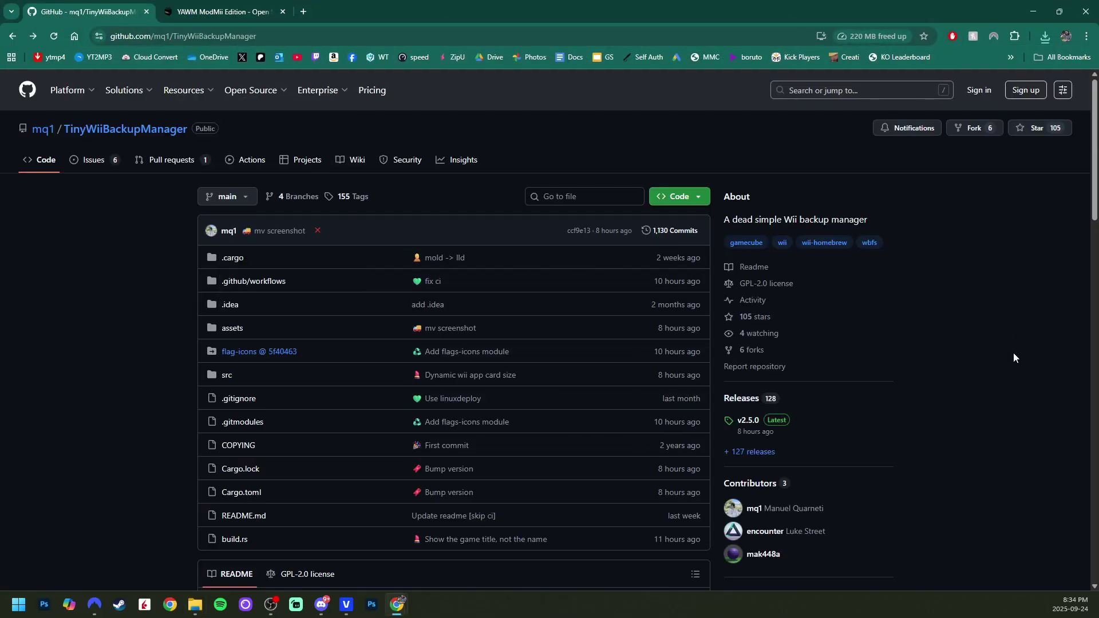
pyautogui.scroll(-4, 1013, 353)
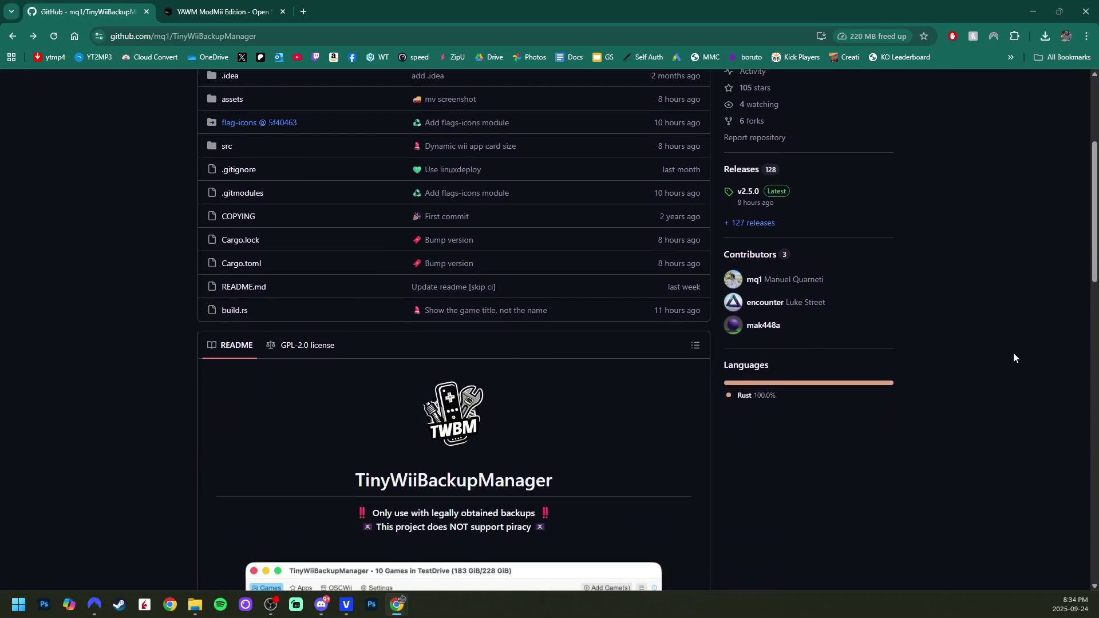
pyautogui.scroll(3, 1013, 353)
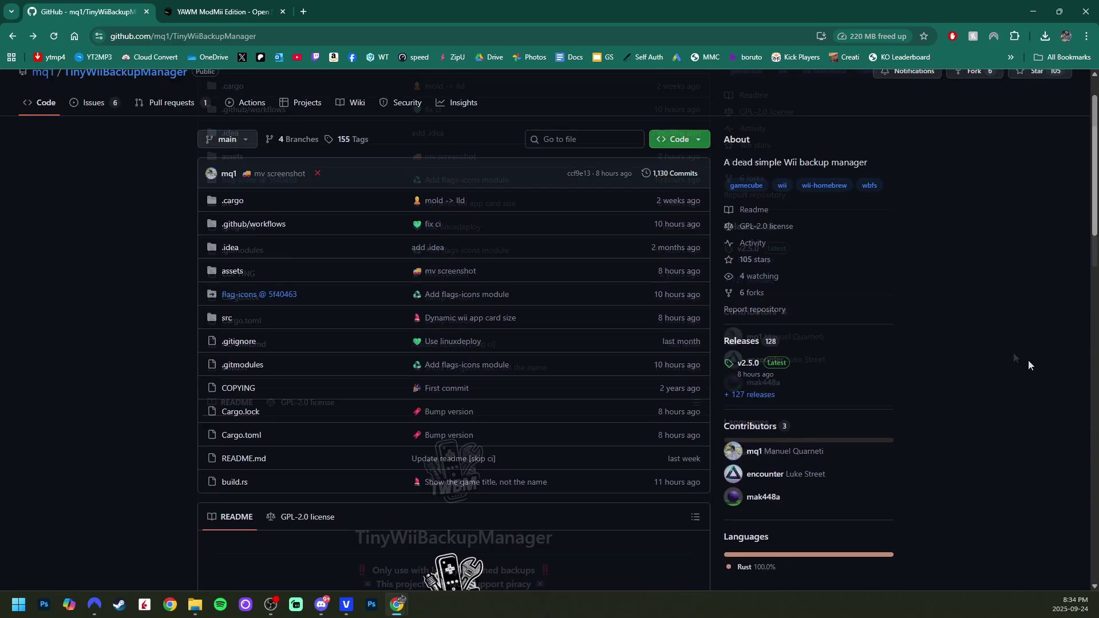
pyautogui.click(747, 364)
pyautogui.scroll(-6, 610, 356)
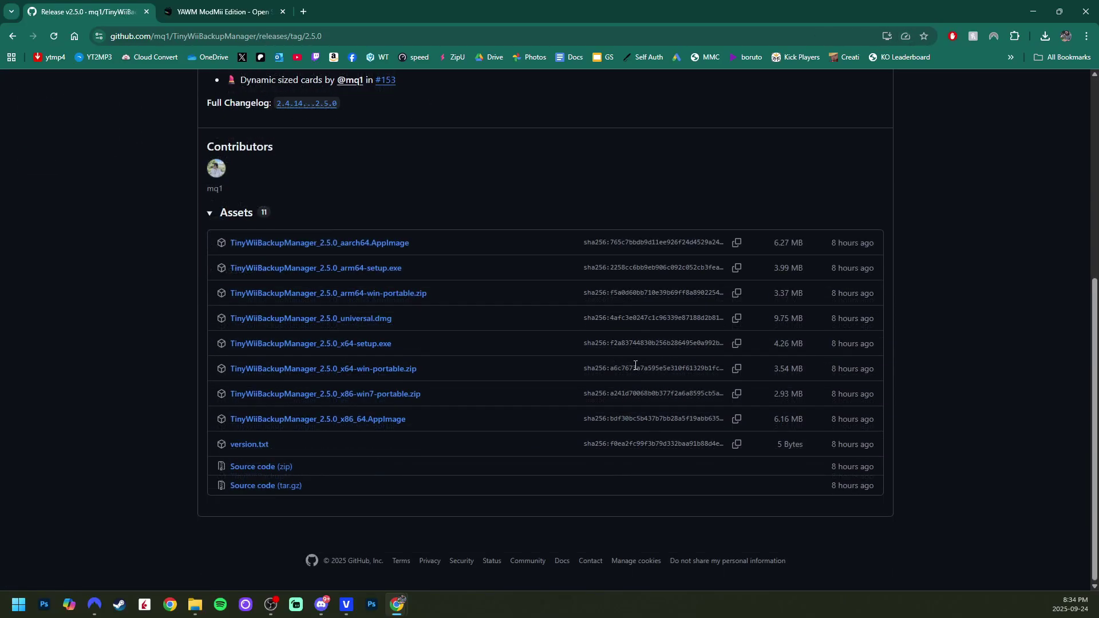
pyautogui.click(376, 373)
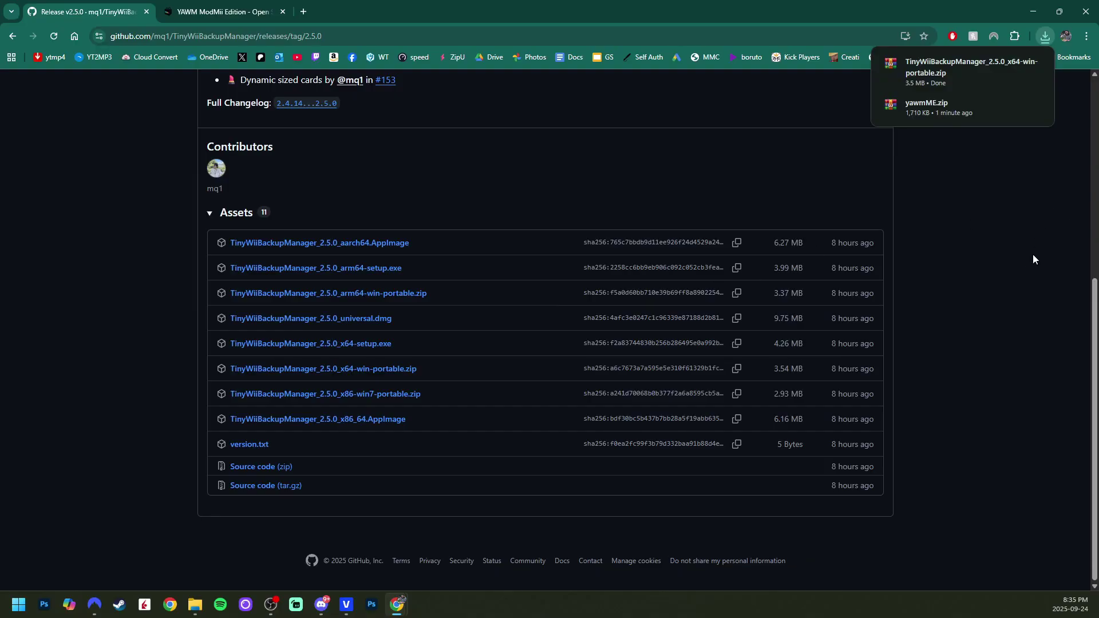
pyautogui.click(1084, 6)
# Extract the TinyWiiBackupManager zip to its own folder with 7-Zip and launch the application
pyautogui.click(254, 182)
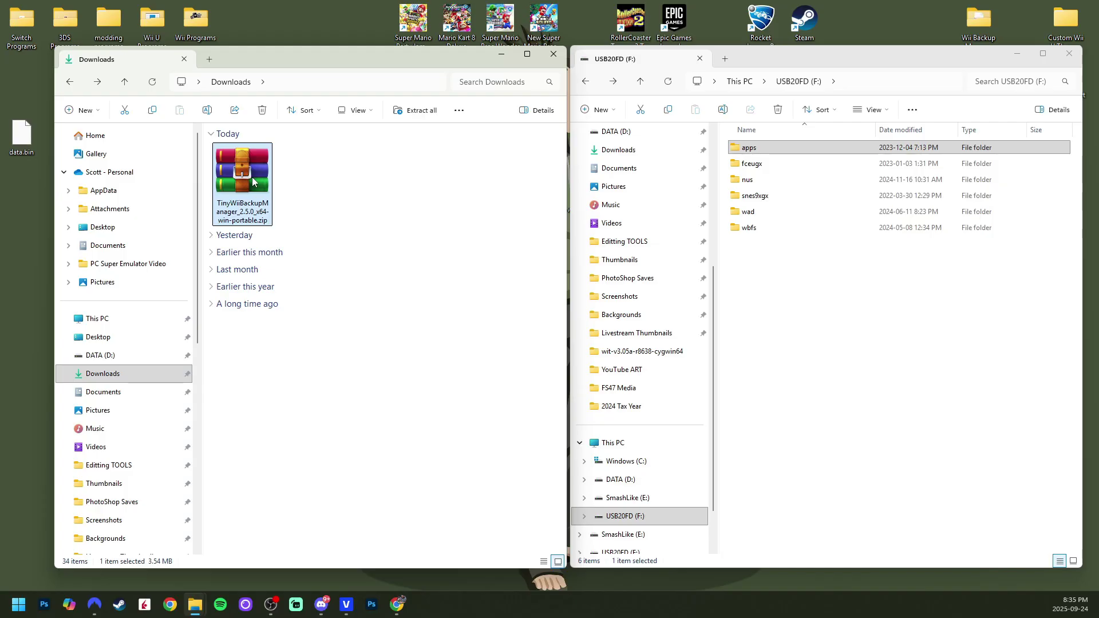
pyautogui.rightClick(254, 182)
pyautogui.click(313, 447)
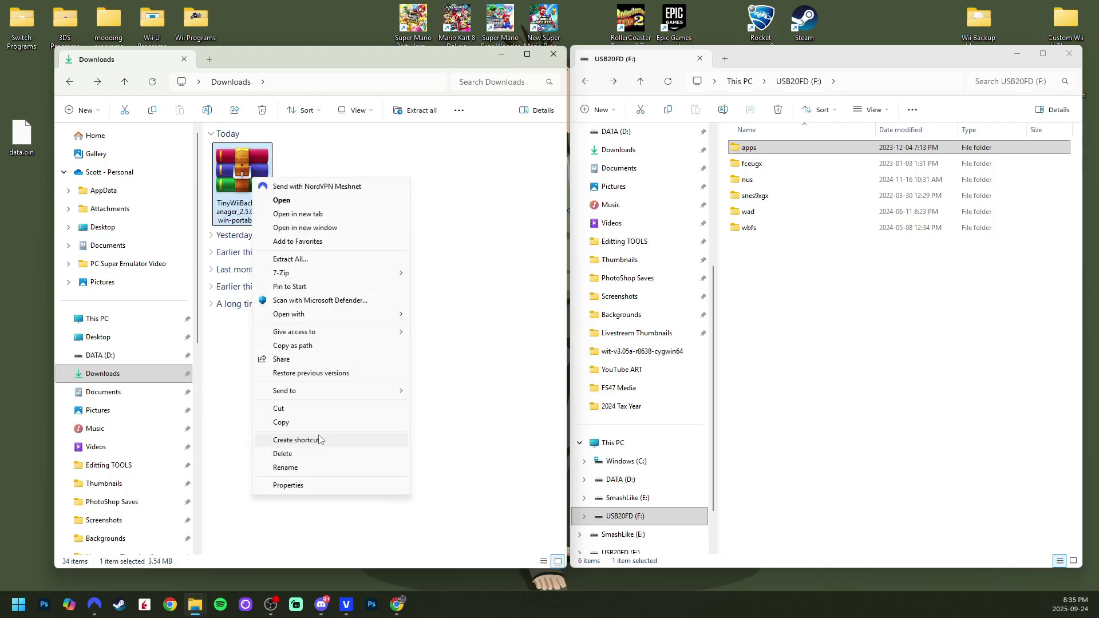
pyautogui.moveTo(320, 273)
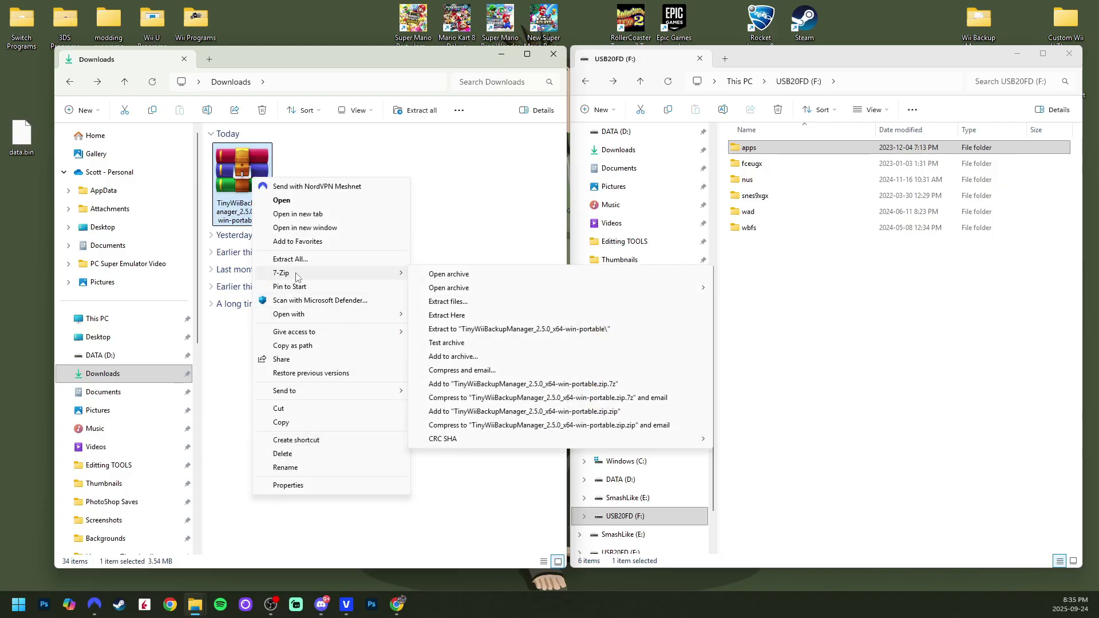
pyautogui.click(458, 330)
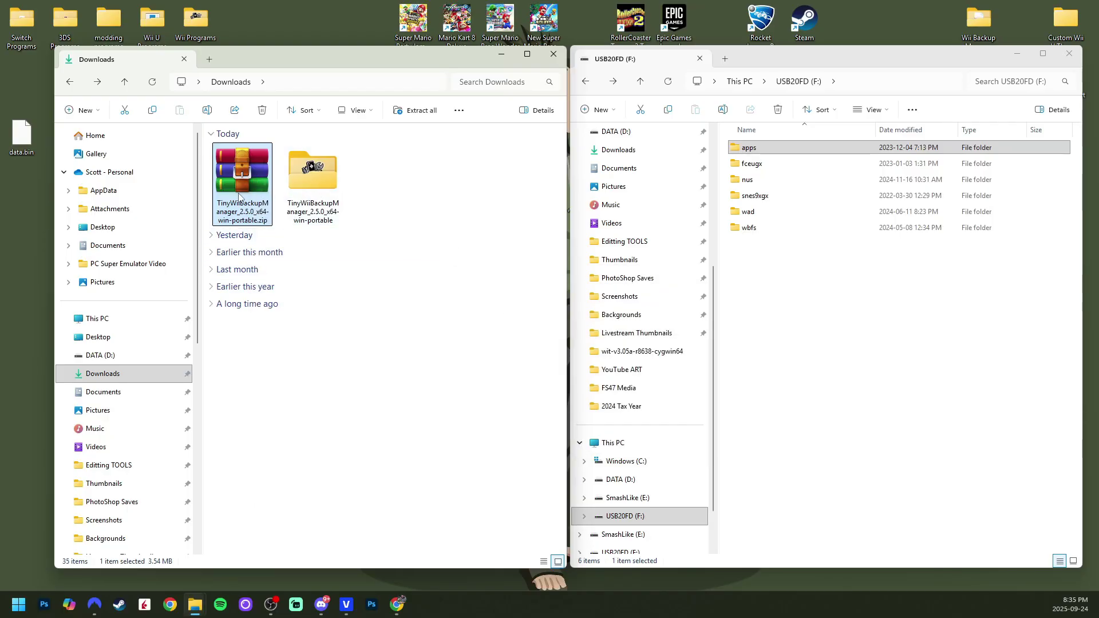
pyautogui.doubleClick(302, 197)
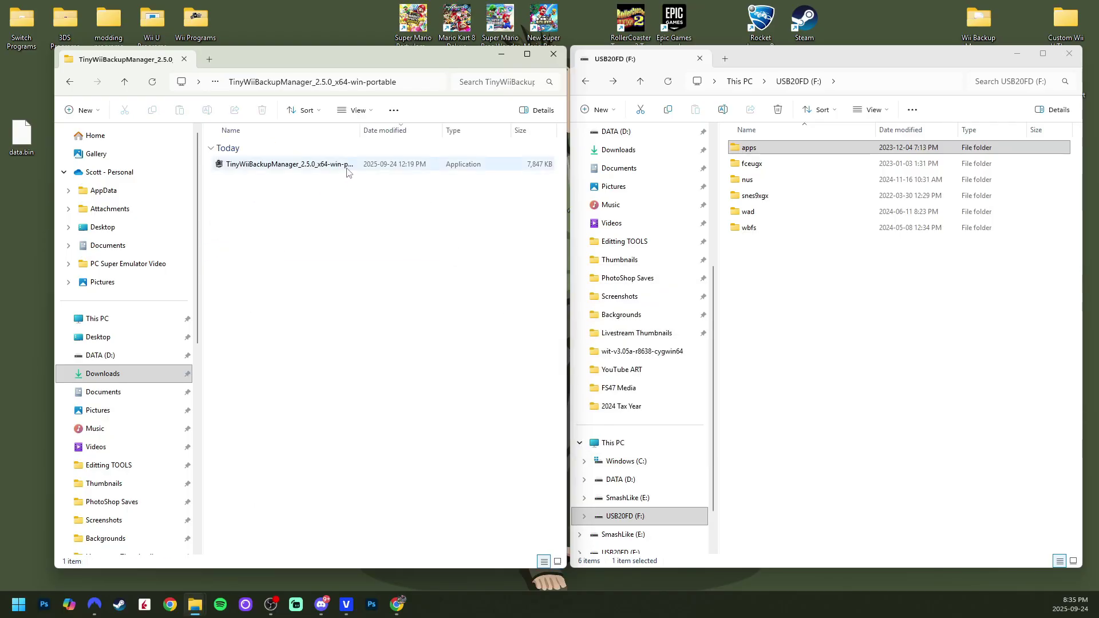
pyautogui.click(319, 167)
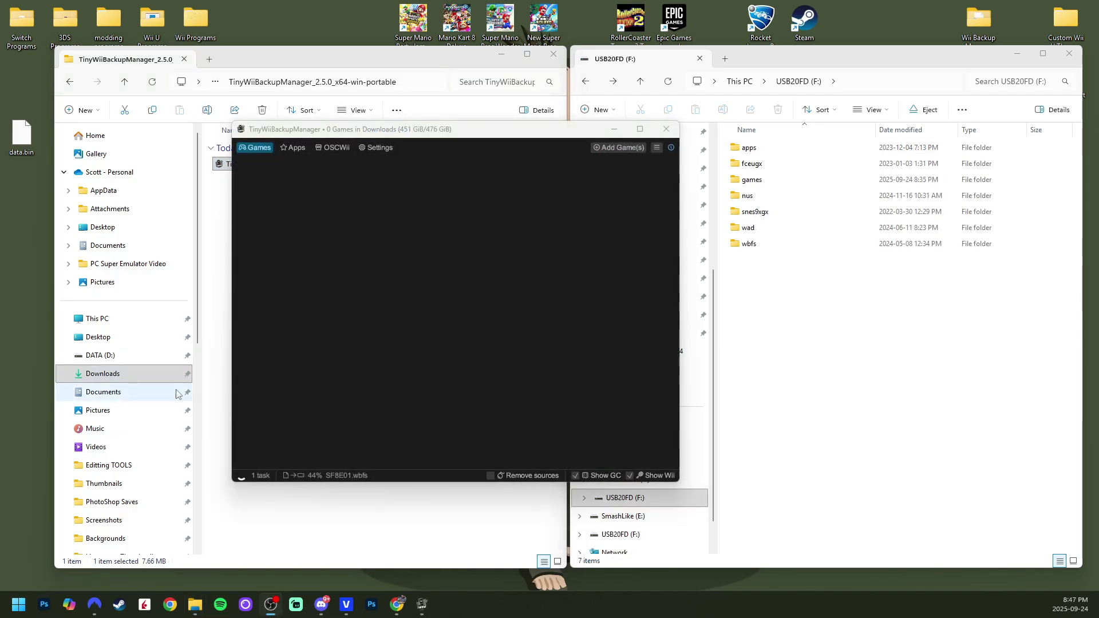
# Check the wbfs folder on F: after the SF8E01.wbfs copy, then choose Select New Base Directory in the manager
pyautogui.click(446, 283)
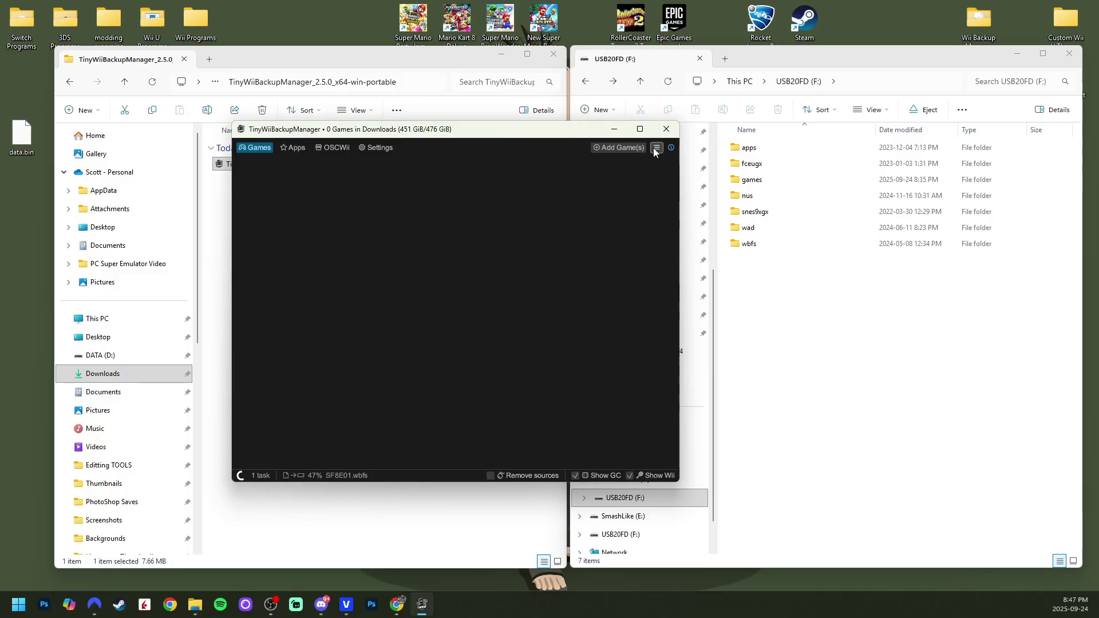
pyautogui.click(792, 314)
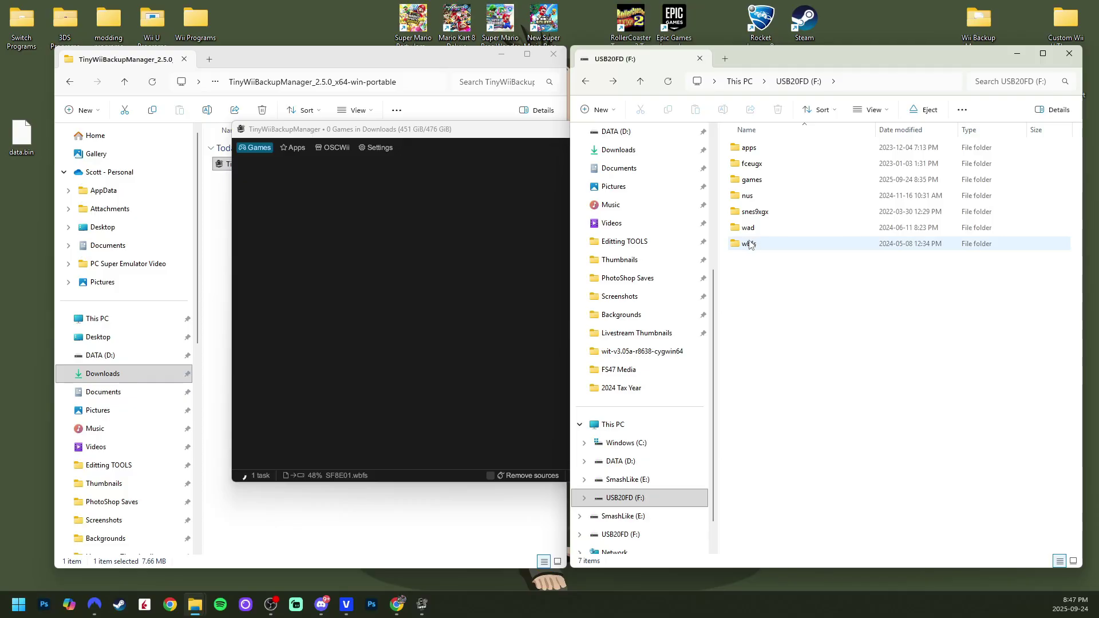
pyautogui.doubleClick(780, 249)
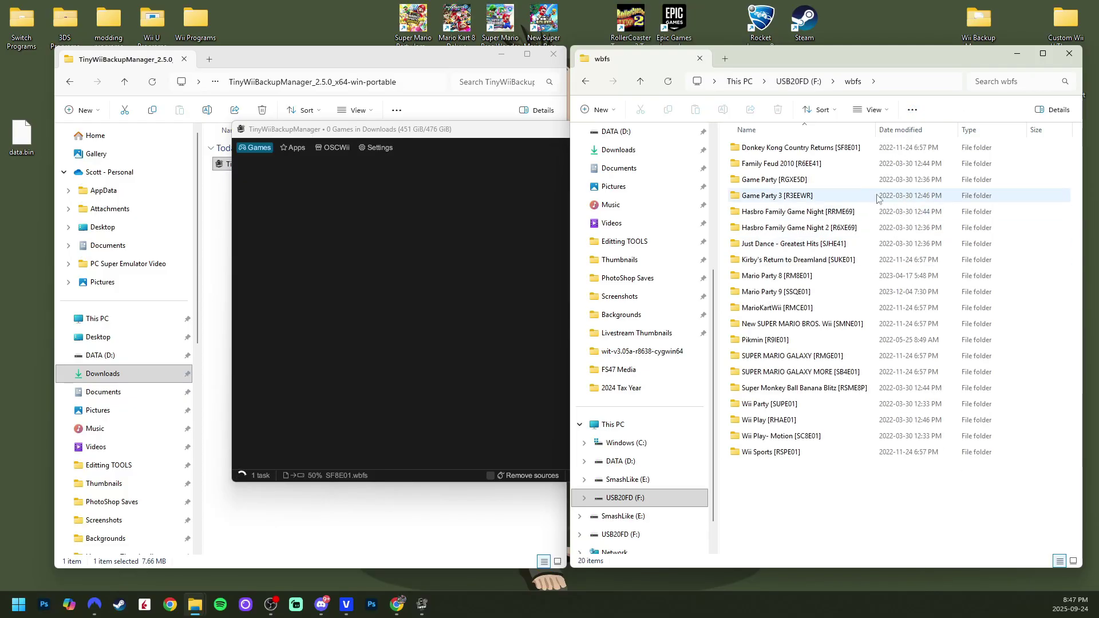
pyautogui.click(585, 80)
pyautogui.click(804, 334)
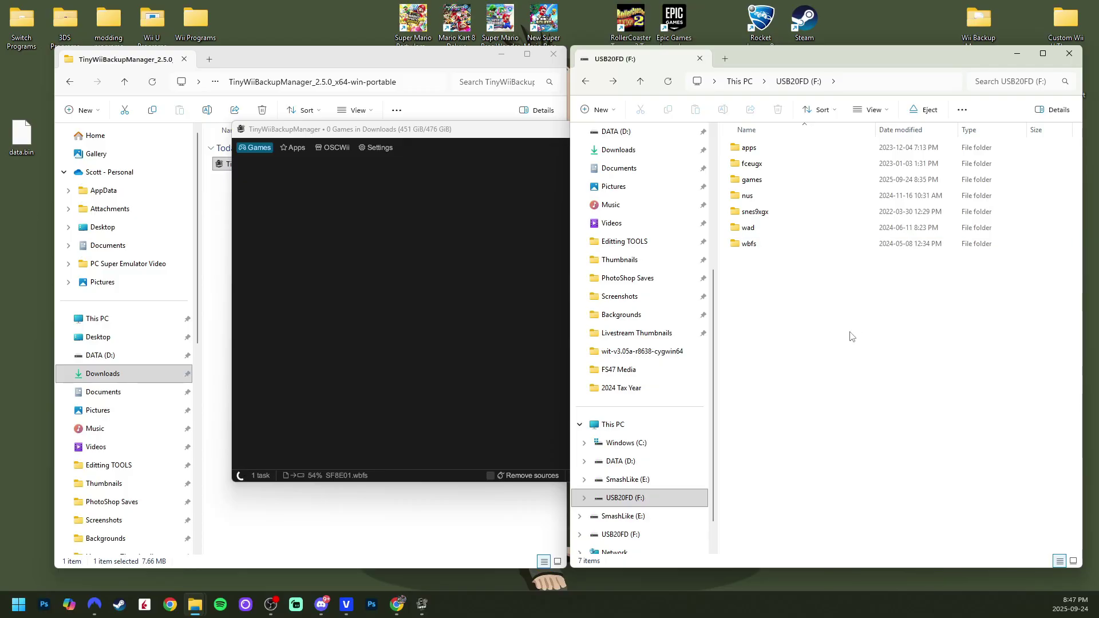
pyautogui.click(756, 249)
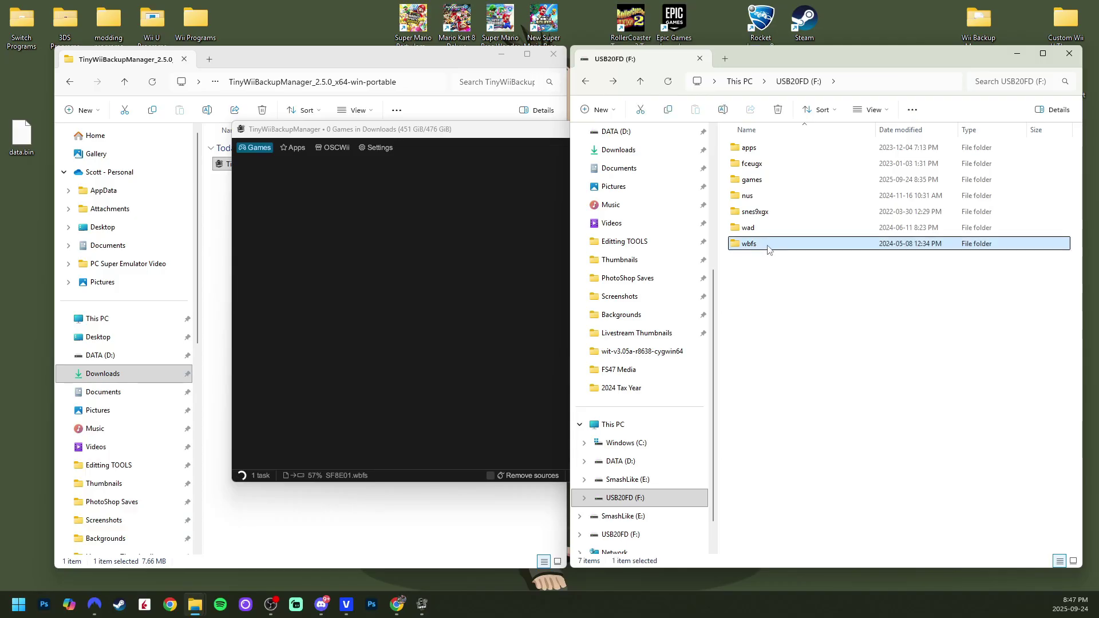
pyautogui.click(789, 311)
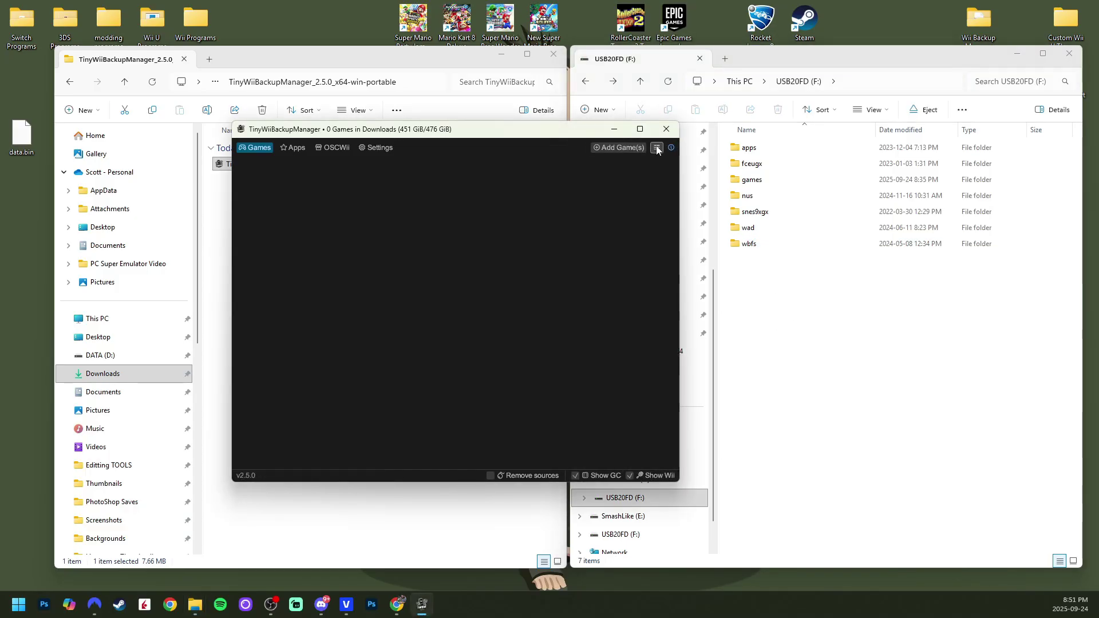
pyautogui.click(656, 146)
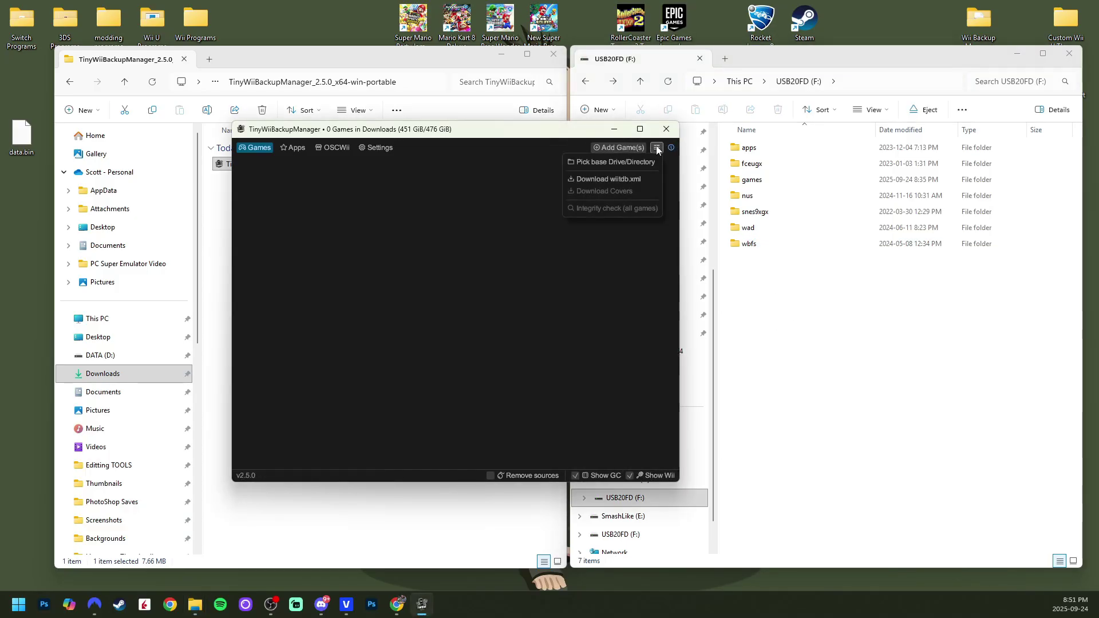
pyautogui.click(617, 162)
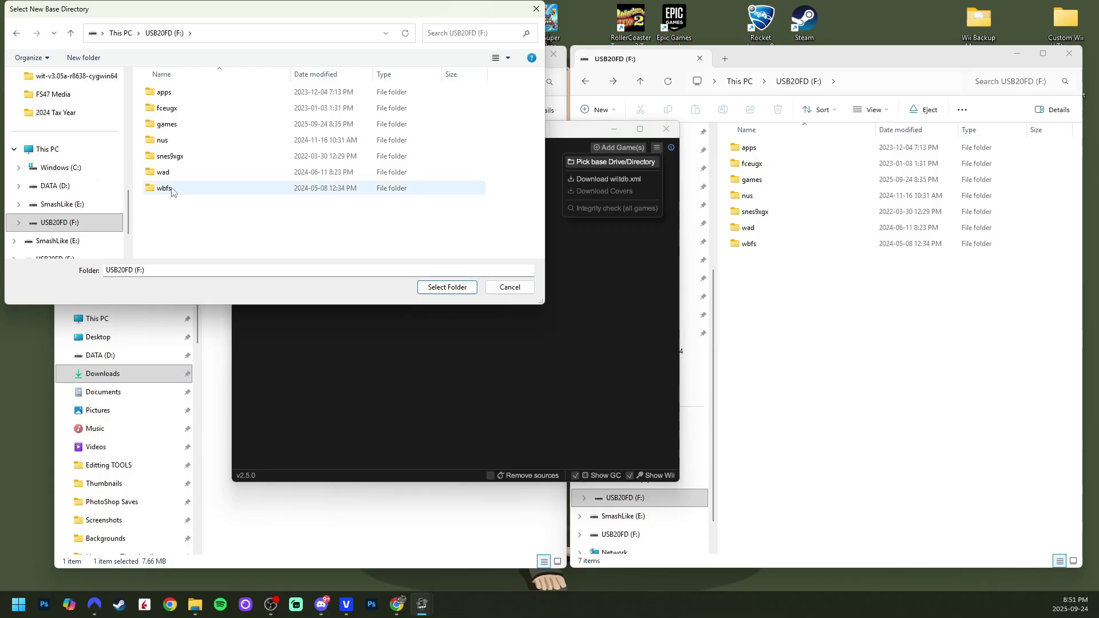
# Set the USB20FD (F:) drive as base directory so the manager lists its 20 games
pyautogui.click(171, 189)
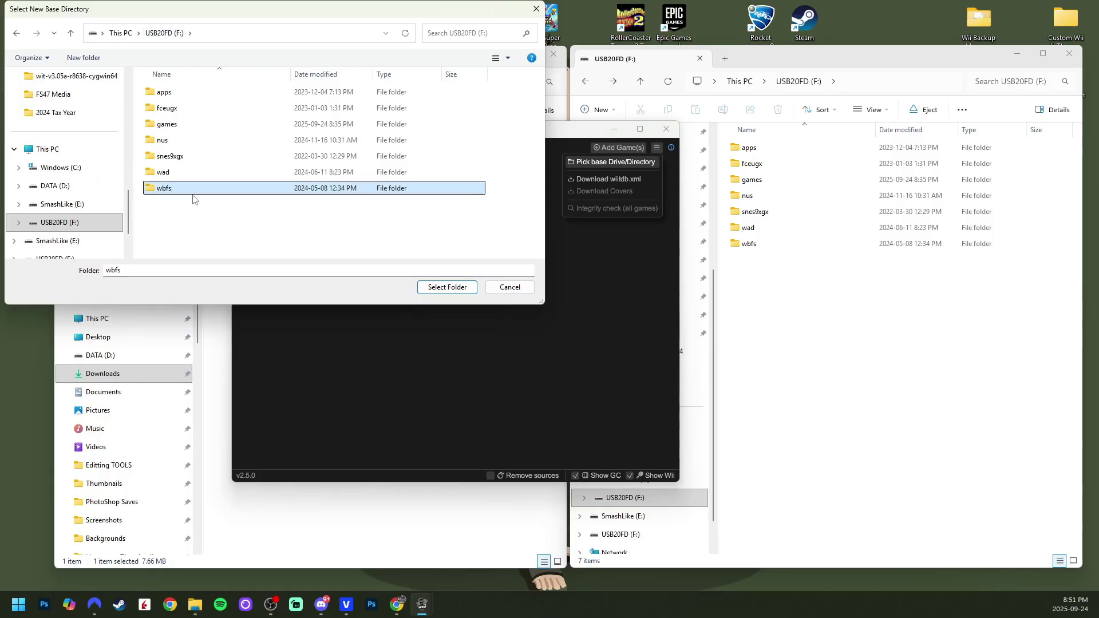
pyautogui.click(458, 291)
pyautogui.scroll(-4, 483, 304)
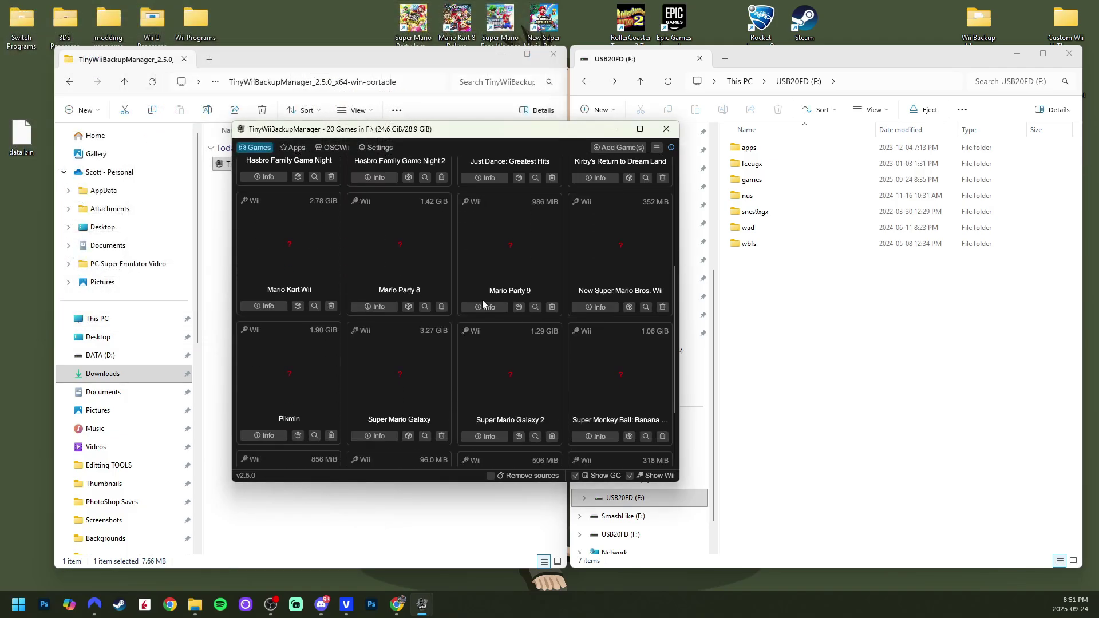
pyautogui.scroll(-2, 483, 304)
pyautogui.scroll(6, 506, 359)
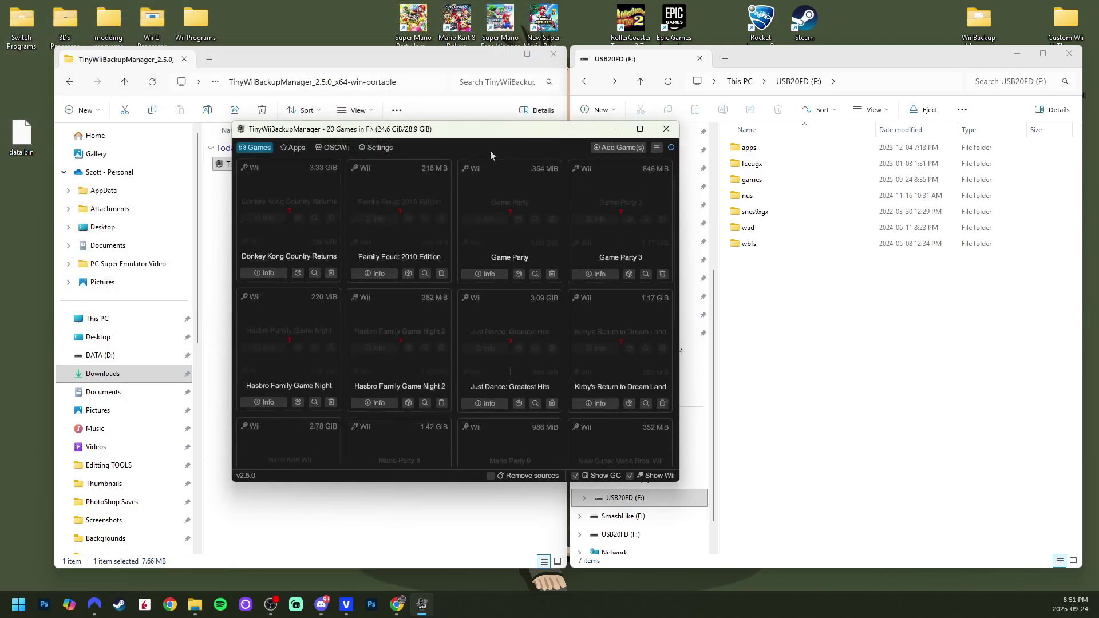
# Cancel a first Add Game(s) attempt from Desktop and reopen the disc-file picker on F:\wbfs
pyautogui.click(612, 148)
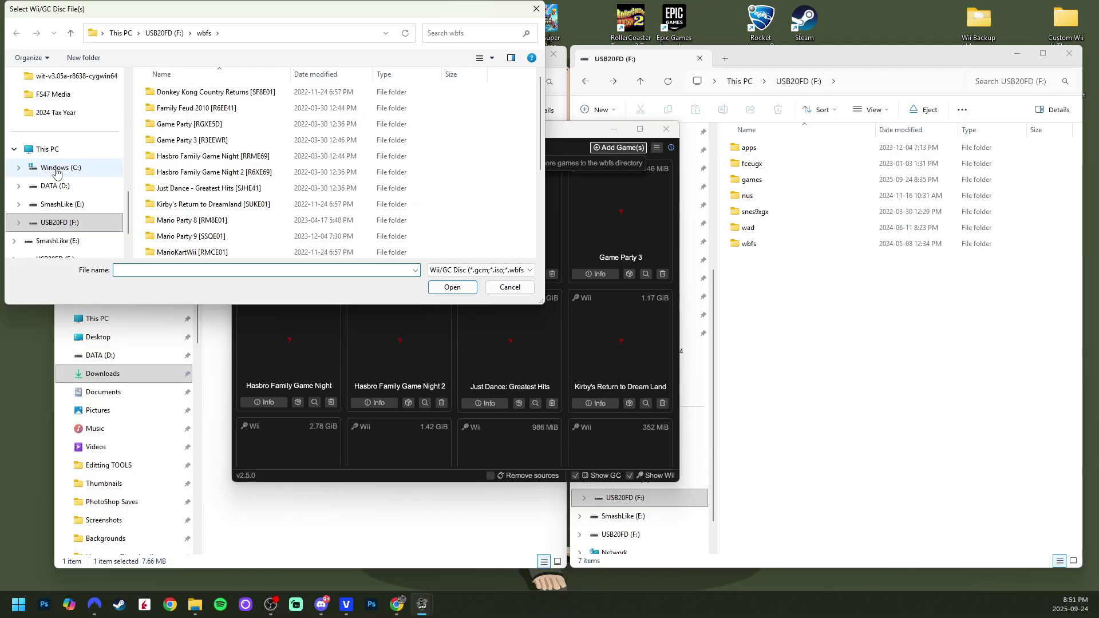
pyautogui.scroll(5, 56, 172)
pyautogui.click(51, 204)
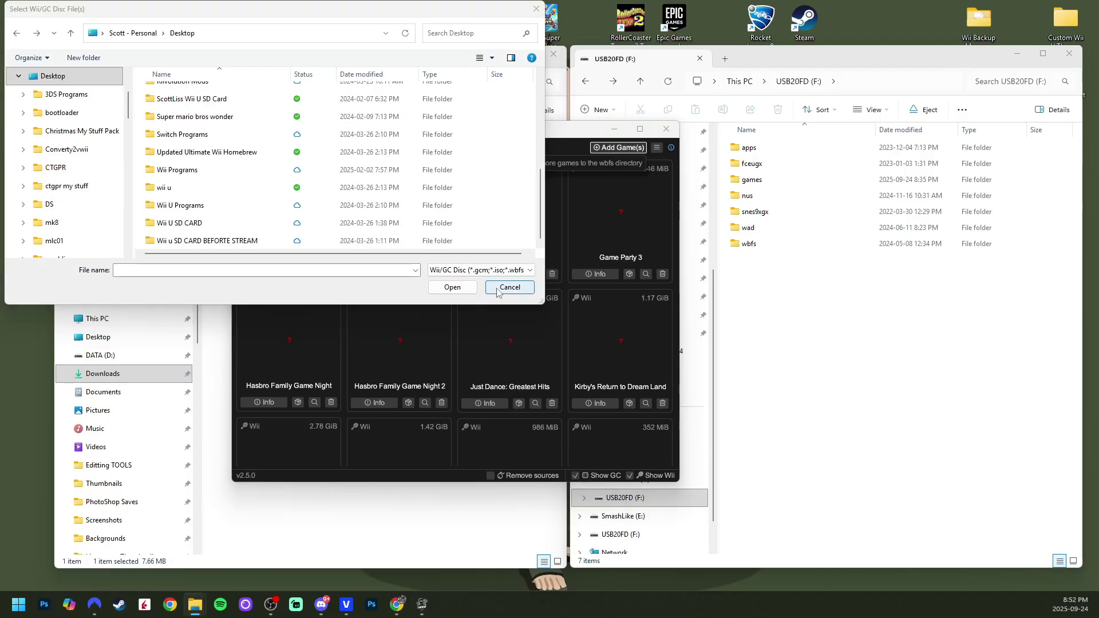
pyautogui.click(498, 288)
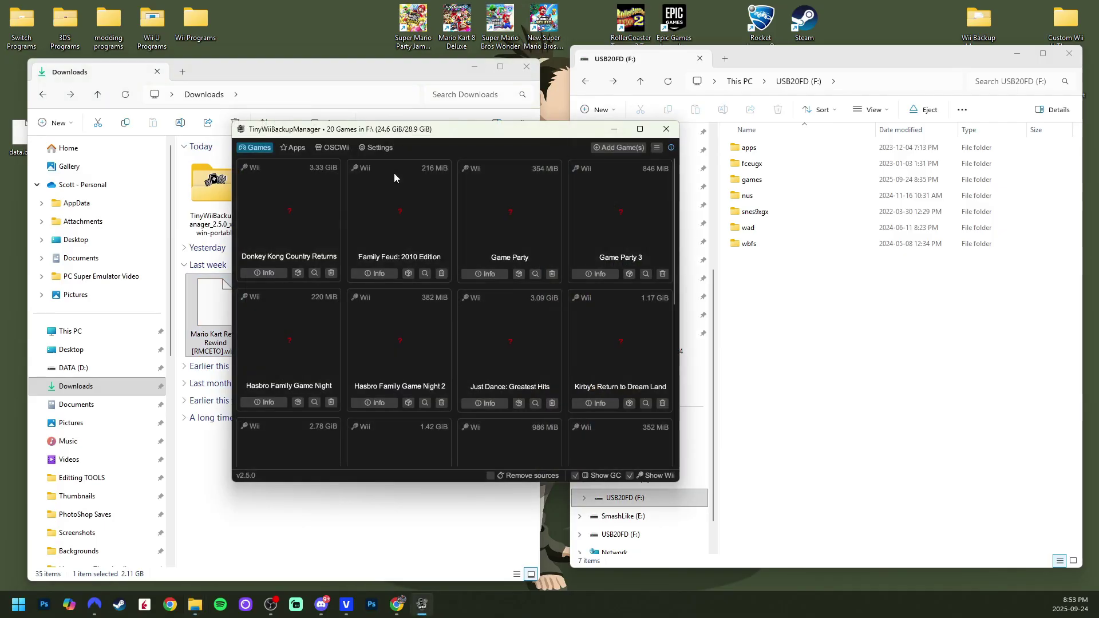
pyautogui.click(602, 149)
# Copy Mario Kart Retro Rewind [RMCETO].wbfs from Downloads onto the USB drive's game library
pyautogui.scroll(5, 63, 172)
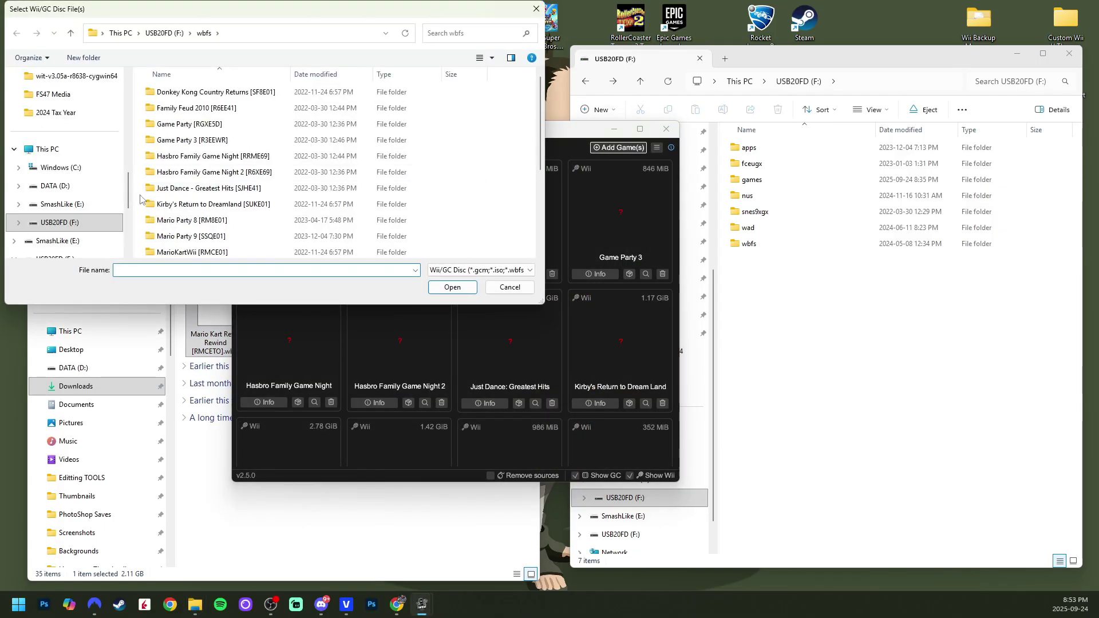
pyautogui.click(53, 149)
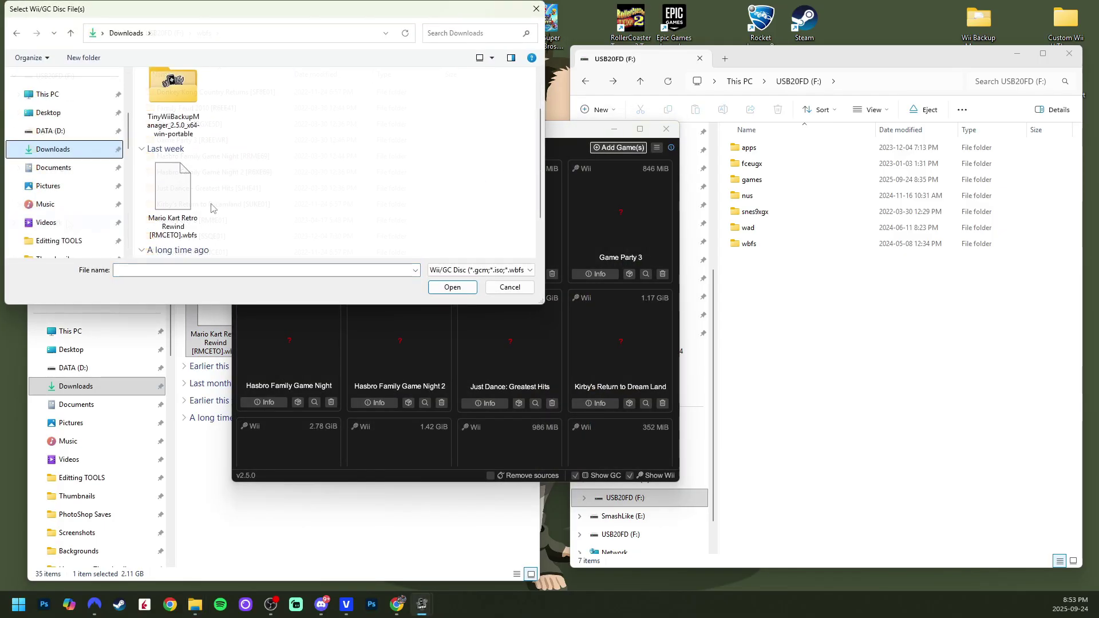
pyautogui.click(174, 202)
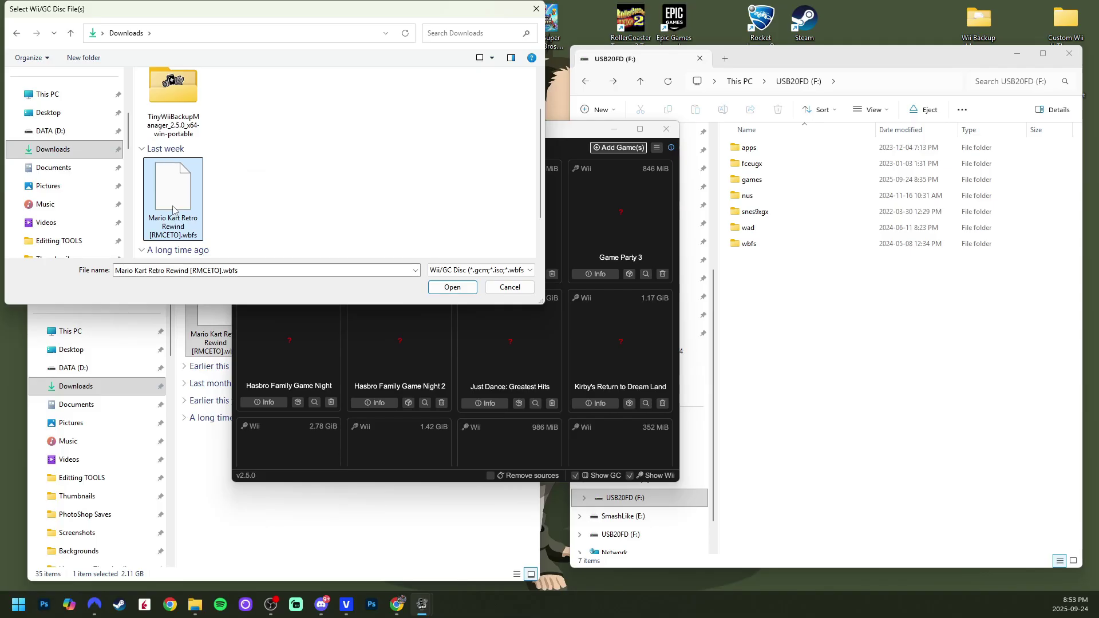
pyautogui.click(452, 287)
pyautogui.scroll(-5, 416, 269)
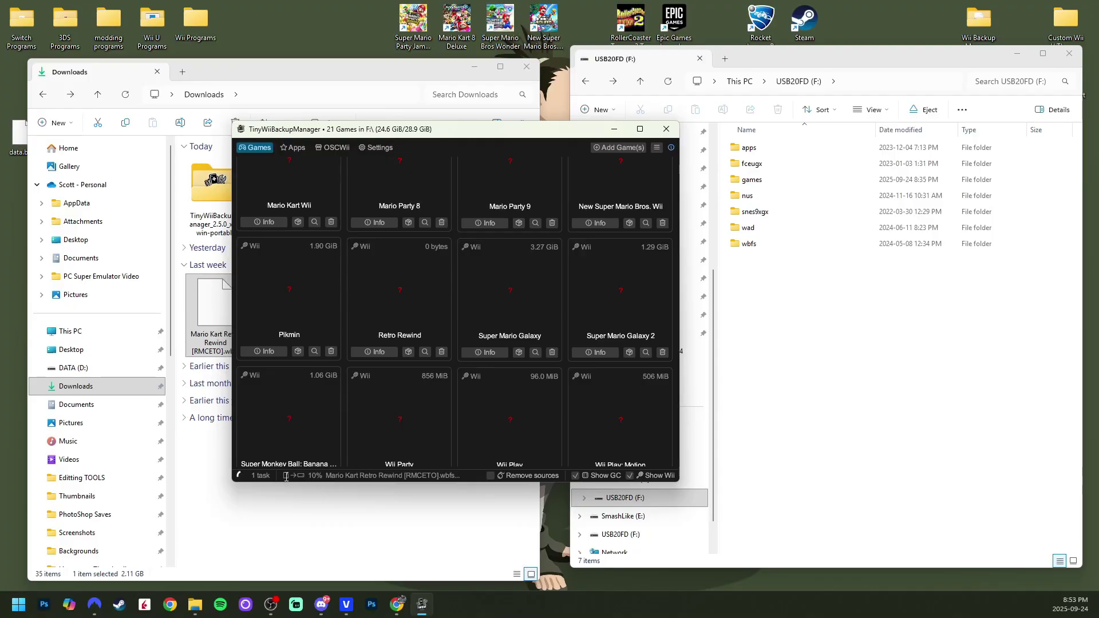
pyautogui.moveTo(309, 477); pyautogui.dragTo(334, 477)
pyautogui.click(357, 478)
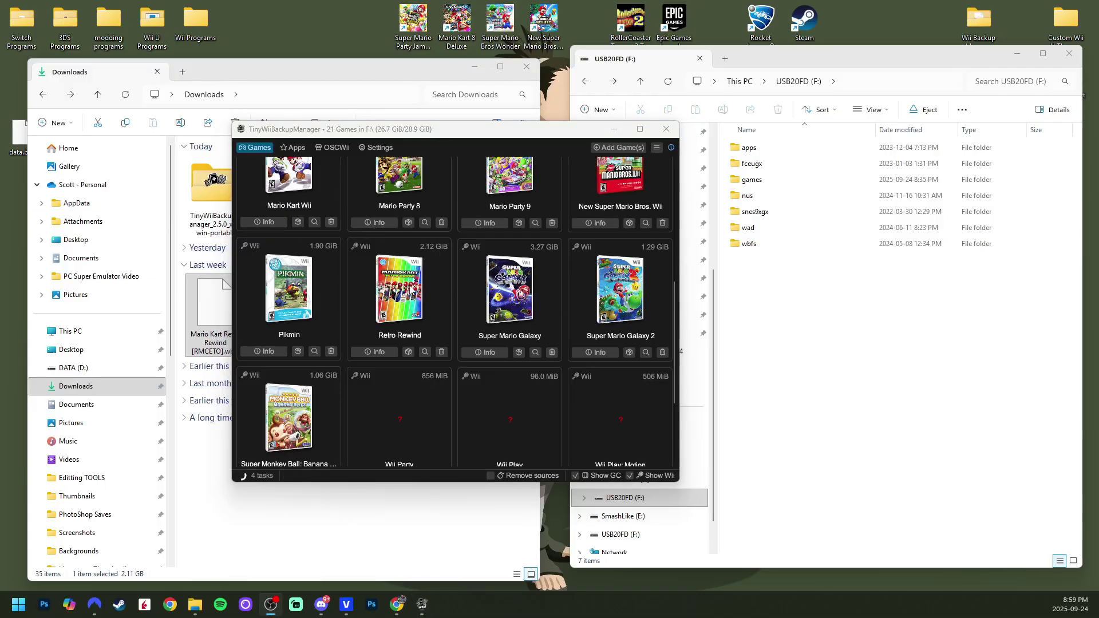
pyautogui.click(809, 315)
pyautogui.doubleClick(767, 244)
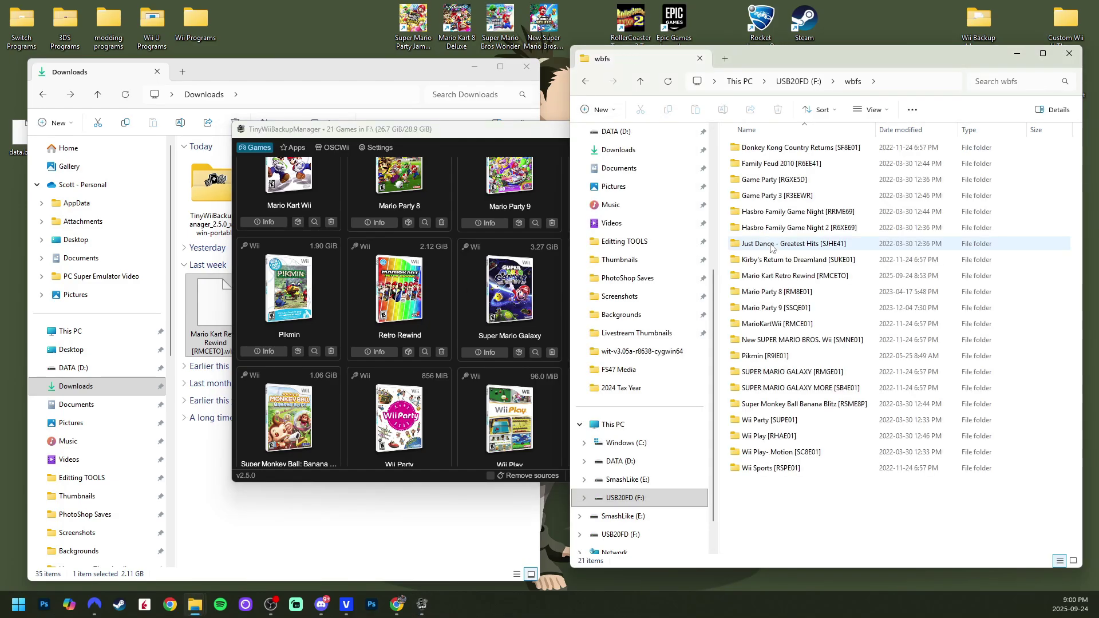
pyautogui.doubleClick(790, 276)
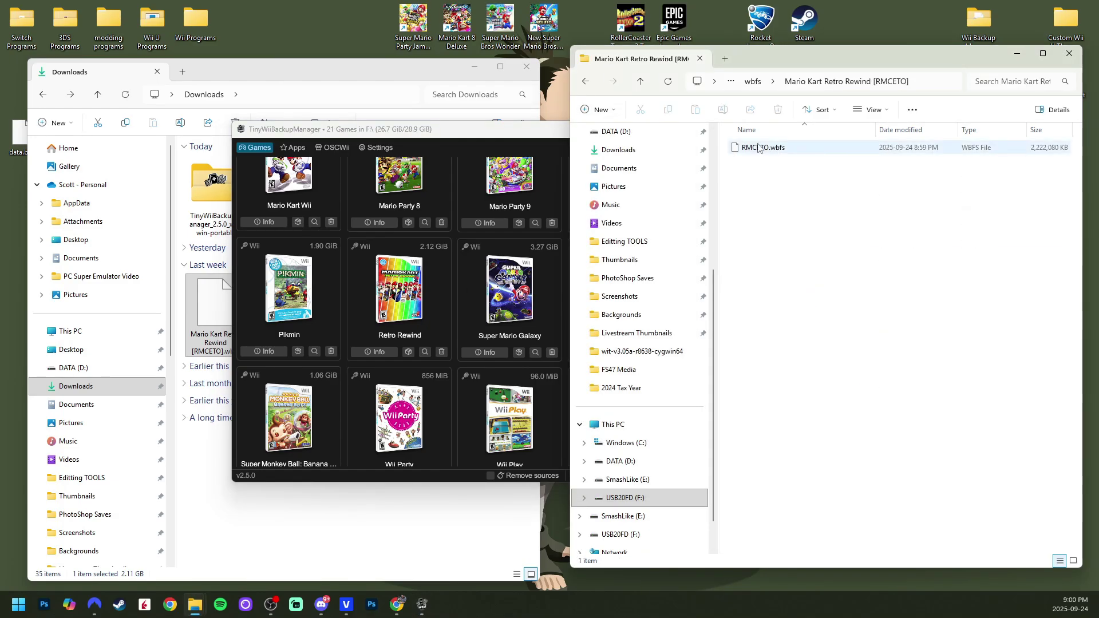
pyautogui.click(586, 81)
pyautogui.click(587, 82)
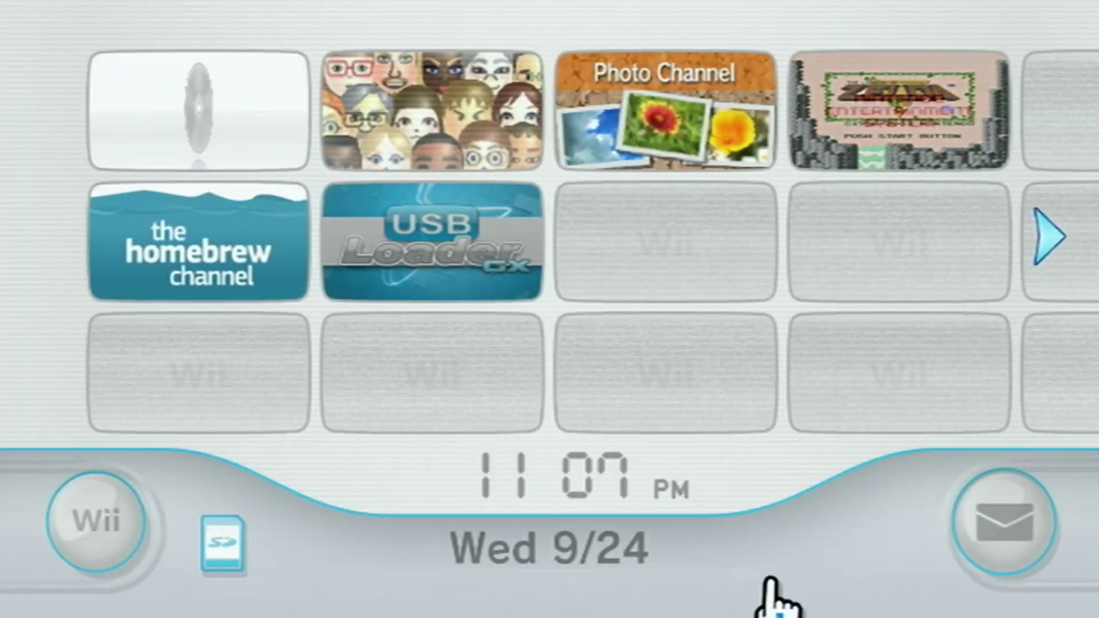
# Launch YAWM ModMii Edition from the Homebrew Channel using USB Mass Storage Device as source
pyautogui.click(262, 240)
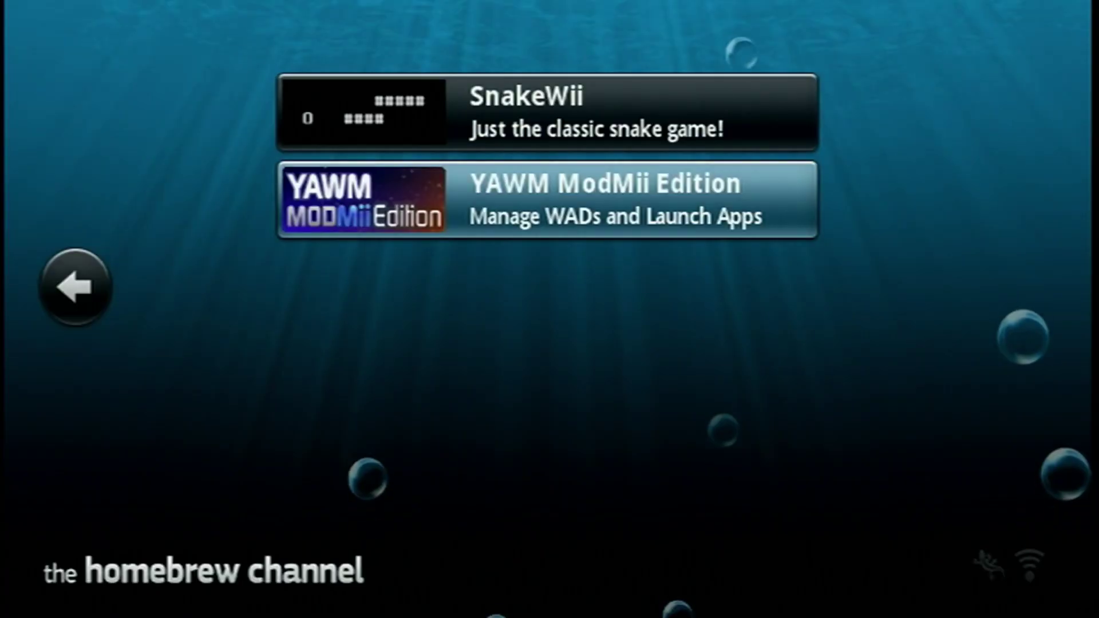
pyautogui.press('Return')
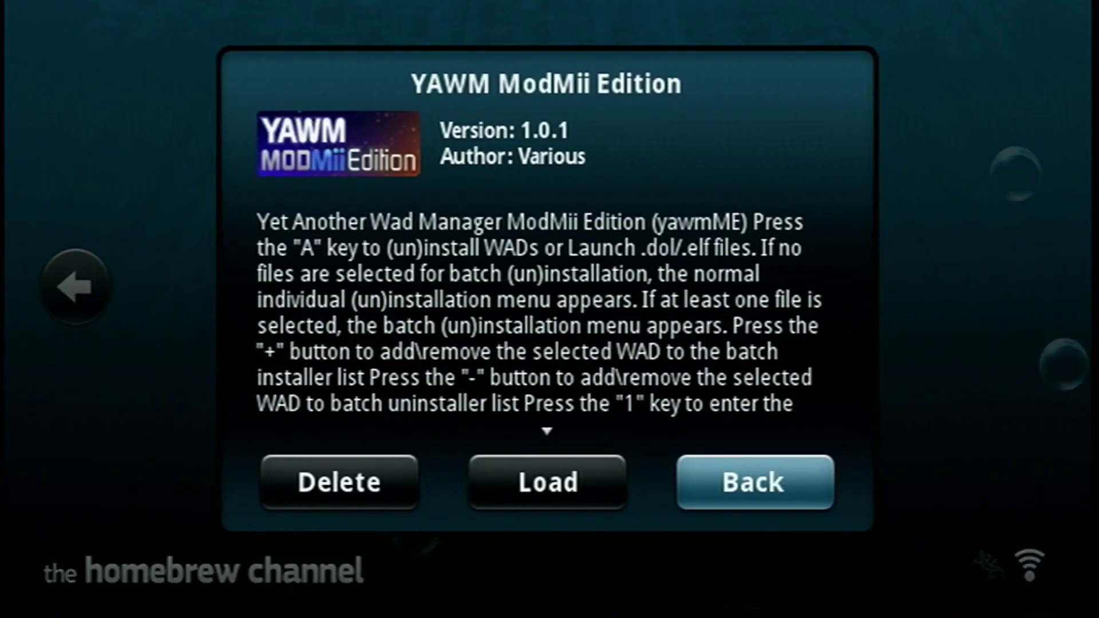
pyautogui.press('Left')
pyautogui.press('Escape')
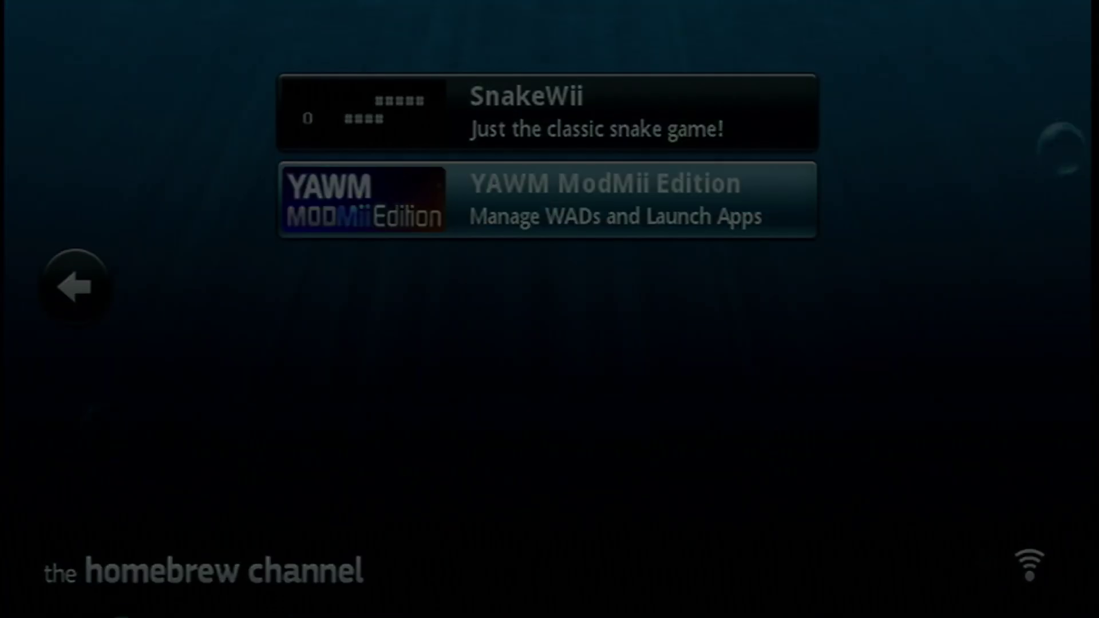
pyautogui.press('Right')
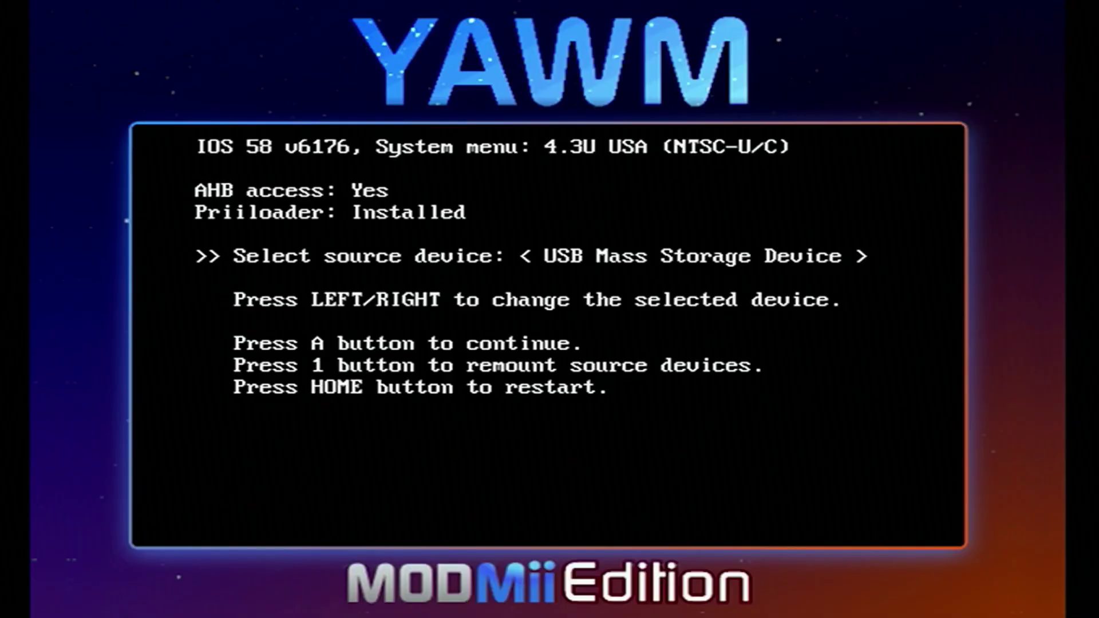
pyautogui.press('Return')
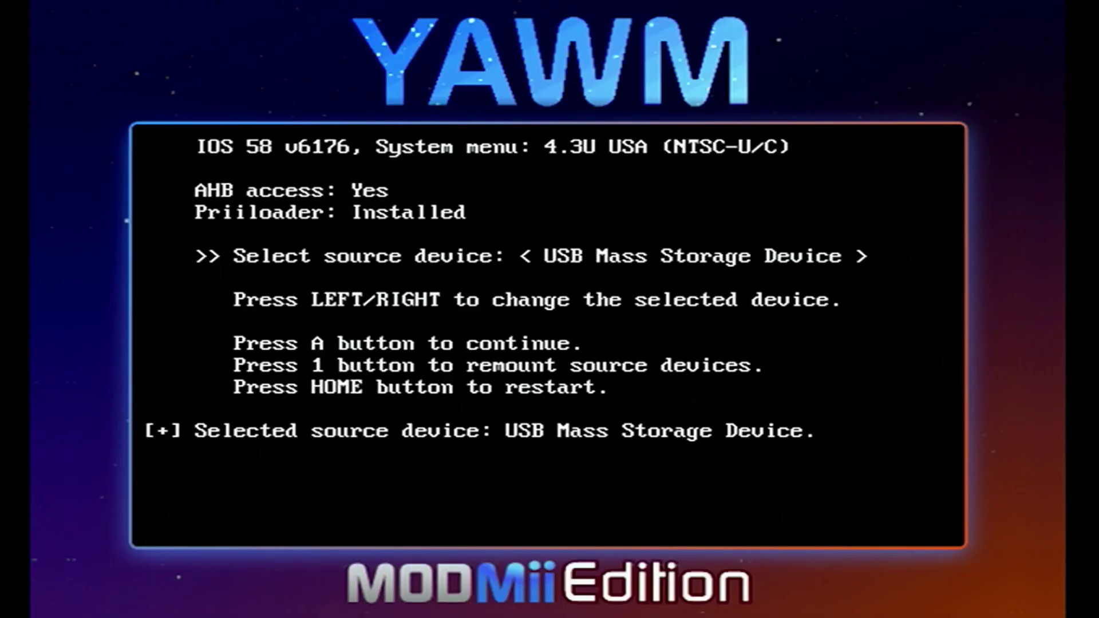
pyautogui.press('Down')
pyautogui.press('Down')
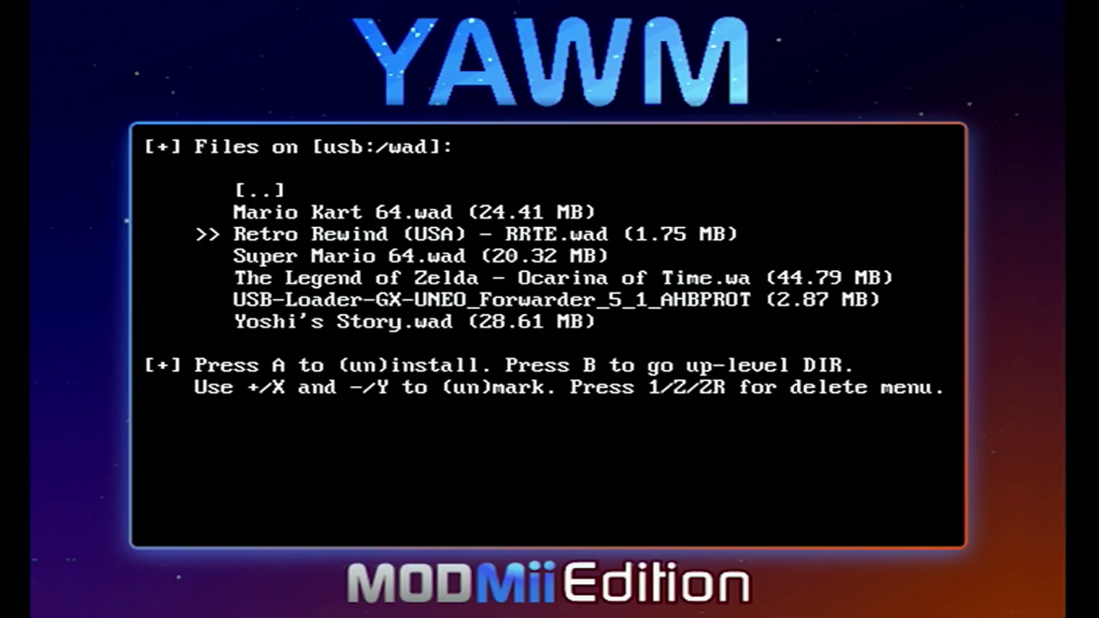
# Install Retro Rewind (USA) - RRTE.wad as a channel, then exit YAWM to the System Menu
pyautogui.press('Return')
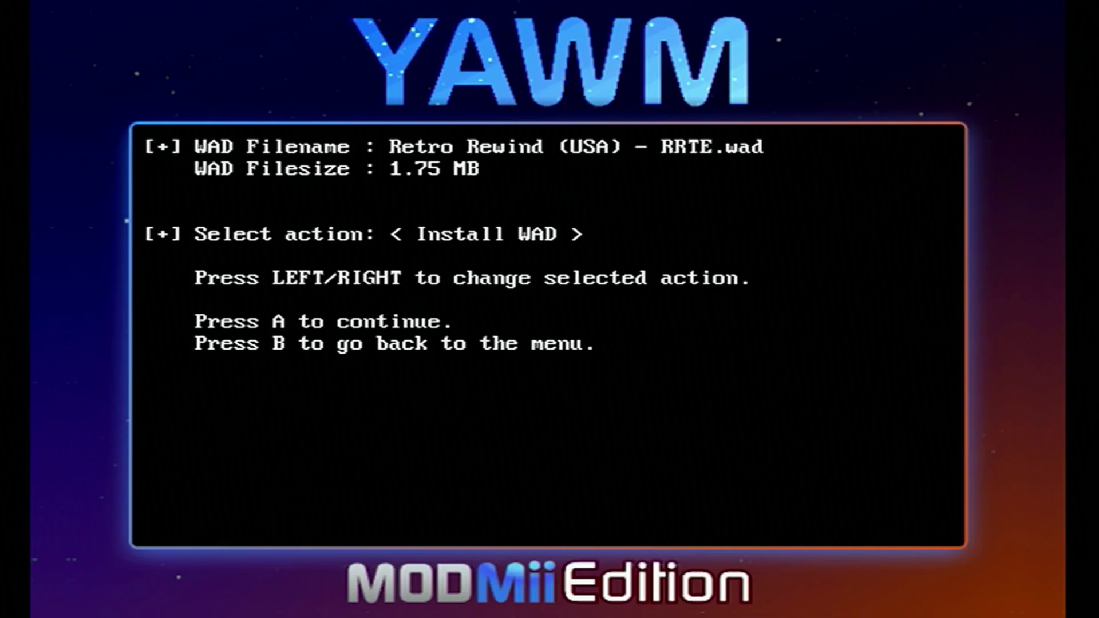
pyautogui.press('Return')
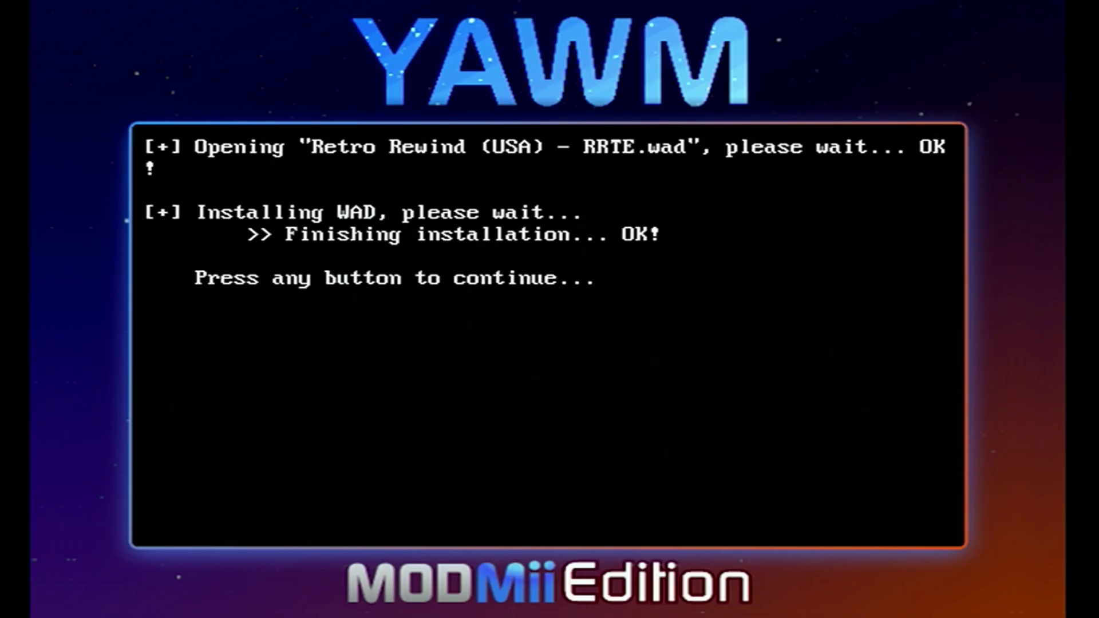
pyautogui.press('Return')
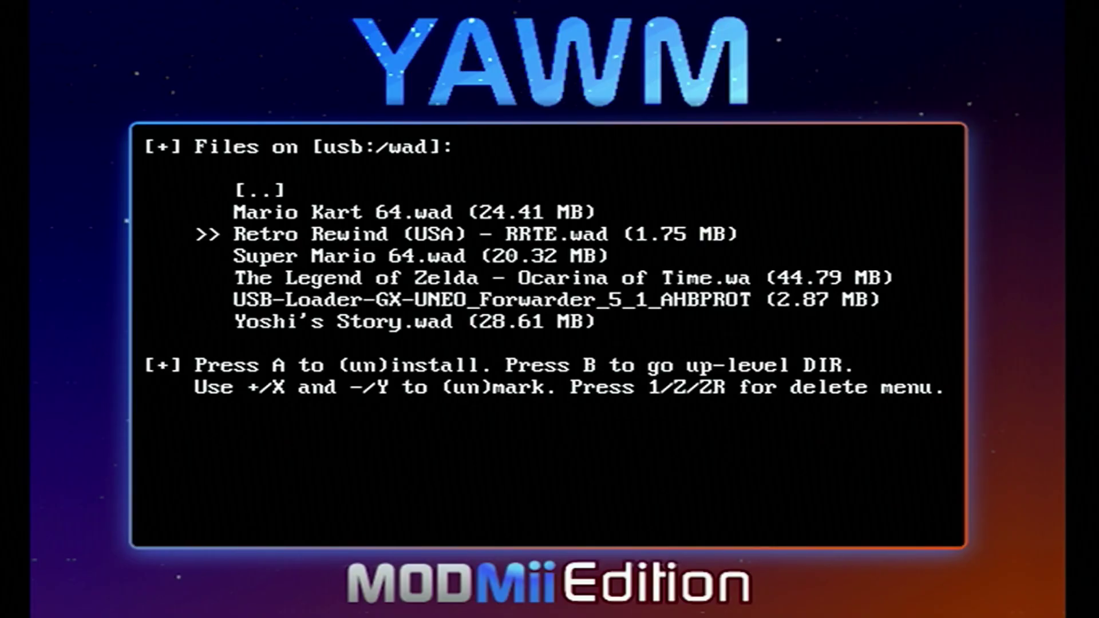
pyautogui.press('Home')
pyautogui.press('Down')
pyautogui.press('Down')
pyautogui.press('Down')
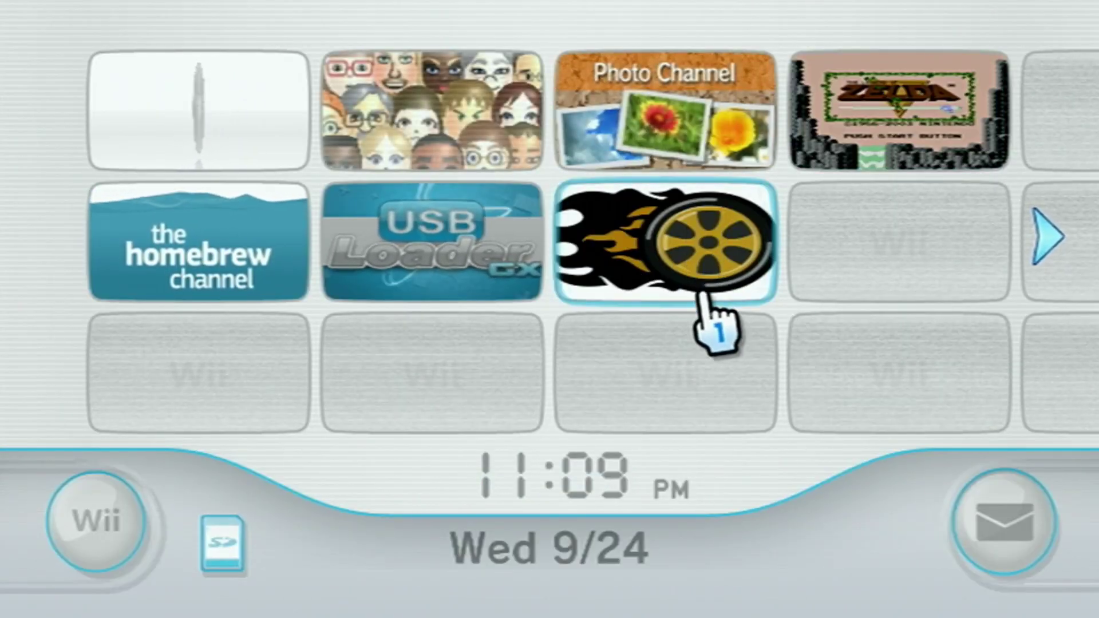
# Start the new Retro Rewind channel from the Wii Menu to boot Mario Kart Retro Rewind
pyautogui.click(708, 251)
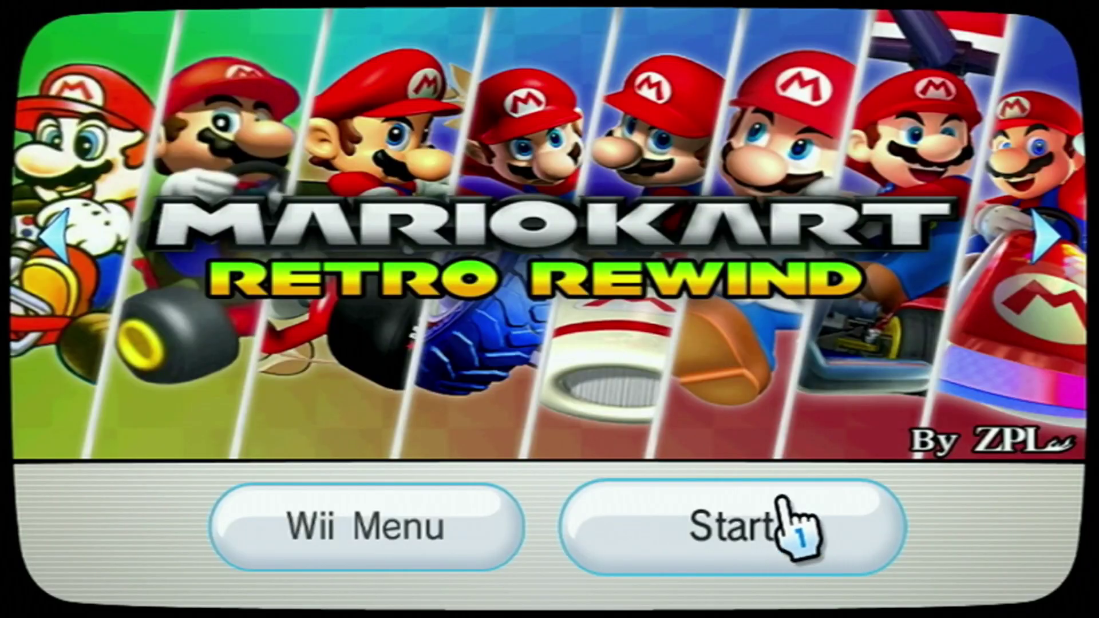
pyautogui.click(780, 502)
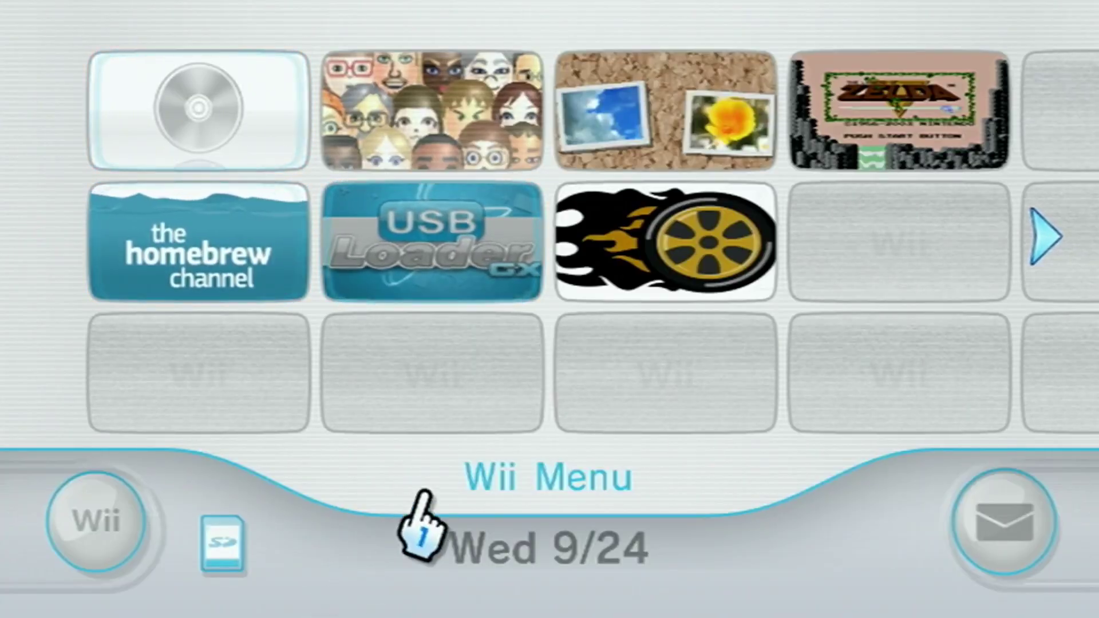
pyautogui.click(710, 281)
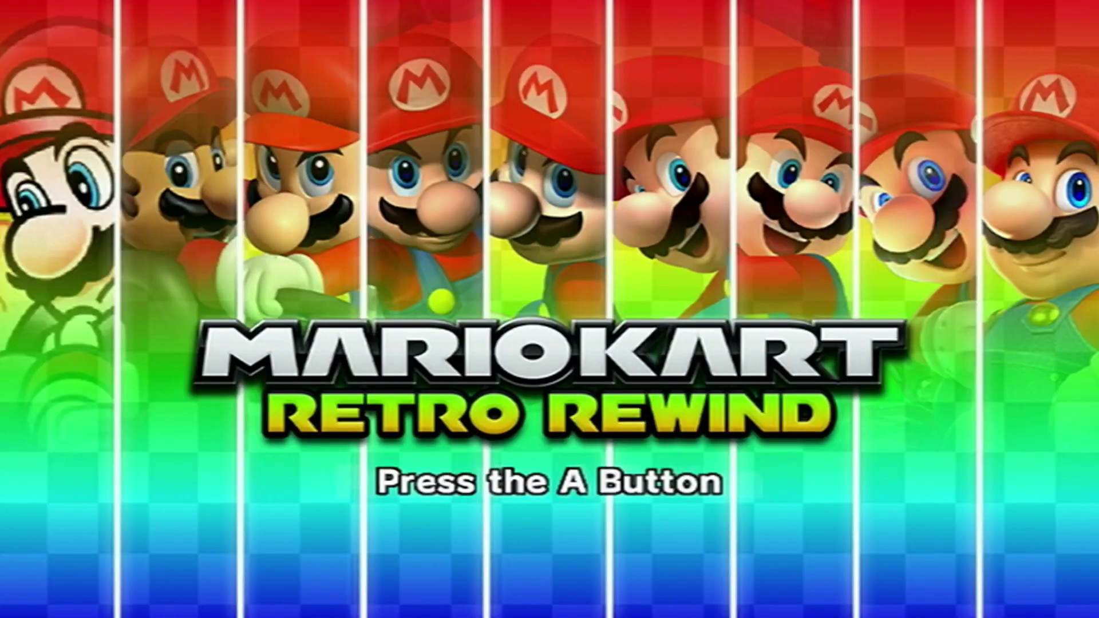
# Get past the title screen and choose Retro WFC 1 Player from the main menu
pyautogui.press('a')
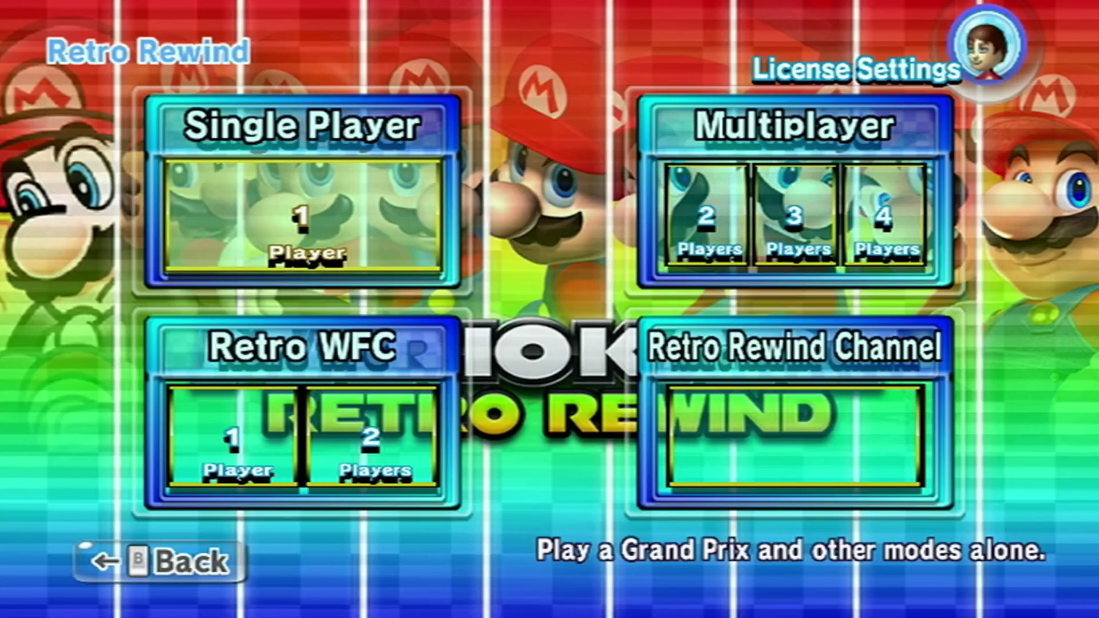
pyautogui.click(234, 437)
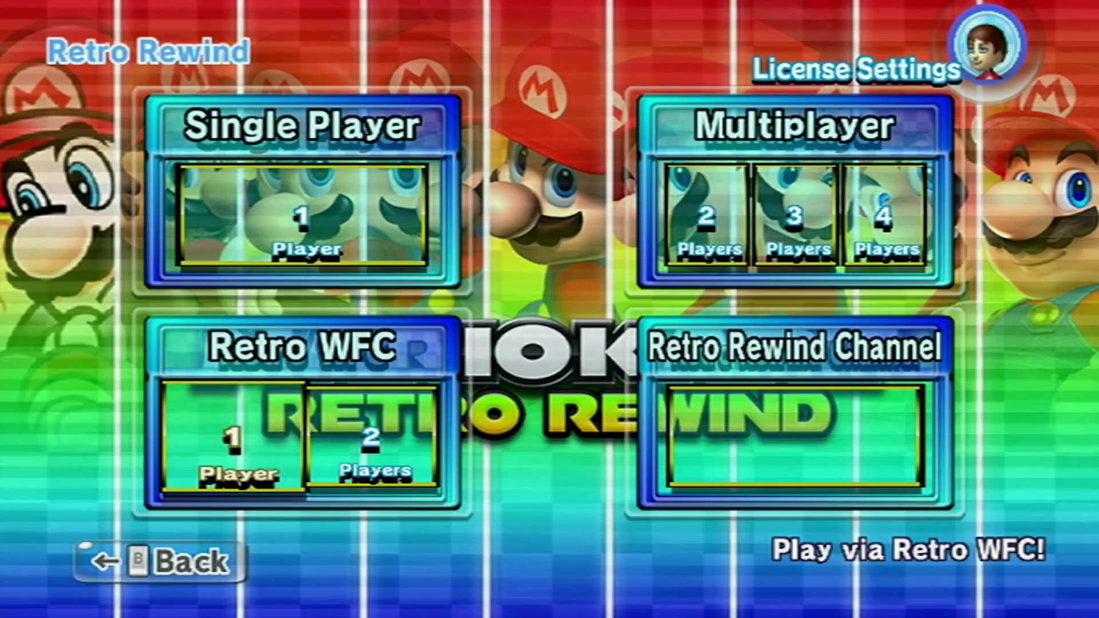
# Go online with Retro WFC, enter VS Worldwide Retro VS races, and race as Mario
pyautogui.press('Return')
pyautogui.press('Return')
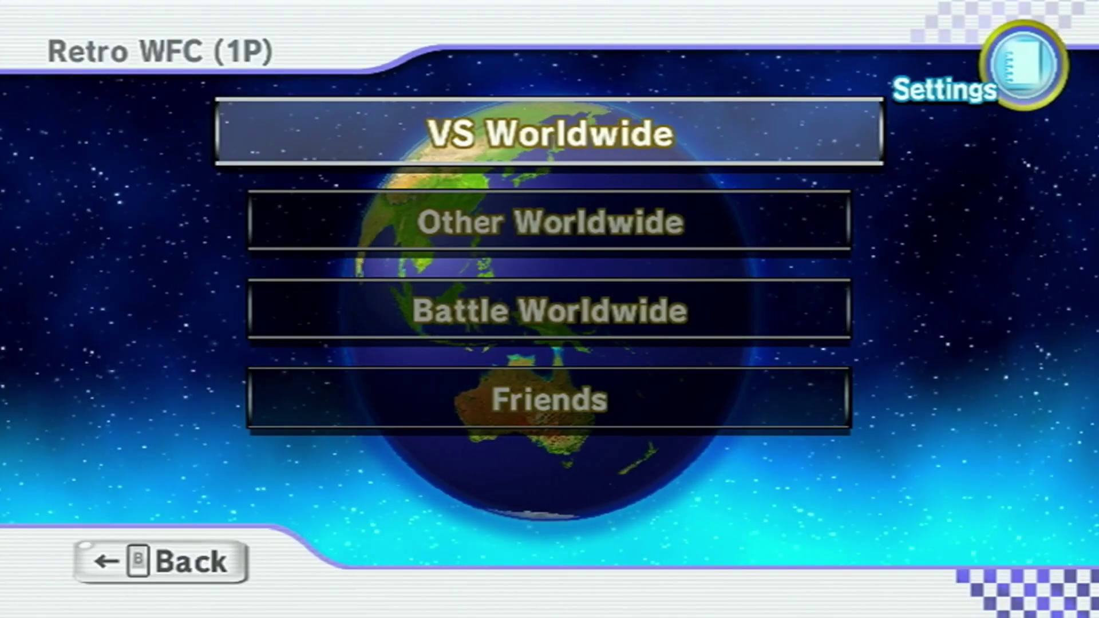
pyautogui.press('Return')
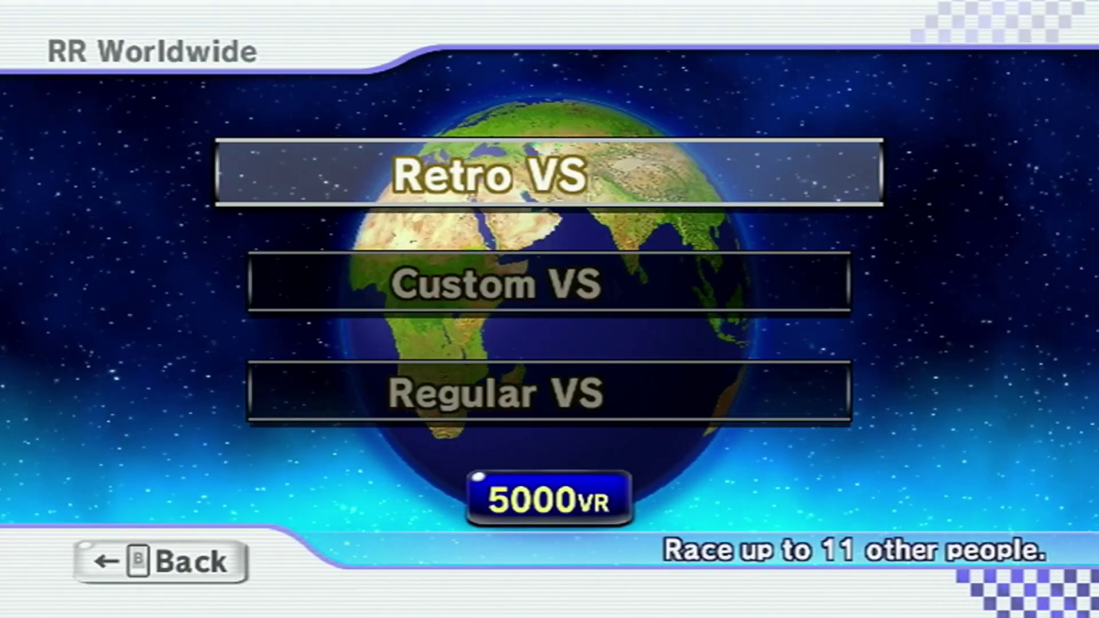
pyautogui.press('Return')
pyautogui.press('Return')
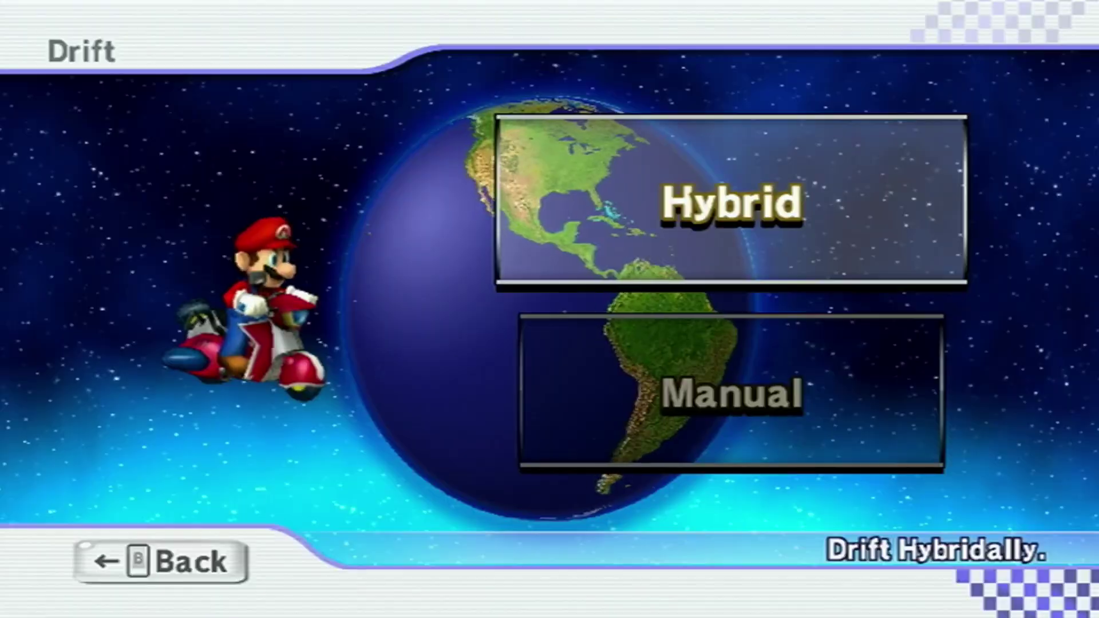
pyautogui.press('Return')
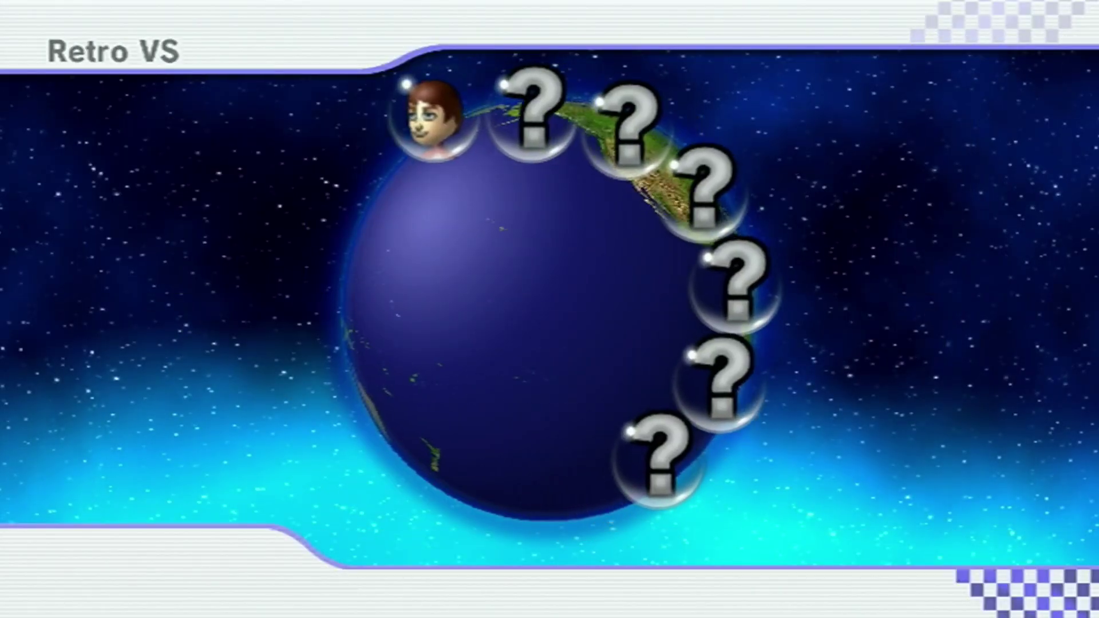